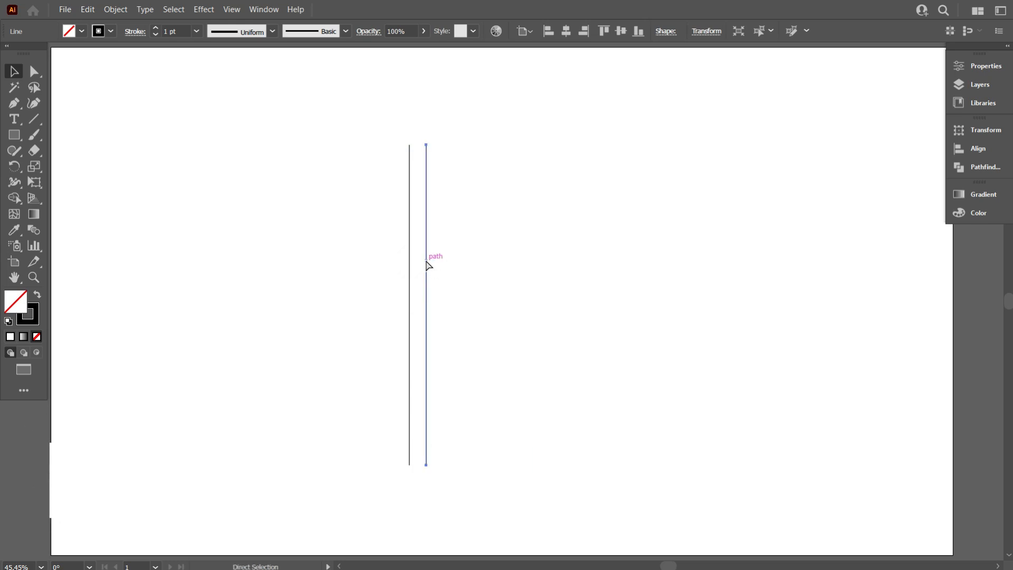
- Repeat the last line duplication to build a row of 14 evenly spaced vertical lines
{"action": "key", "text": "ctrl+d"}
{"action": "key", "text": "ctrl+d"}
{"action": "key", "text": "ctrl+d"}
{"action": "key", "text": "ctrl+d"}
{"action": "key", "text": "ctrl+d"}
{"action": "key", "text": "ctrl+d"}
{"action": "key", "text": "ctrl+d"}
{"action": "key", "text": "ctrl+d"}
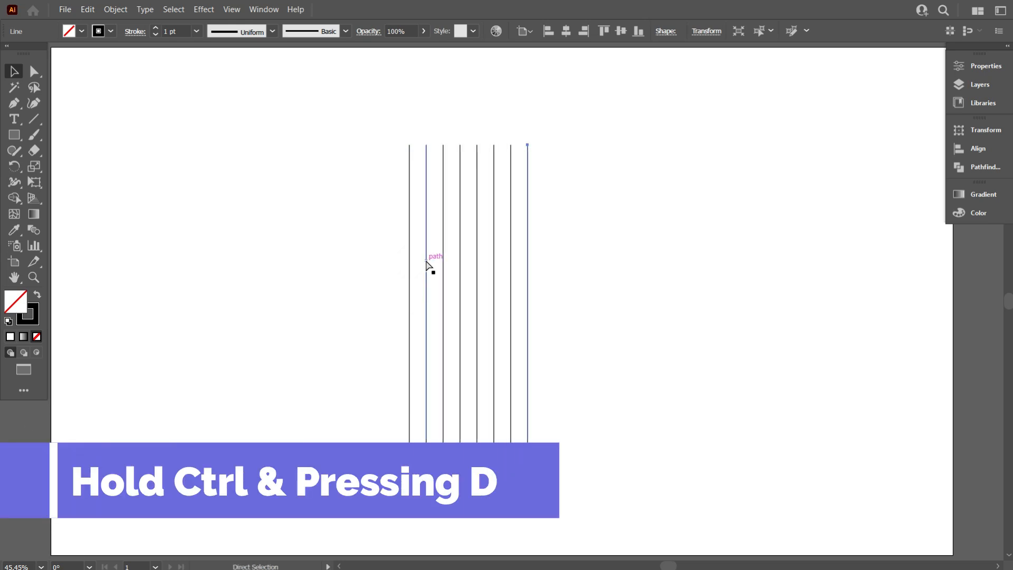
{"action": "key", "text": "ctrl+d"}
{"action": "key", "text": "ctrl+d"}
{"action": "key", "text": "ctrl+d"}
{"action": "key", "text": "ctrl+d"}
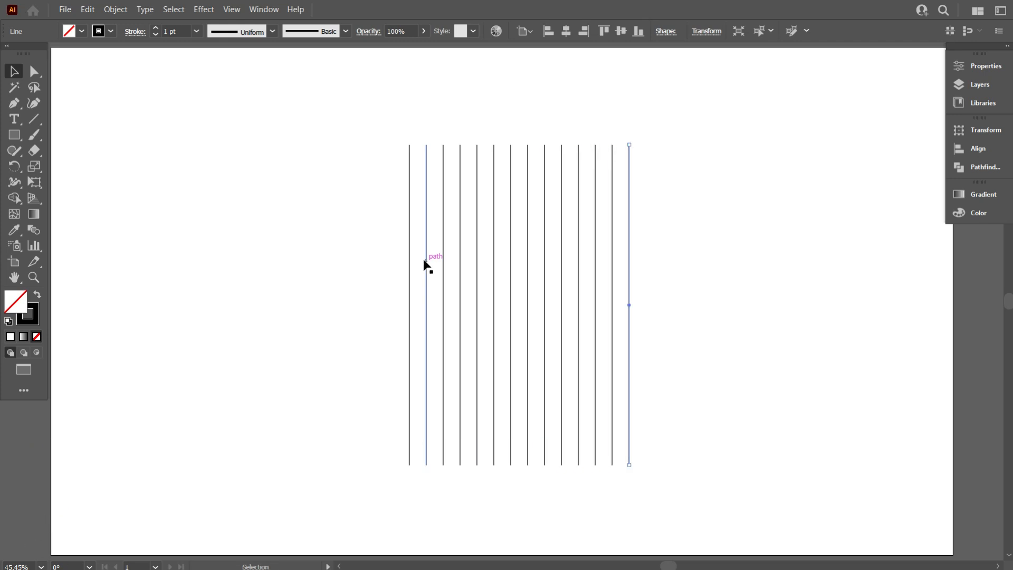
- Select all the vertical lines, align their vertical centers and group them
{"action": "left_click", "coordinate": [372, 220]}
{"action": "left_click_drag", "start_coordinate": [221, 153], "coordinate": [826, 297]}
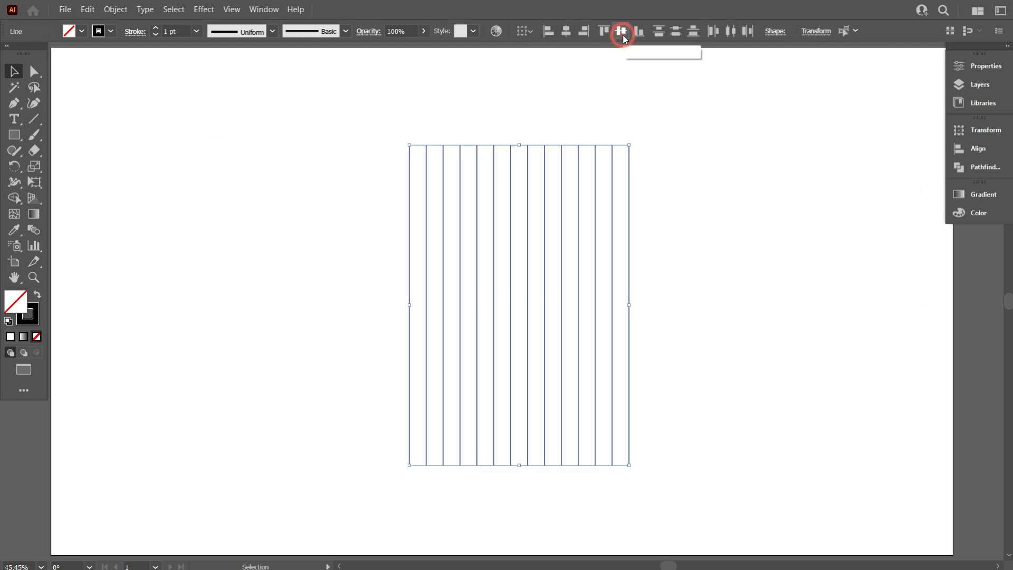
{"action": "right_click", "coordinate": [644, 154]}
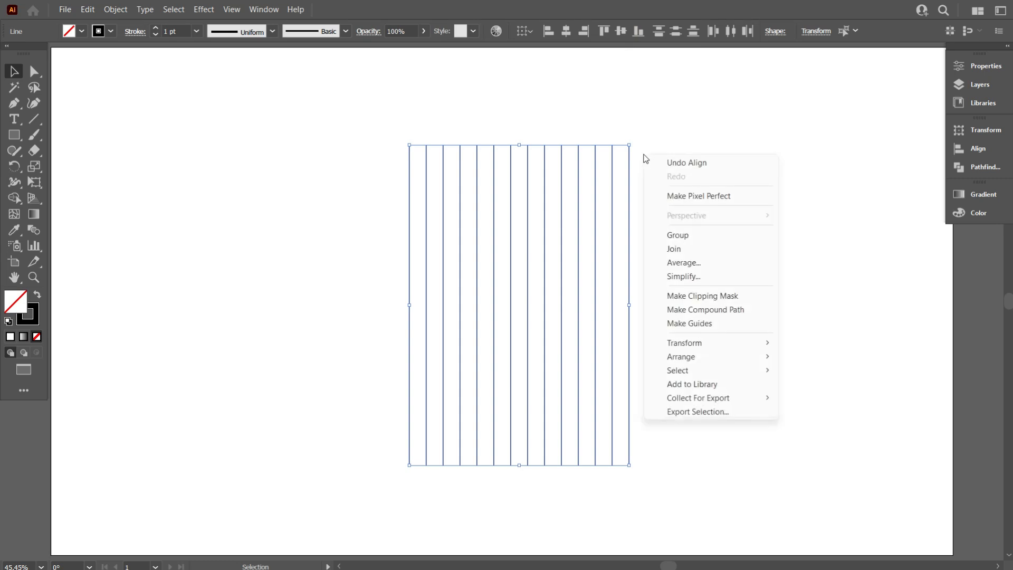
{"action": "left_click", "coordinate": [692, 233]}
{"action": "left_click", "coordinate": [692, 232]}
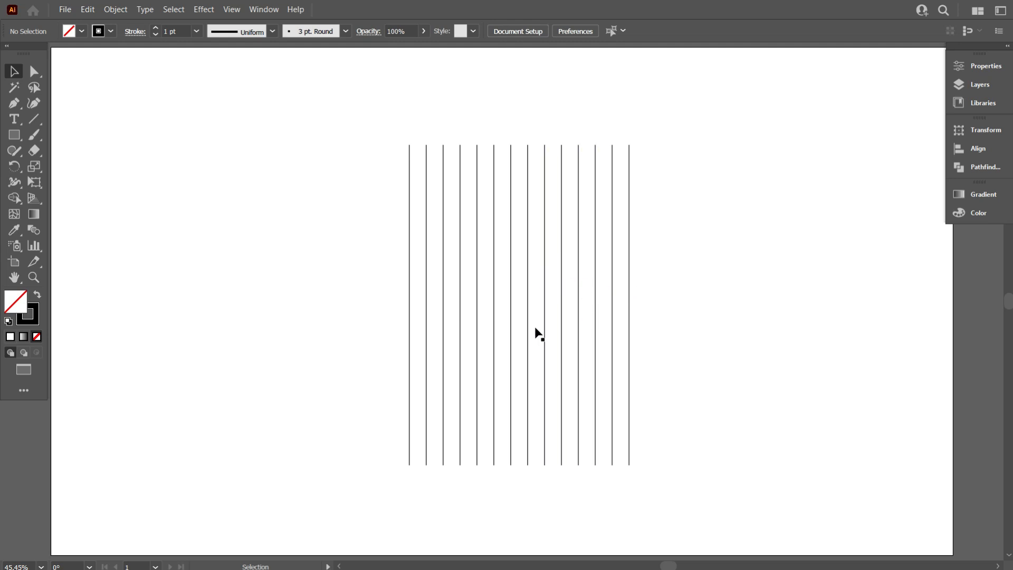
- Create a hexagon, rotate it so a corner points up, and place it over the middle of the line group
{"action": "left_click", "coordinate": [10, 137]}
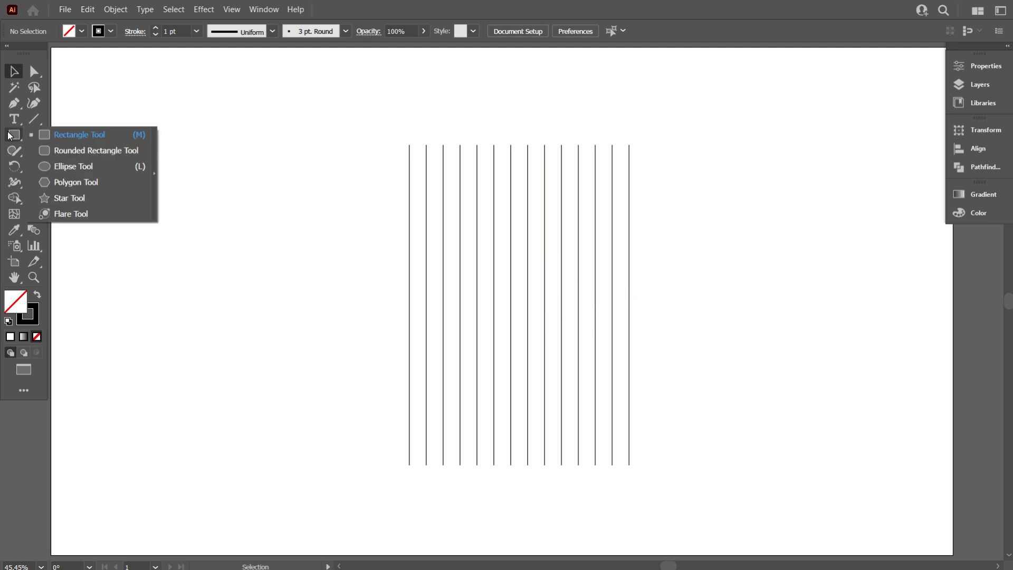
{"action": "left_click", "coordinate": [64, 186]}
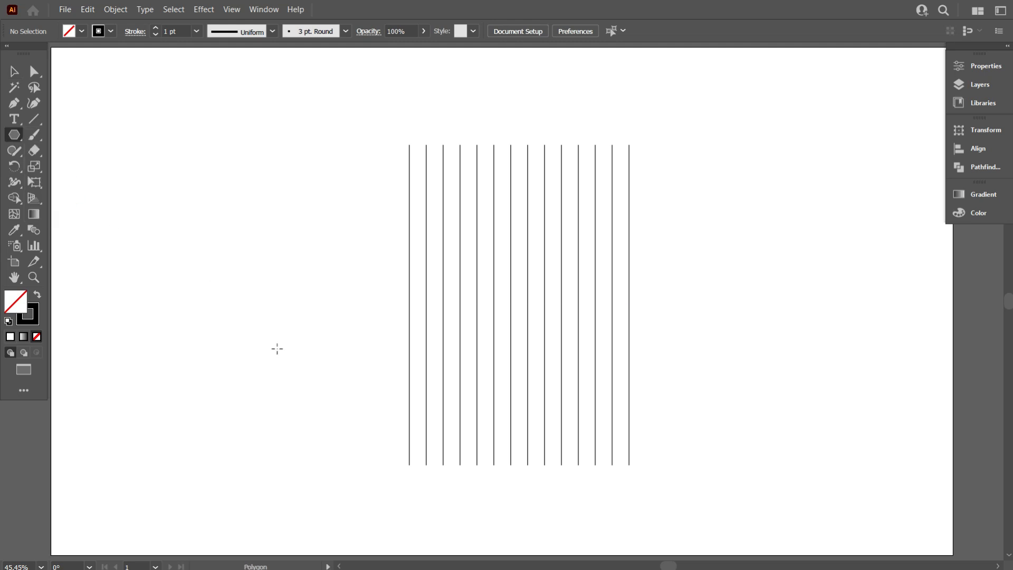
{"action": "left_click_drag", "start_coordinate": [206, 214], "coordinate": [256, 270]}
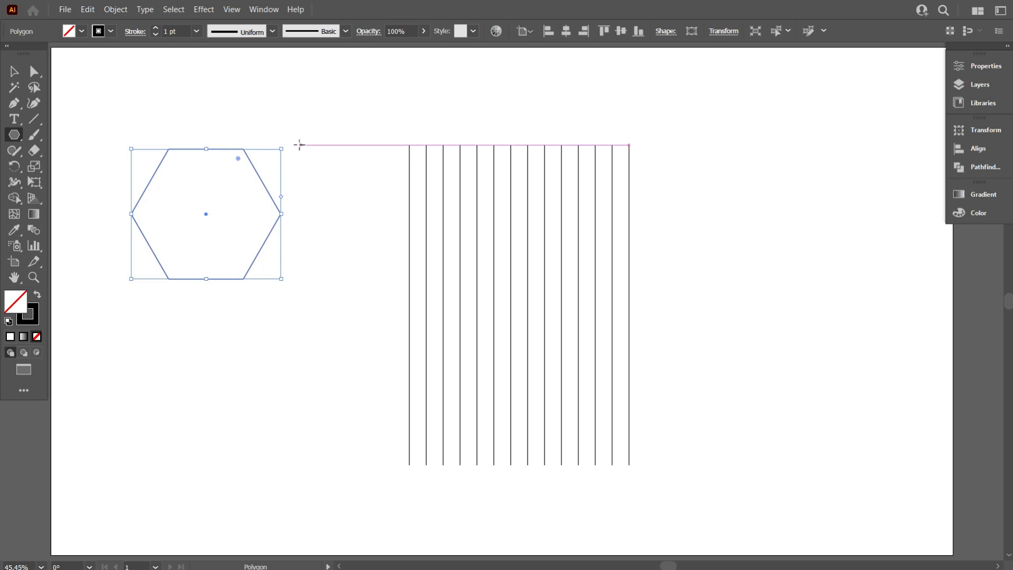
{"action": "left_click_drag", "start_coordinate": [287, 145], "coordinate": [551, 344]}
{"action": "left_click", "coordinate": [14, 71]}
{"action": "left_click", "coordinate": [700, 313]}
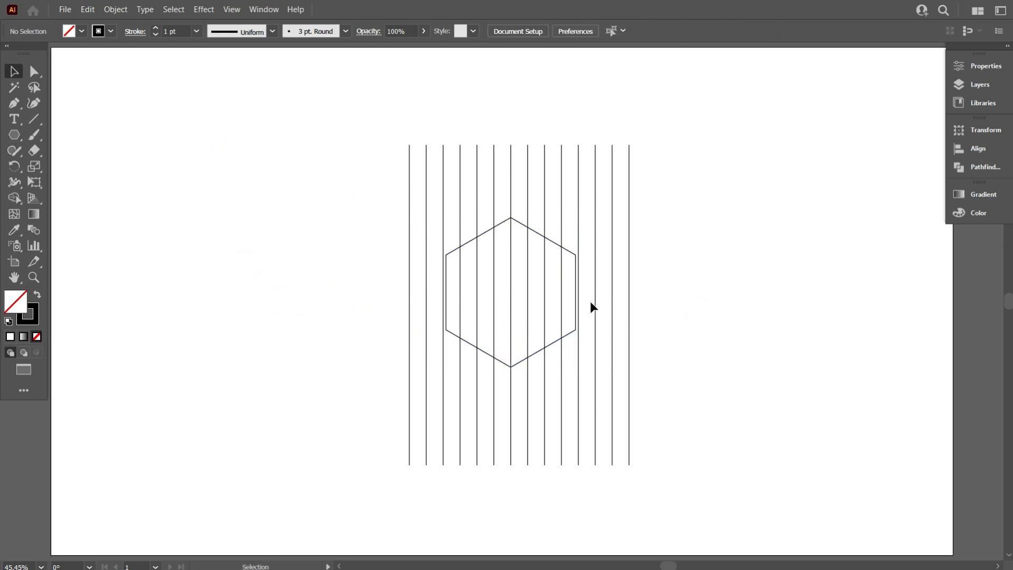
- Select the line group and try rotation angles of 60° and 90°
{"action": "left_click_drag", "start_coordinate": [727, 246], "coordinate": [614, 153]}
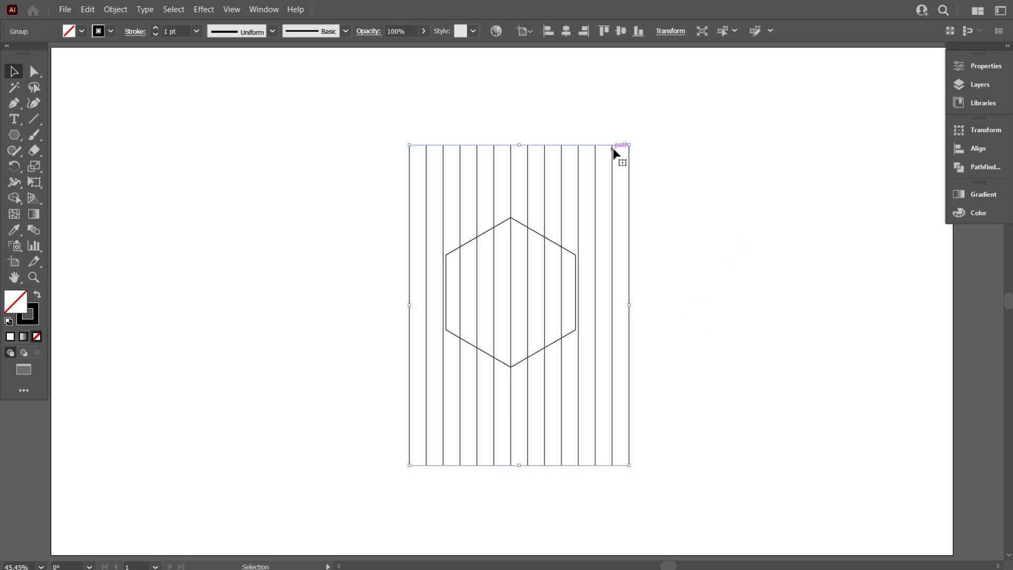
{"action": "left_click", "coordinate": [670, 31]}
{"action": "left_click", "coordinate": [590, 85]}
{"action": "type", "text": "270"}
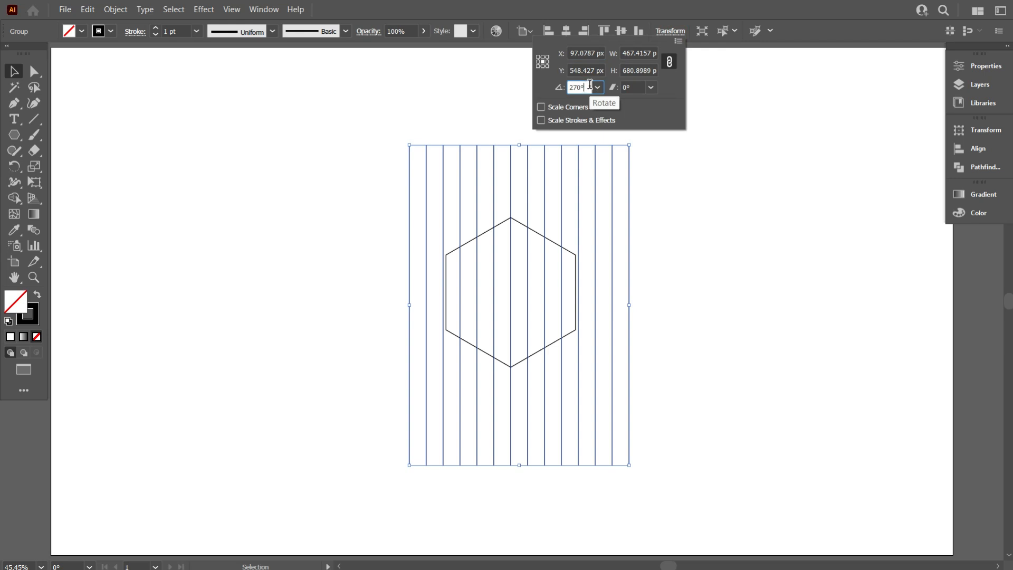
{"action": "left_click", "coordinate": [597, 87]}
{"action": "left_click", "coordinate": [603, 133]}
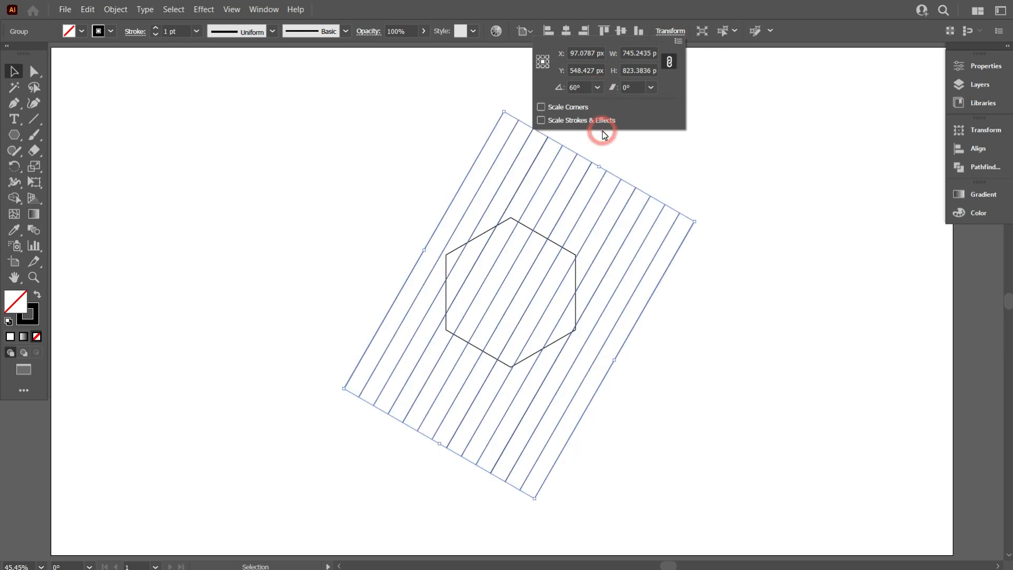
{"action": "left_click", "coordinate": [597, 88]}
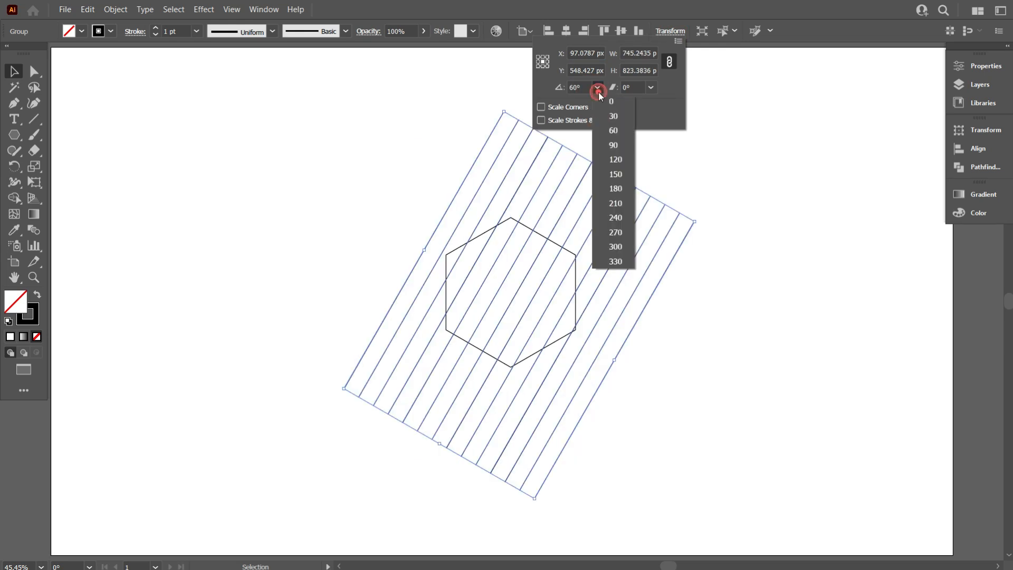
{"action": "left_click", "coordinate": [614, 145]}
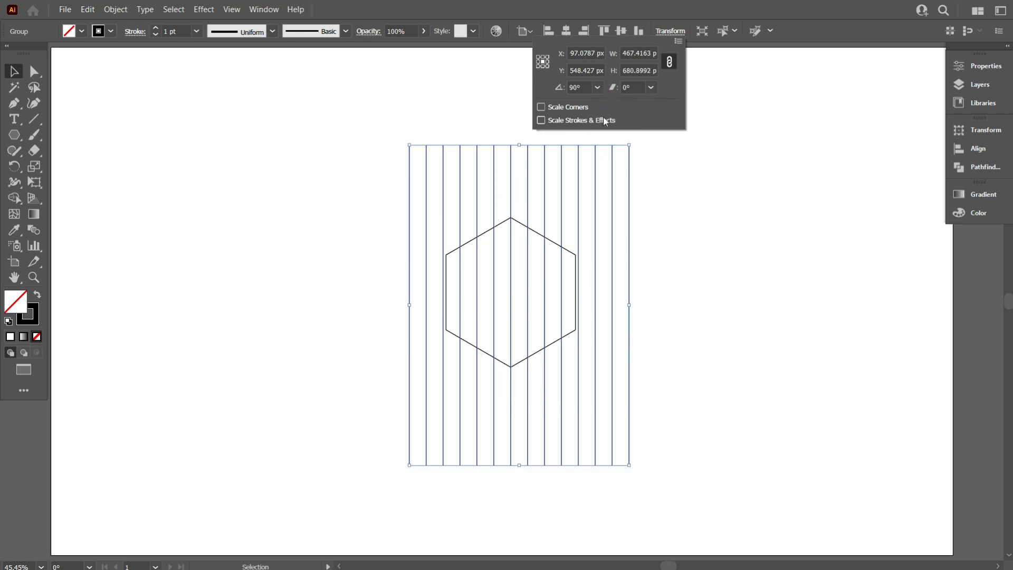
- Adjust the line group's rotation in steps until the lines tilt about 30° from horizontal
{"action": "left_click", "coordinate": [584, 88]}
{"action": "scroll", "coordinate": [584, 89], "scroll_direction": "down", "scroll_amount": 7}
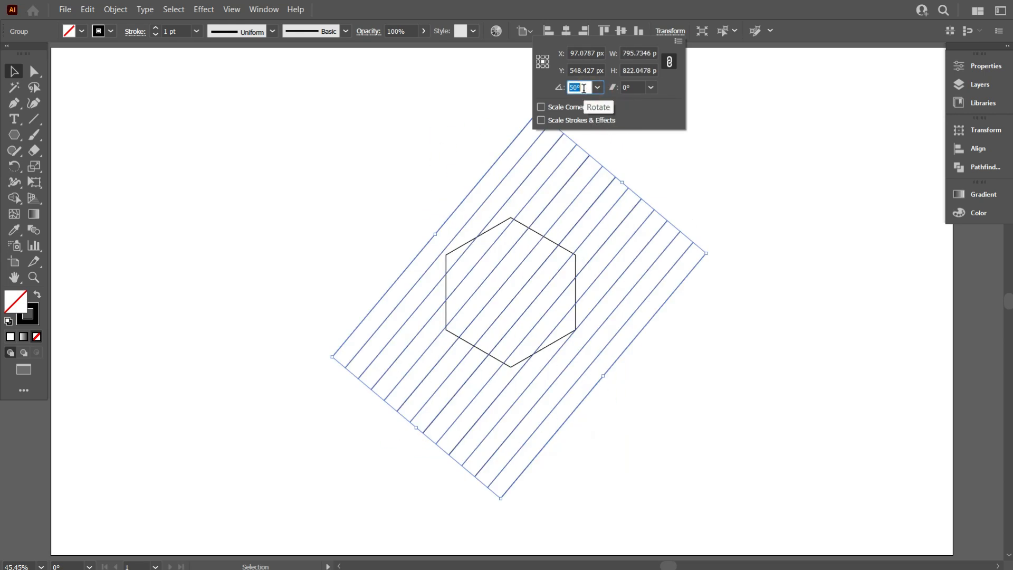
{"action": "scroll", "coordinate": [584, 89], "scroll_direction": "up", "scroll_amount": 2}
{"action": "scroll", "coordinate": [584, 88], "scroll_direction": "down", "scroll_amount": 1}
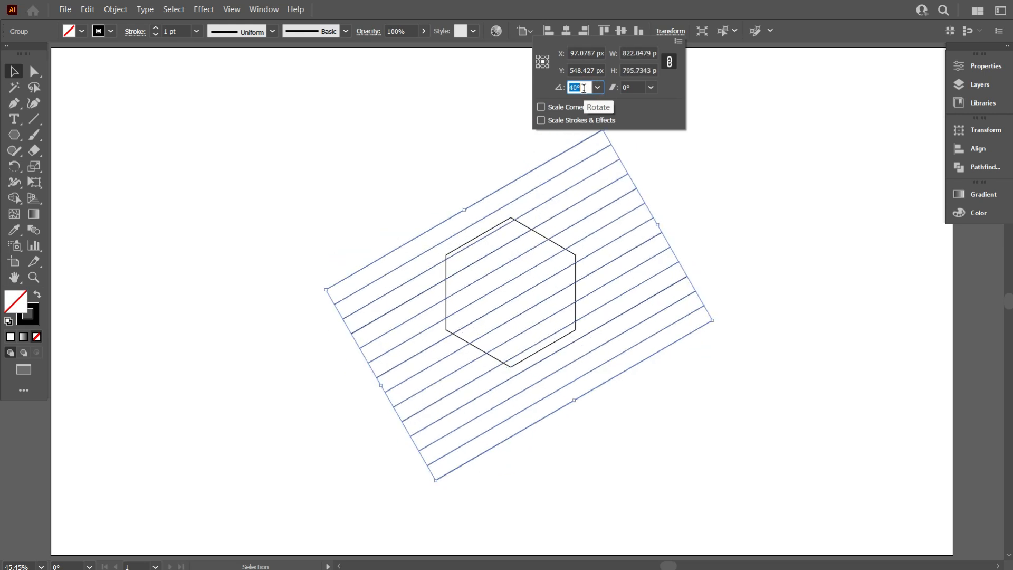
{"action": "left_click", "coordinate": [594, 185]}
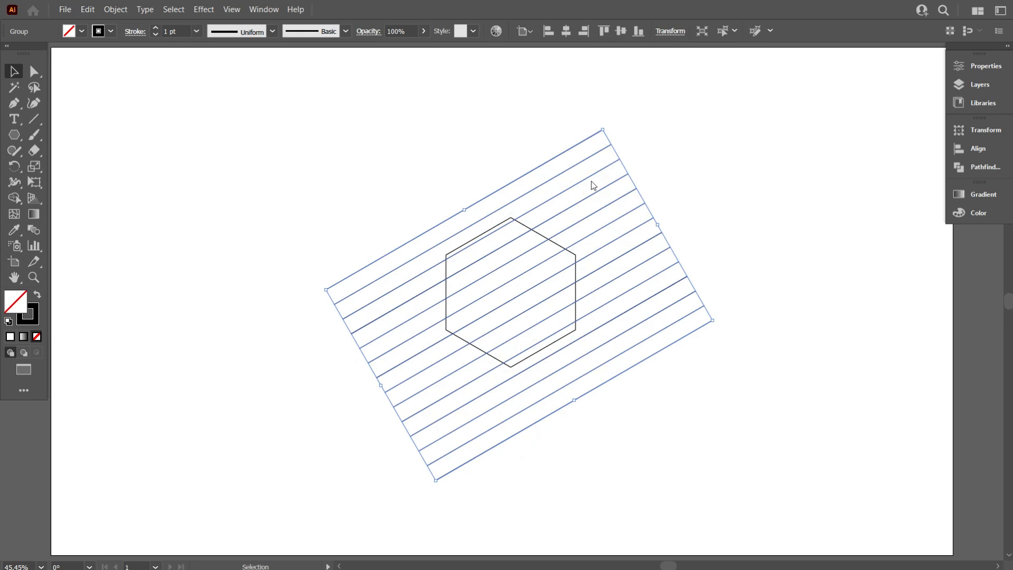
- Reflect a copy of the tilted line group across the vertical axis
{"action": "right_click", "coordinate": [592, 185]}
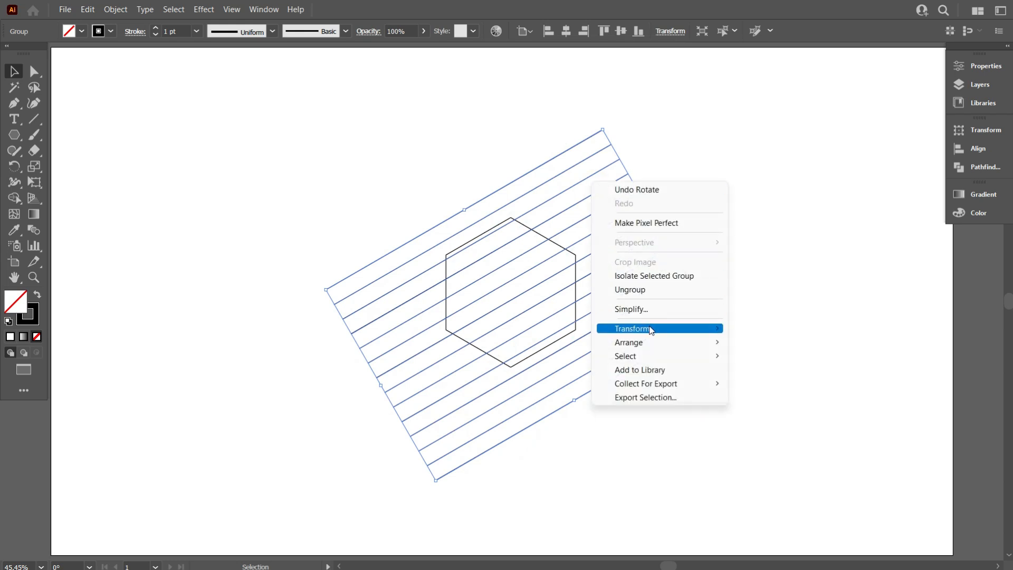
{"action": "mouse_move", "coordinate": [652, 330]}
{"action": "left_click", "coordinate": [779, 375]}
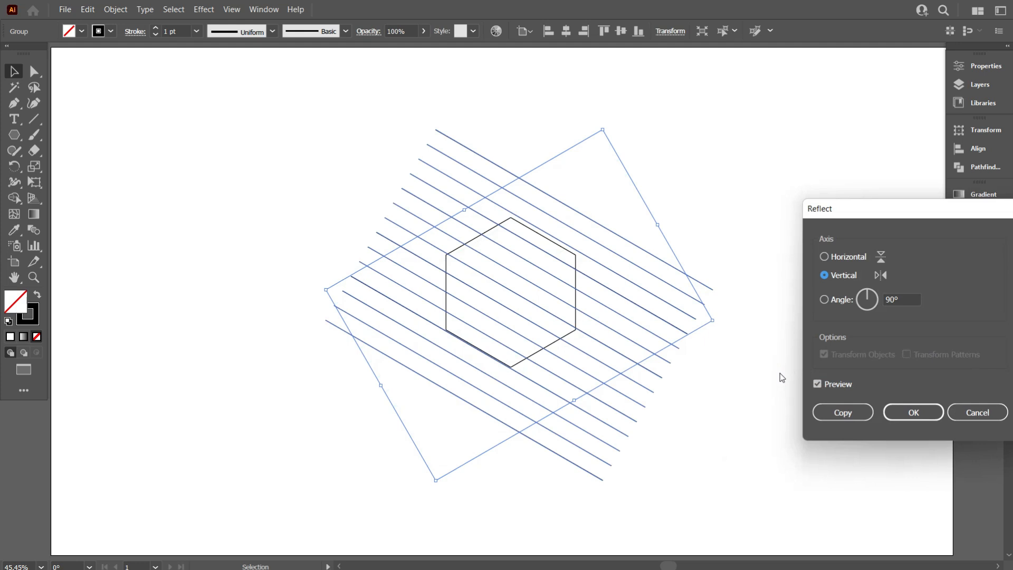
{"action": "left_click", "coordinate": [842, 412]}
{"action": "left_click", "coordinate": [823, 382]}
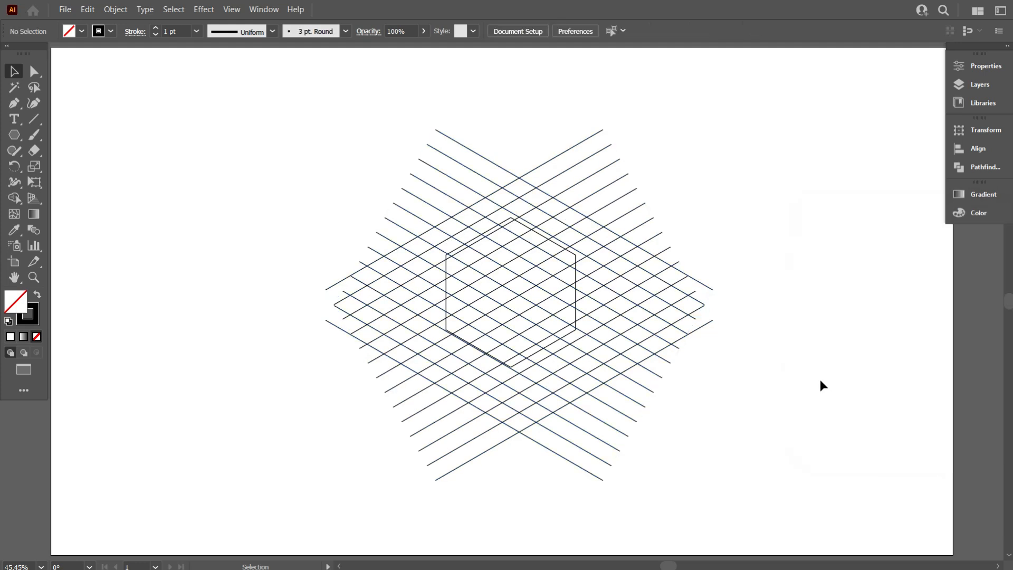
- Stretch the mirrored line group along its lines toward the lower right of the artboard
{"action": "left_click", "coordinate": [696, 412]}
{"action": "left_click", "coordinate": [636, 384]}
{"action": "left_click_drag", "start_coordinate": [657, 386], "coordinate": [729, 426]}
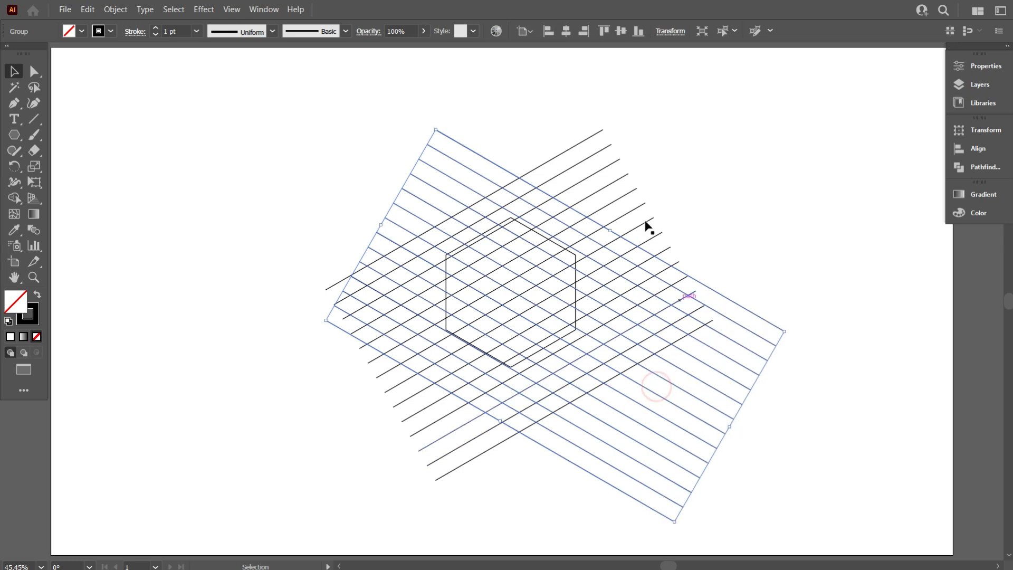
- Stretch the original tilted line group along its lines toward the upper right of the artboard
{"action": "left_click", "coordinate": [633, 199]}
{"action": "left_click", "coordinate": [629, 188]}
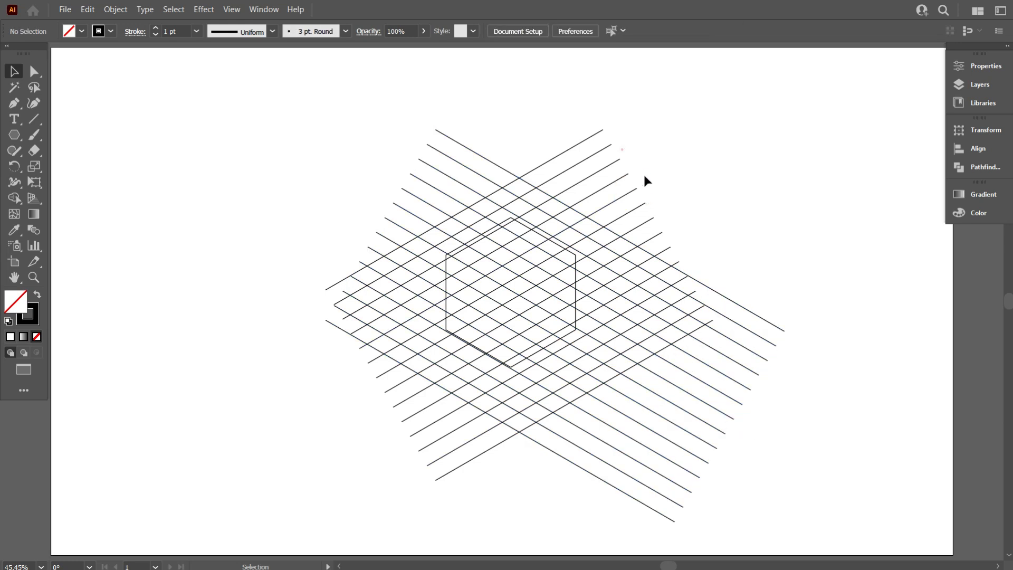
{"action": "left_click", "coordinate": [645, 203]}
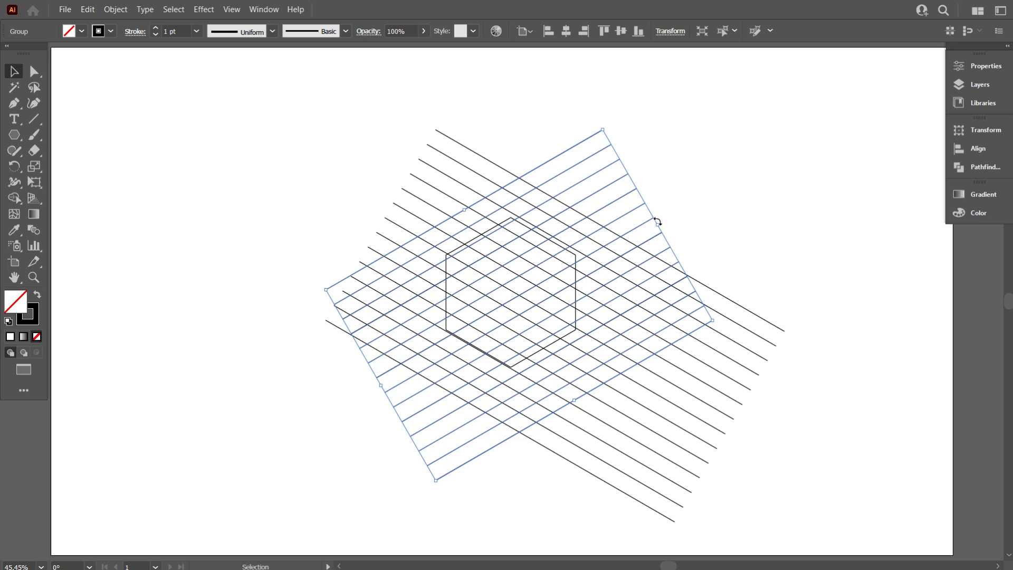
{"action": "left_click_drag", "start_coordinate": [660, 227], "coordinate": [711, 197]}
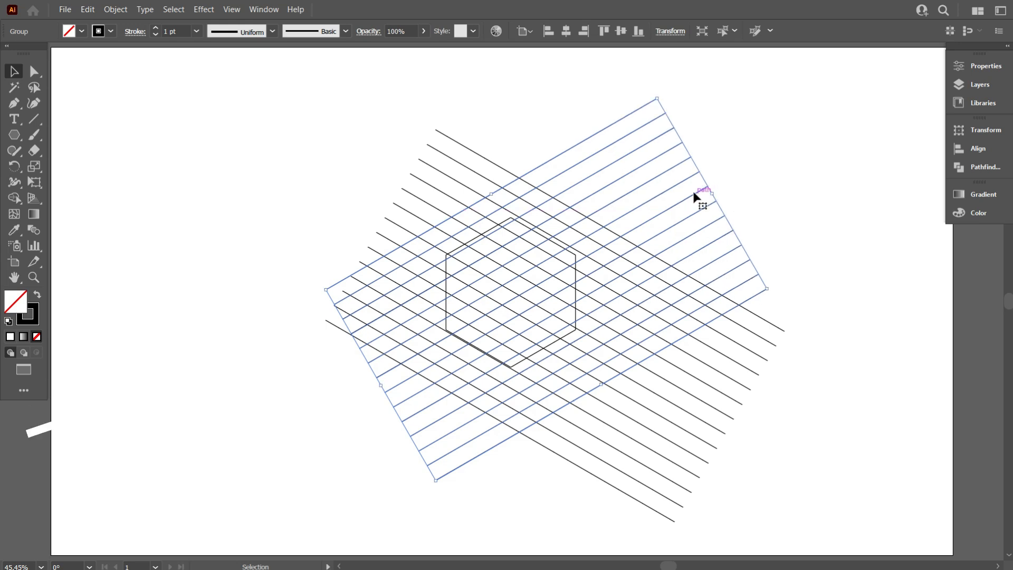
- Undo the stretches, the reflected copy and the rotations back to the upright line group with the hexagon
{"action": "key", "text": "ctrl+z"}
{"action": "key", "text": "ctrl+z"}
{"action": "key", "text": "ctrl+z"}
{"action": "key", "text": "ctrl+z"}
{"action": "key", "text": "ctrl+z"}
{"action": "key", "text": "ctrl+z"}
{"action": "key", "text": "ctrl+z"}
{"action": "key", "text": "ctrl+z"}
{"action": "key", "text": "ctrl+z"}
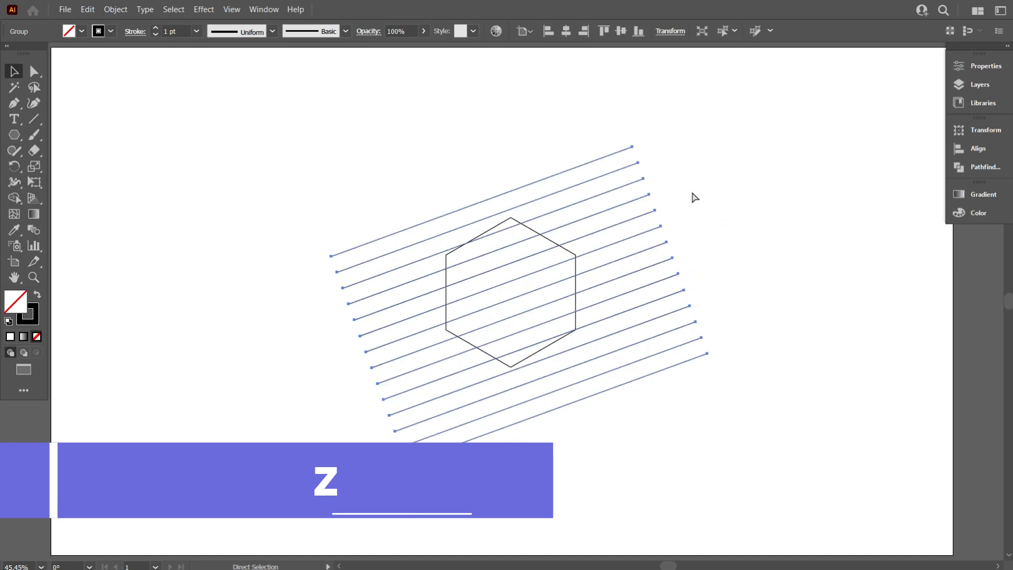
{"action": "key", "text": "ctrl+z"}
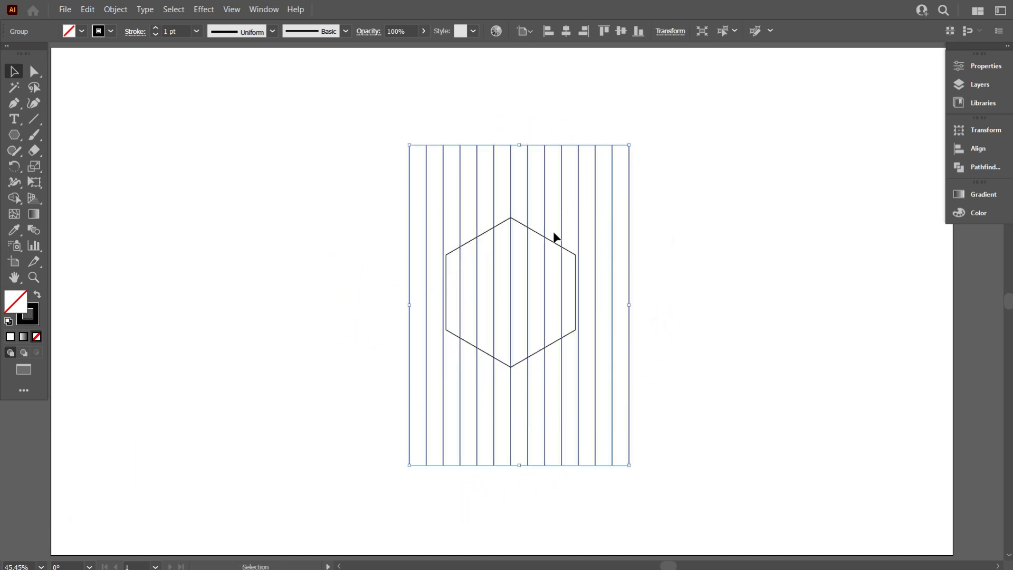
- Lengthen the upright line group vertically and align its vertical center with the hexagon's
{"action": "key", "text": "ctrl+minus"}
{"action": "left_click", "coordinate": [391, 269]}
{"action": "key", "text": "ctrl+a"}
{"action": "left_click", "coordinate": [621, 32]}
{"action": "left_click", "coordinate": [631, 246]}
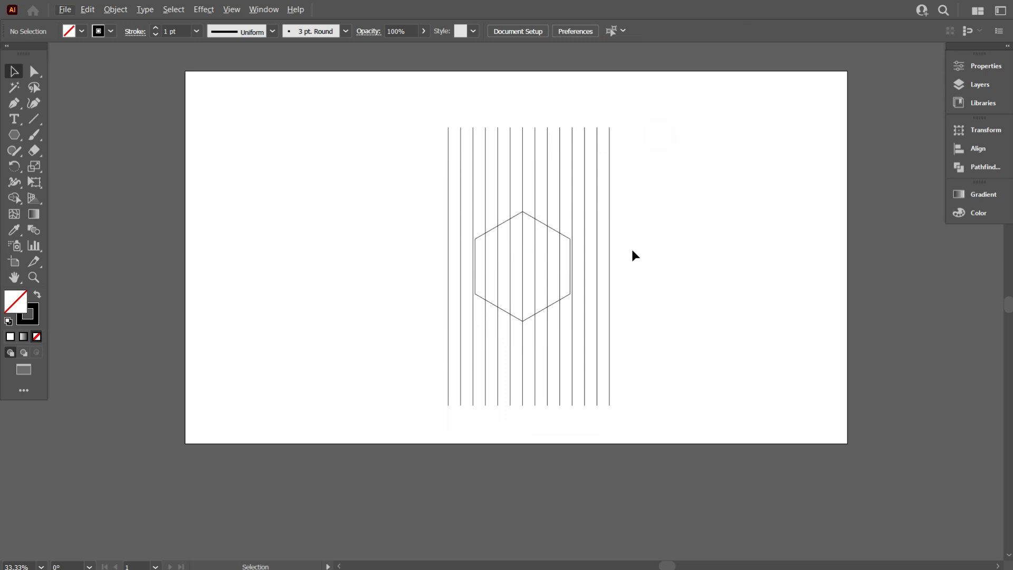
- Rotate the upright line group to 30°
{"action": "key", "text": "ctrl+plus"}
{"action": "left_click", "coordinate": [599, 247]}
{"action": "left_click", "coordinate": [670, 31]}
{"action": "type", "text": "30"}
{"action": "key", "text": "Return"}
- Reflect a copy of the 30° line group so the two sets of lines cross symmetrically
{"action": "right_click", "coordinate": [480, 163]}
{"action": "mouse_move", "coordinate": [542, 362]}
{"action": "left_click", "coordinate": [701, 350]}
{"action": "left_click", "coordinate": [835, 399]}
- Paste a copy of the mirrored line group in the same place and set its rotation to 90°
{"action": "left_click", "coordinate": [87, 9]}
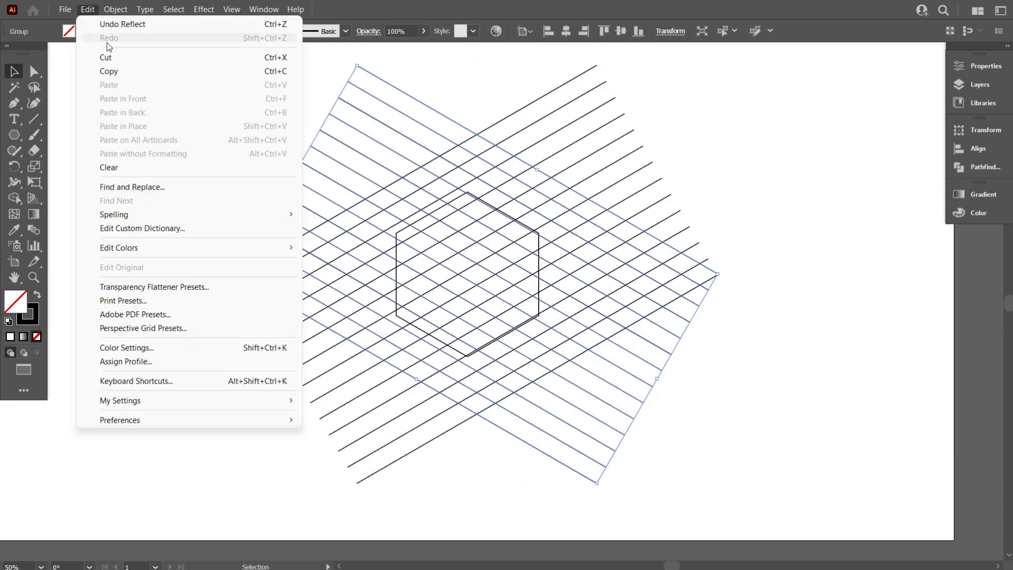
{"action": "left_click", "coordinate": [127, 118]}
{"action": "left_click", "coordinate": [670, 31]}
{"action": "left_click", "coordinate": [597, 88]}
{"action": "left_click", "coordinate": [611, 101]}
{"action": "left_click", "coordinate": [597, 89]}
{"action": "left_click", "coordinate": [613, 145]}
- Delete the hexagon from the middle of the line grid
{"action": "key", "text": "ctrl+shift+a"}
{"action": "scroll", "coordinate": [525, 330], "scroll_direction": "up", "scroll_amount": 2}
{"action": "left_click", "coordinate": [572, 246]}
{"action": "key", "text": "Delete"}
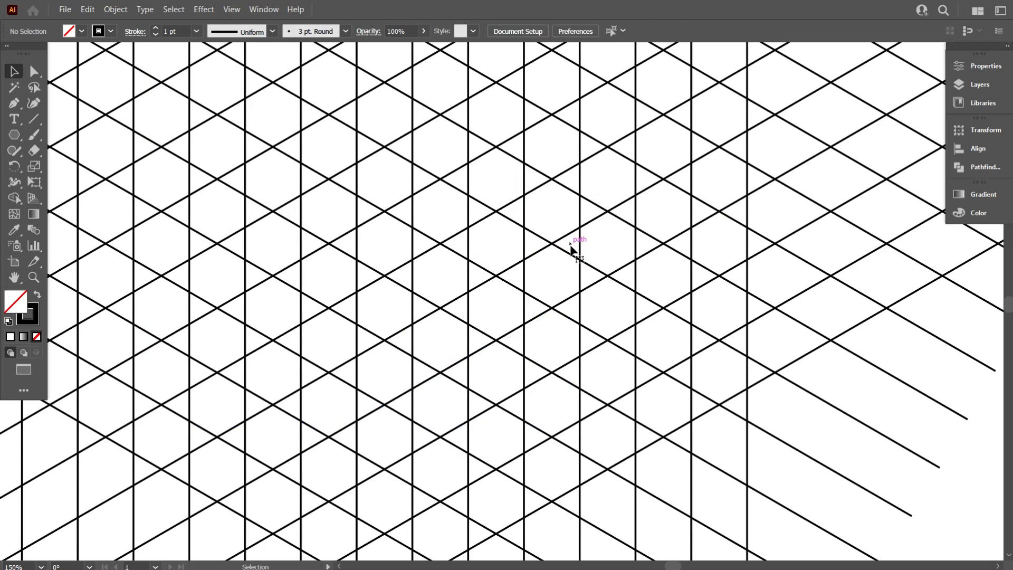
- Select all three line groups and scale the whole grid down proportionally to about half its size
{"action": "scroll", "coordinate": [496, 329], "scroll_direction": "down", "scroll_amount": 4}
{"action": "scroll", "coordinate": [496, 329], "scroll_direction": "down", "scroll_amount": 1}
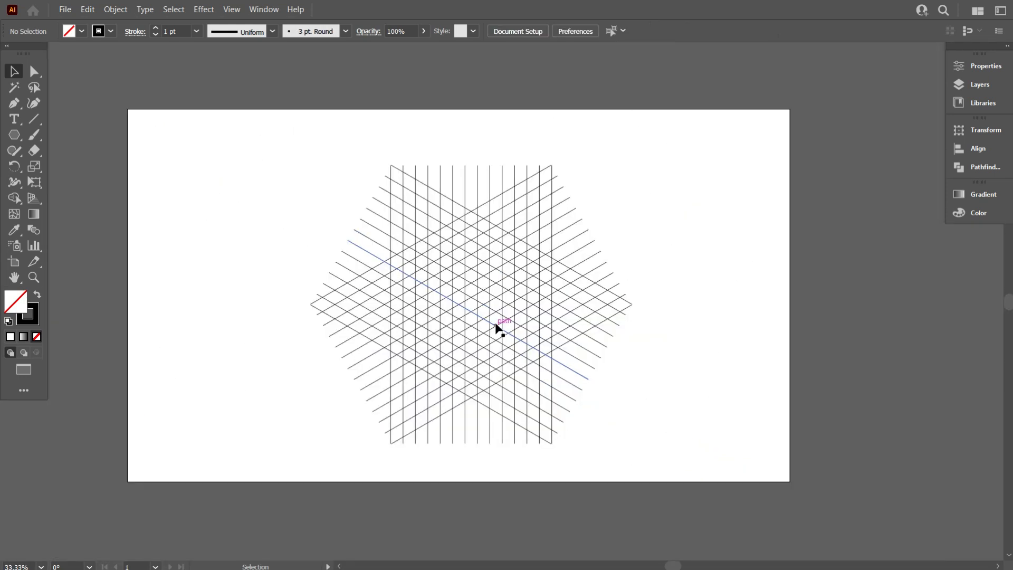
{"action": "scroll", "coordinate": [496, 329], "scroll_direction": "down", "scroll_amount": 1}
{"action": "left_click_drag", "start_coordinate": [406, 240], "coordinate": [560, 389]}
{"action": "scroll", "coordinate": [502, 355], "scroll_direction": "up", "scroll_amount": 2}
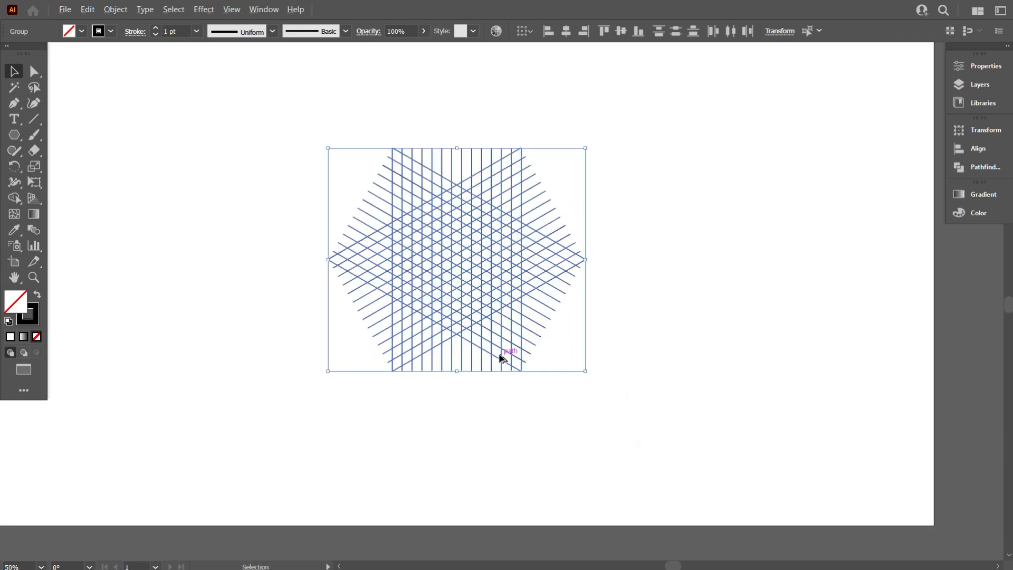
{"action": "scroll", "coordinate": [505, 353], "scroll_direction": "down", "scroll_amount": 2}
{"action": "scroll", "coordinate": [454, 359], "scroll_direction": "up", "scroll_amount": 1}
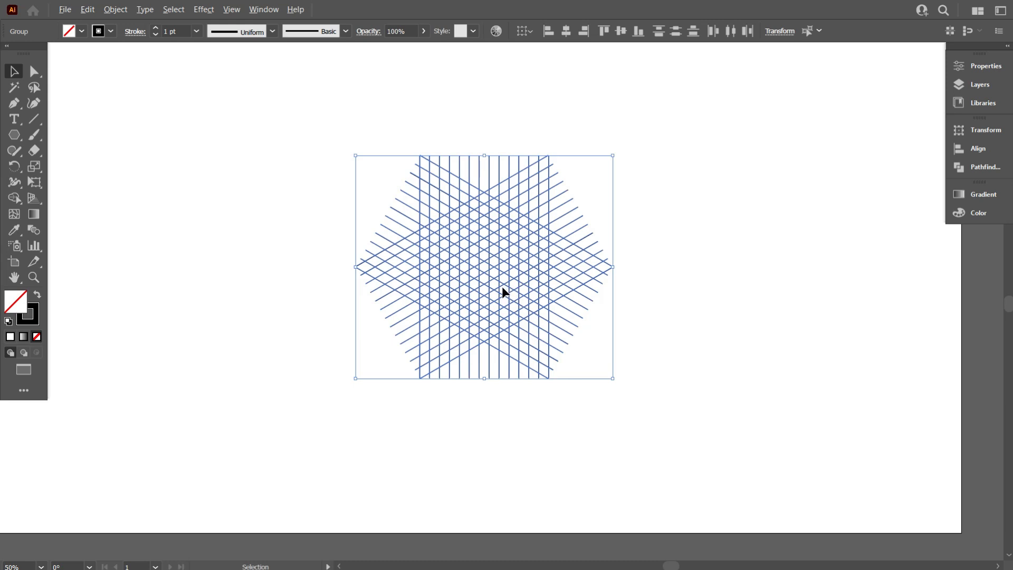
- Duplicate the whole grid to the right edge of the artboard and move the original grid further left
{"action": "left_click_drag", "start_coordinate": [498, 278], "coordinate": [848, 283]}
{"action": "left_click", "coordinate": [678, 357]}
{"action": "left_click_drag", "start_coordinate": [258, 152], "coordinate": [597, 379]}
{"action": "left_click_drag", "start_coordinate": [522, 324], "coordinate": [387, 320]}
{"action": "left_click", "coordinate": [357, 391]}
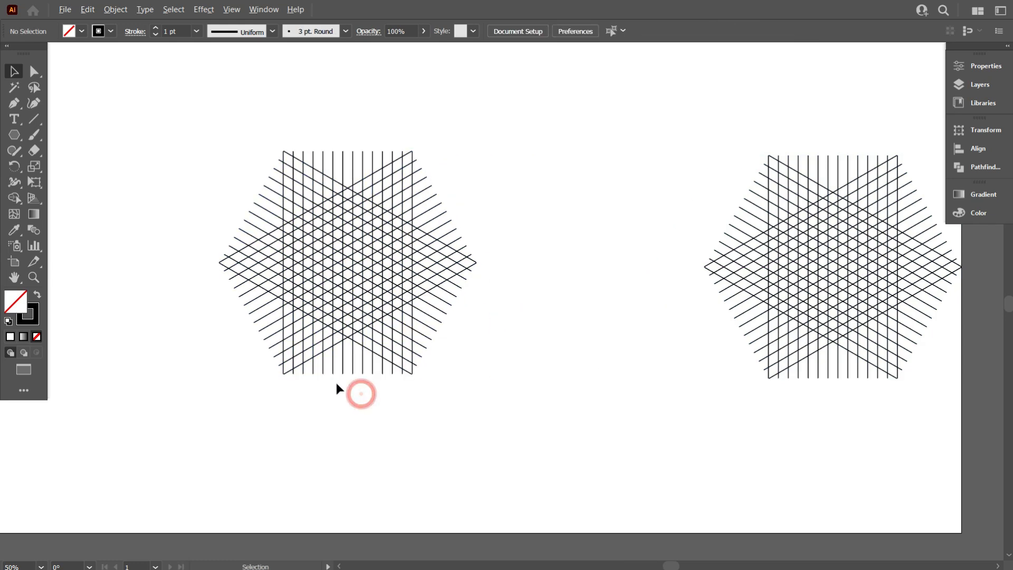
{"action": "scroll", "coordinate": [337, 385], "scroll_direction": "up", "scroll_amount": 1}
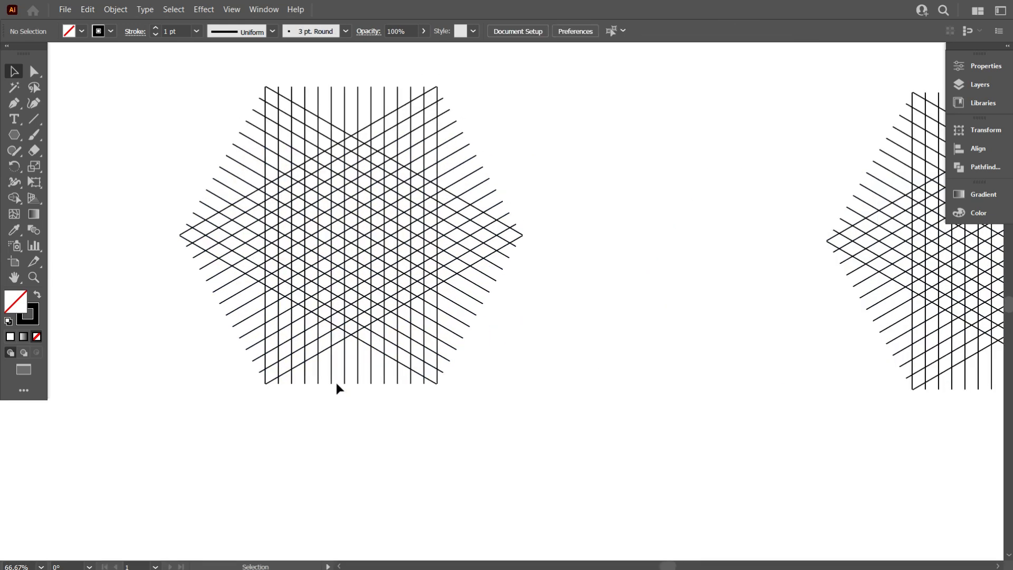
{"action": "scroll", "coordinate": [128, 243], "scroll_direction": "up", "scroll_amount": 1}
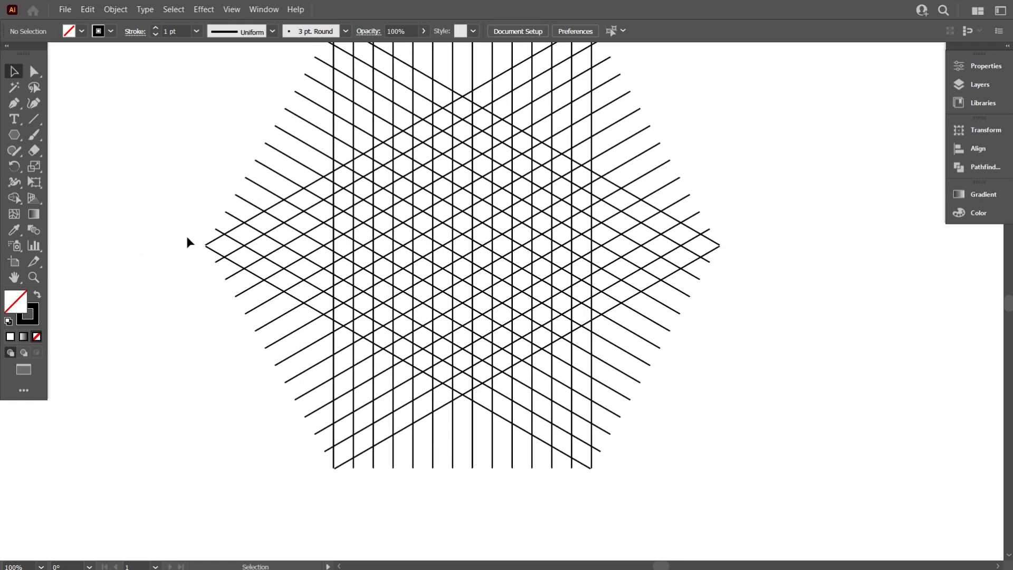
{"action": "scroll", "coordinate": [187, 242], "scroll_direction": "up", "scroll_amount": 2}
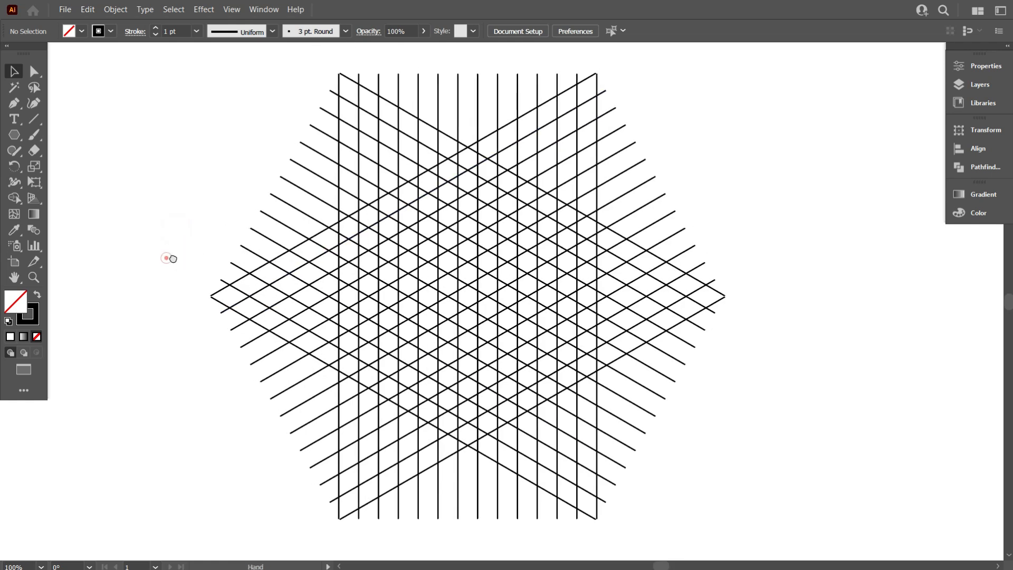
{"action": "left_click_drag", "start_coordinate": [167, 258], "coordinate": [188, 258]}
{"action": "left_click_drag", "start_coordinate": [150, 148], "coordinate": [772, 437]}
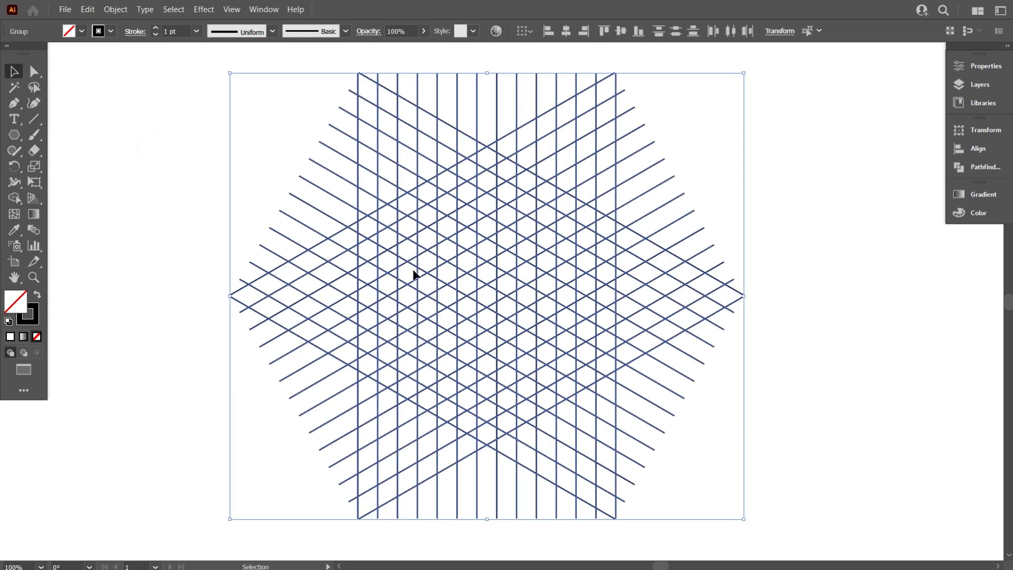
{"action": "left_click", "coordinate": [15, 199]}
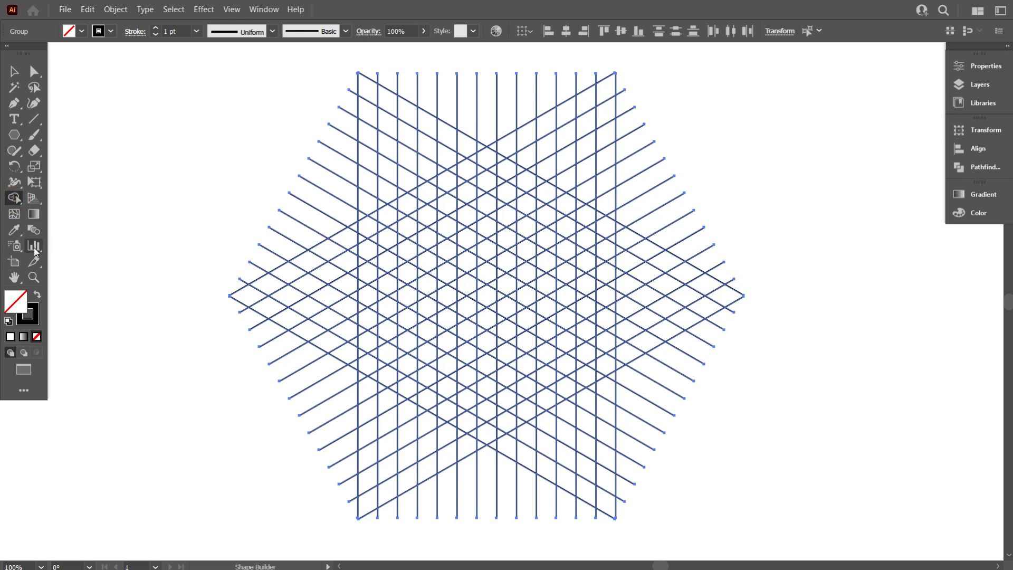
{"action": "left_click", "coordinate": [37, 296]}
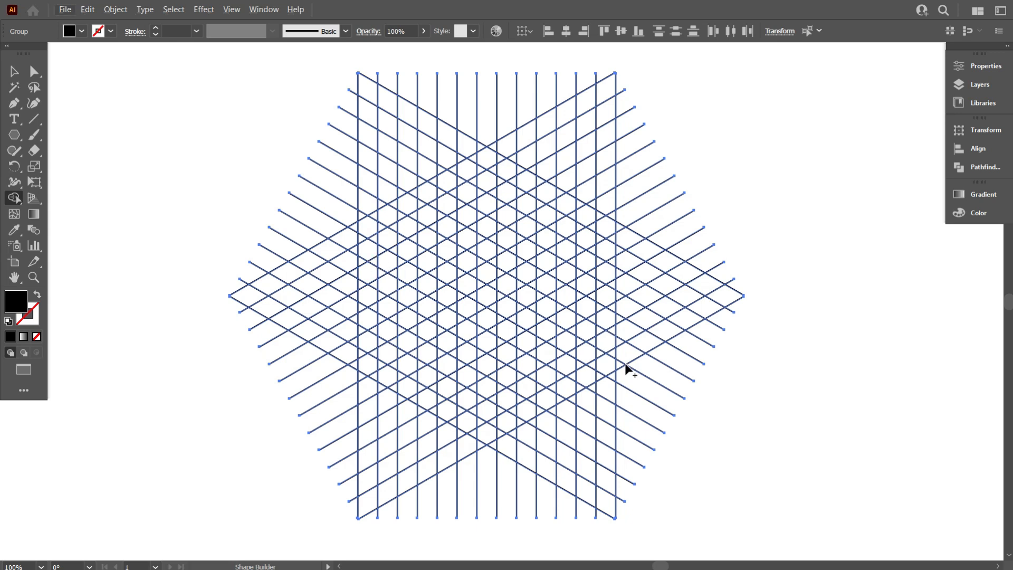
{"action": "left_click", "coordinate": [15, 73]}
{"action": "left_click", "coordinate": [60, 109]}
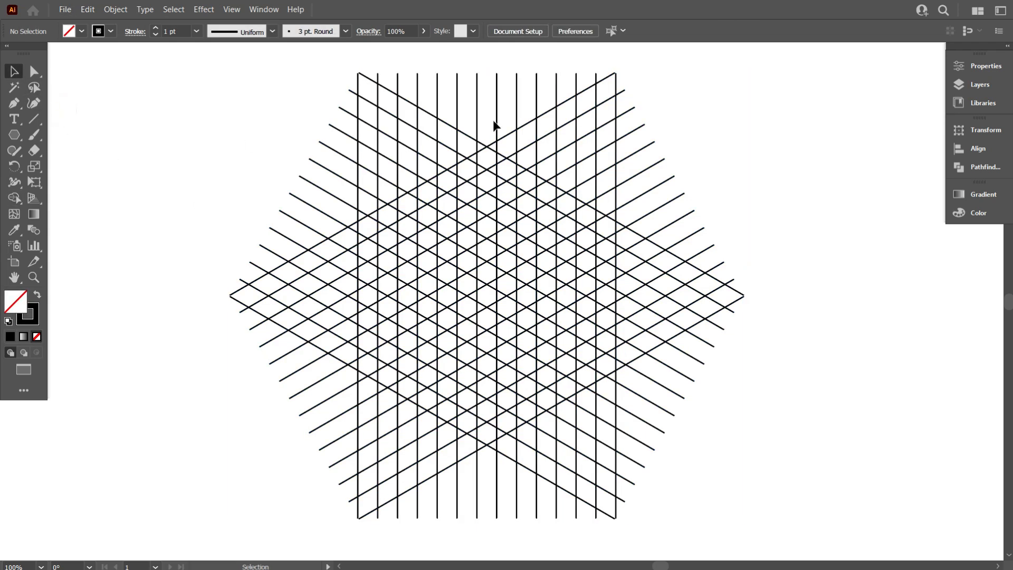
- Paste a copy of the vertical line group in the same place and rotate it 90° to make the lines horizontal
{"action": "left_click", "coordinate": [457, 86]}
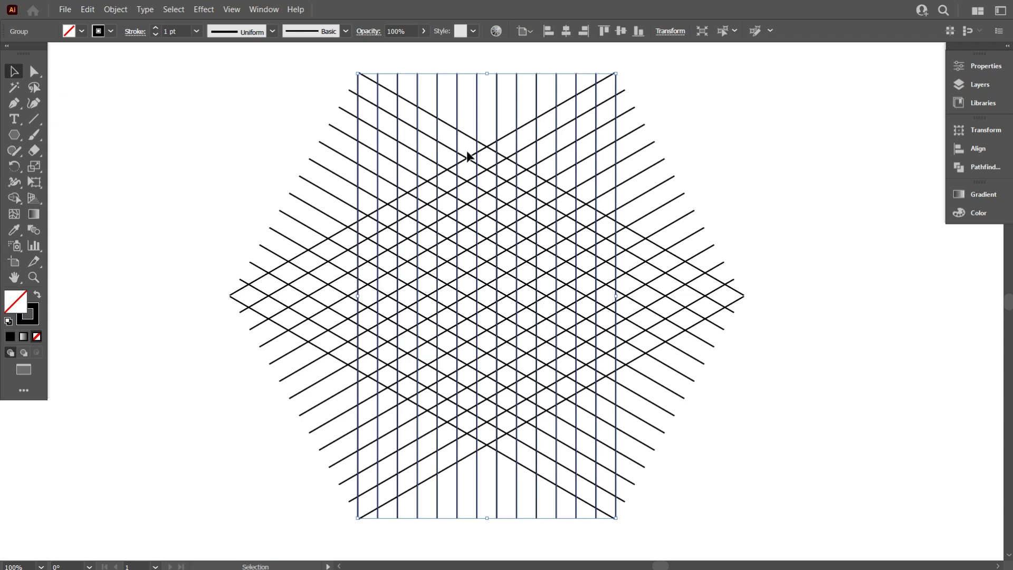
{"action": "scroll", "coordinate": [391, 204], "scroll_direction": "up", "scroll_amount": 1}
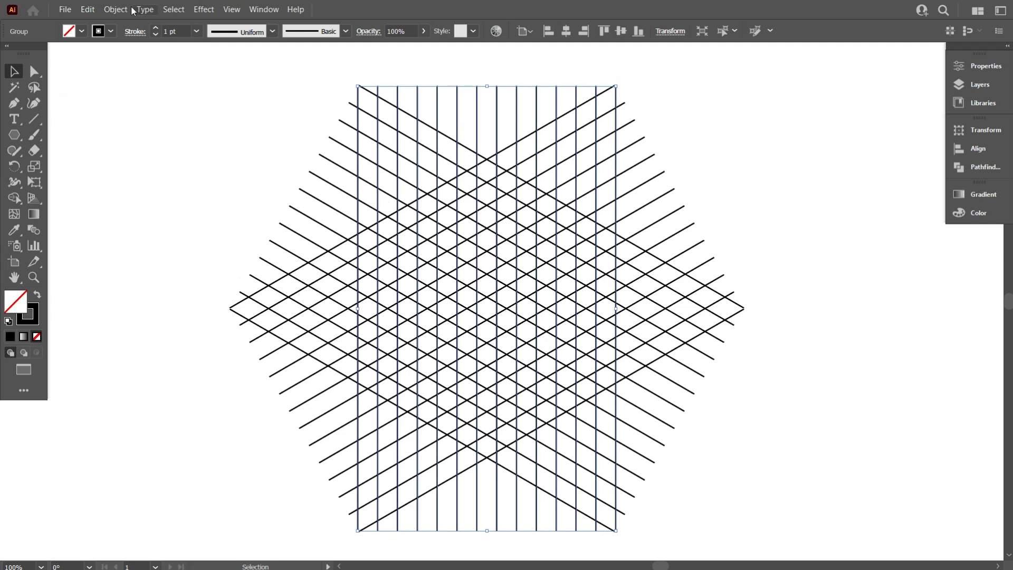
{"action": "left_click", "coordinate": [87, 9]}
{"action": "left_click", "coordinate": [114, 71]}
{"action": "left_click", "coordinate": [88, 10]}
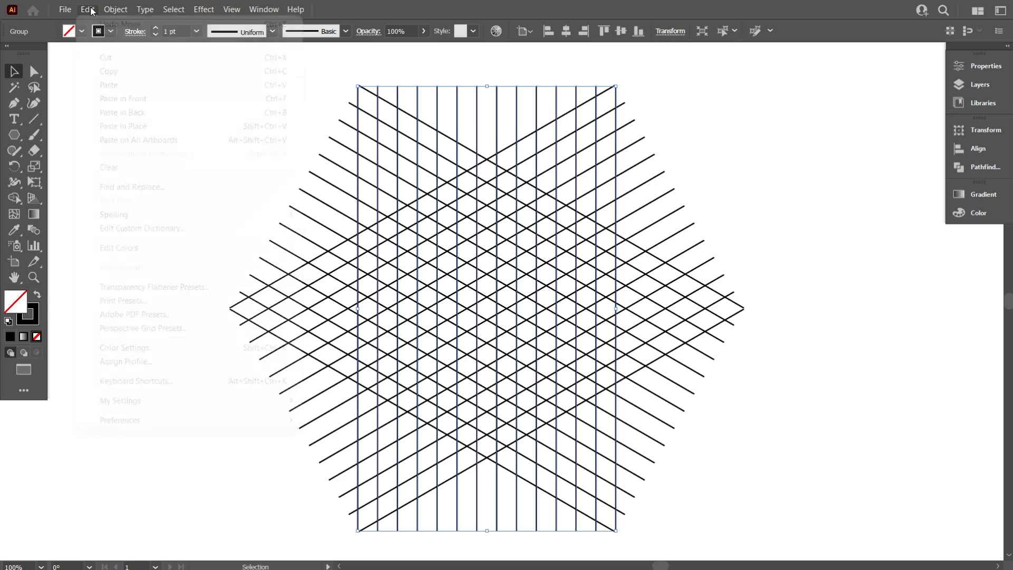
{"action": "left_click", "coordinate": [135, 127]}
{"action": "left_click_drag", "start_coordinate": [623, 83], "coordinate": [723, 389]}
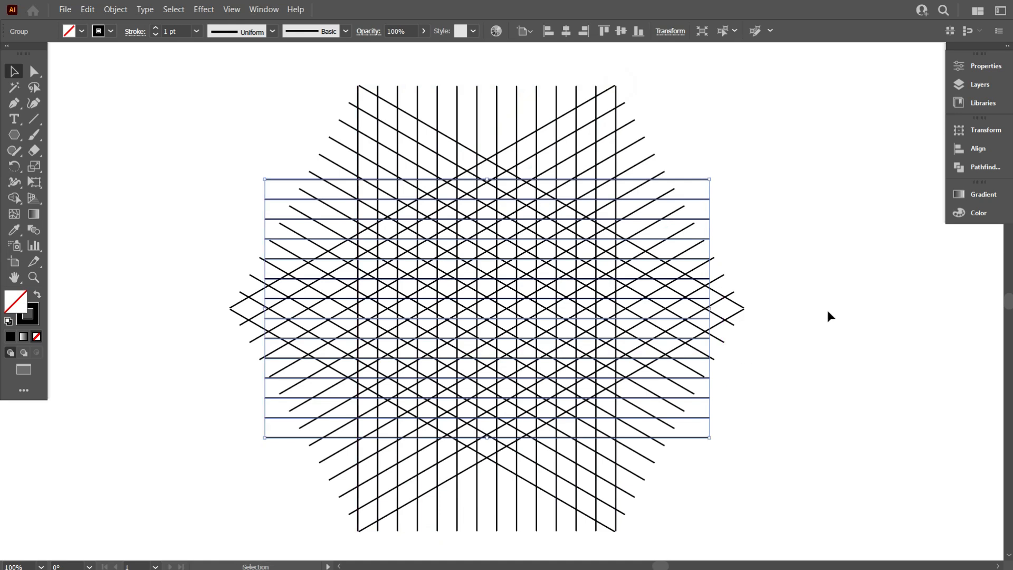
- Select the whole grid and use Shape Builder with a black fill and no stroke to form an angular S on its left side
{"action": "left_click", "coordinate": [762, 314]}
{"action": "left_click_drag", "start_coordinate": [272, 109], "coordinate": [664, 461]}
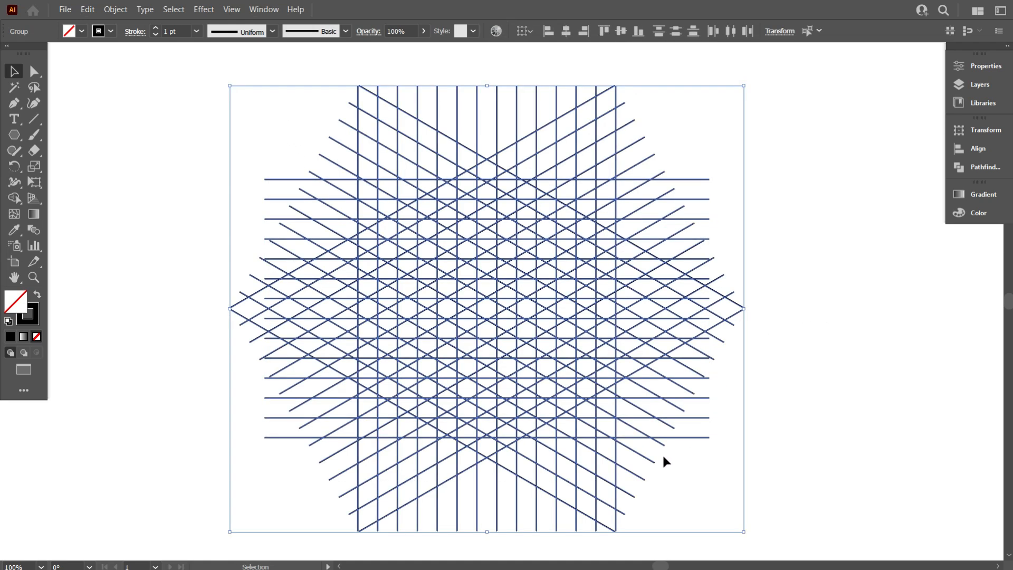
{"action": "left_click", "coordinate": [14, 198]}
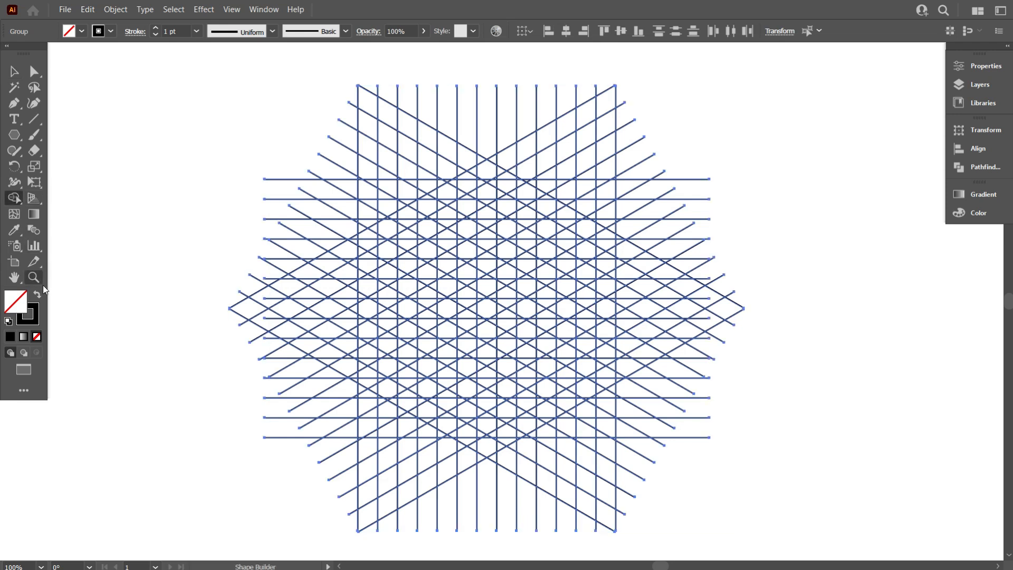
{"action": "left_click", "coordinate": [36, 294]}
{"action": "scroll", "coordinate": [392, 338], "scroll_direction": "up", "scroll_amount": 2}
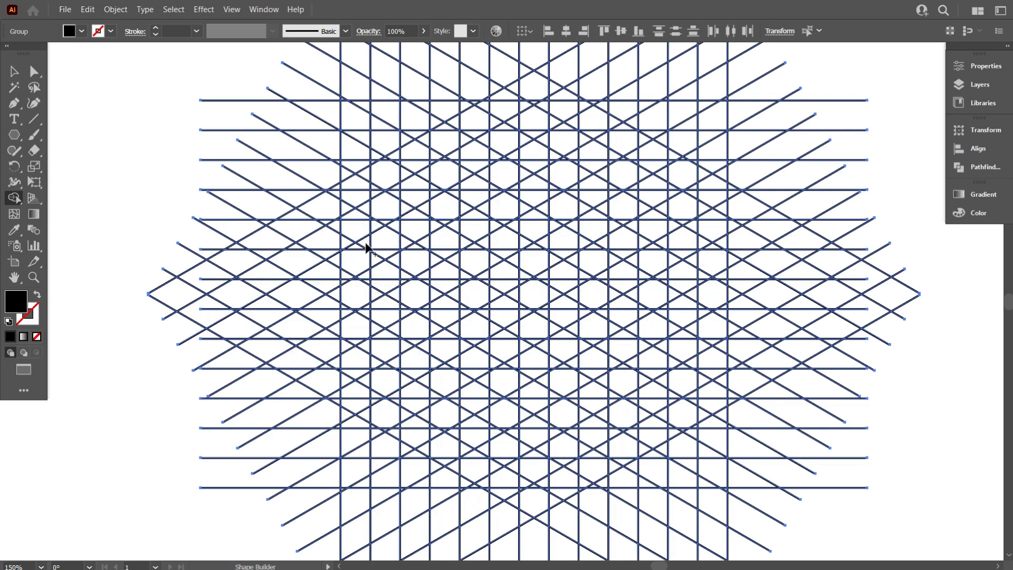
{"action": "left_click_drag", "start_coordinate": [356, 252], "coordinate": [355, 264]}
{"action": "left_click_drag", "start_coordinate": [356, 183], "coordinate": [411, 159]}
{"action": "mouse_move", "coordinate": [356, 265]}
{"action": "left_mouse_down"}
{"action": "mouse_move", "coordinate": [361, 292]}
{"action": "mouse_move", "coordinate": [408, 291]}
{"action": "mouse_move", "coordinate": [417, 437]}
{"action": "left_mouse_up"}
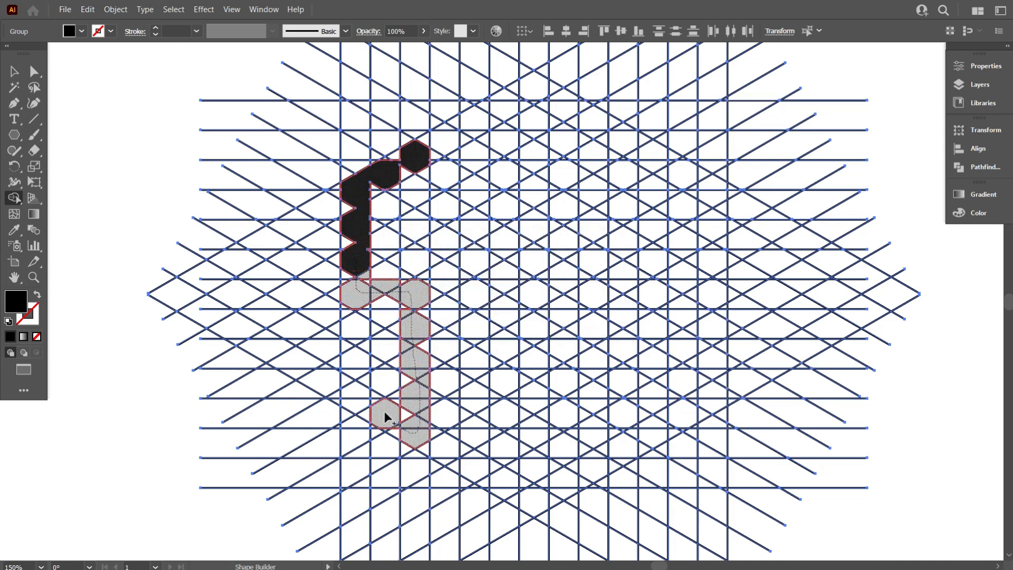
{"action": "left_click_drag", "start_coordinate": [357, 393], "coordinate": [356, 350]}
{"action": "left_click_drag", "start_coordinate": [412, 161], "coordinate": [415, 234]}
- Build an angular N beside the S from three vertical stems, joining the first two at the top and the last two at the bottom
{"action": "scroll", "coordinate": [493, 309], "scroll_direction": "up", "scroll_amount": 1}
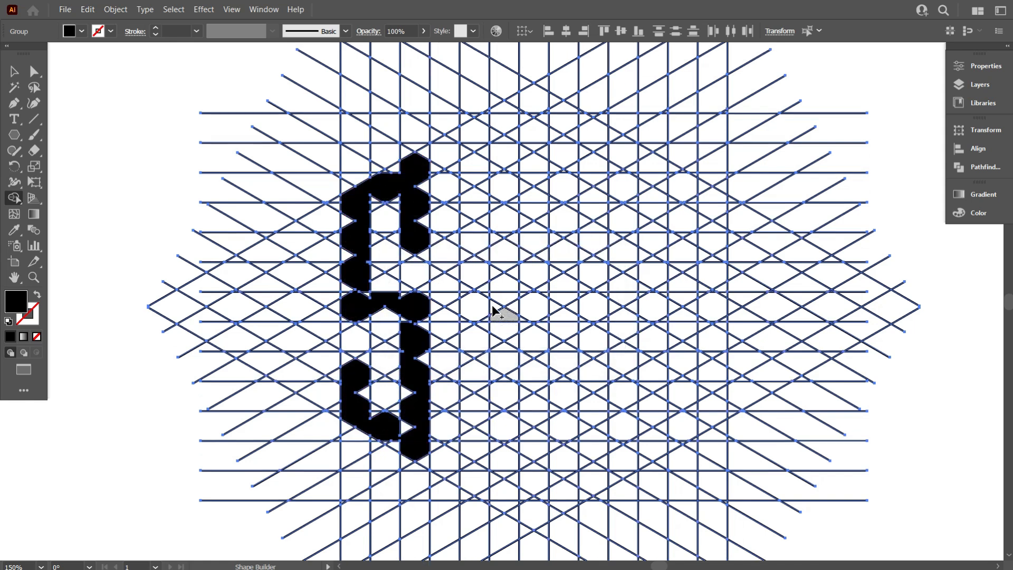
{"action": "left_click_drag", "start_coordinate": [473, 145], "coordinate": [474, 488]}
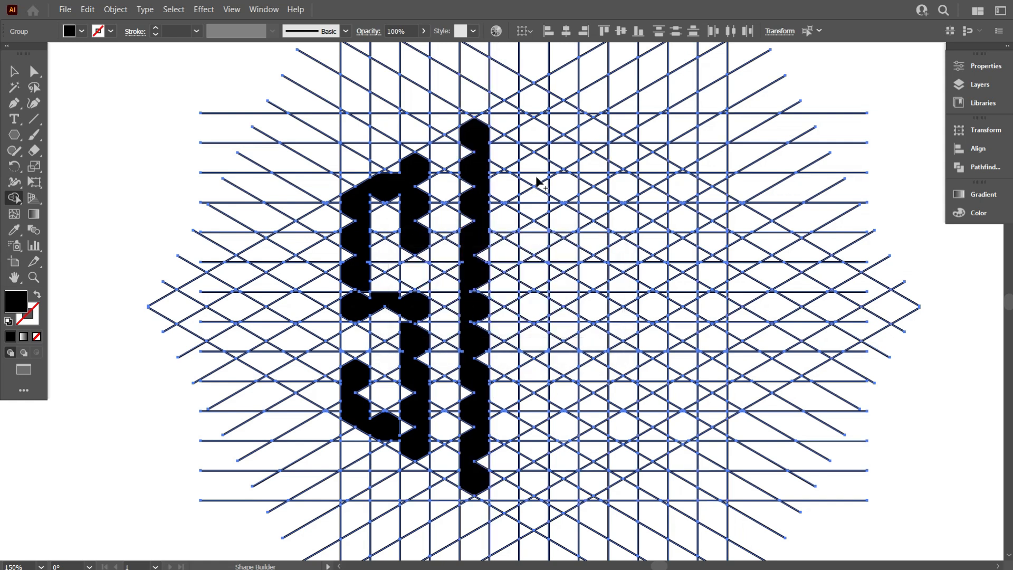
{"action": "mouse_move", "coordinate": [478, 140]}
{"action": "left_mouse_down"}
{"action": "mouse_move", "coordinate": [525, 102]}
{"action": "mouse_move", "coordinate": [532, 332]}
{"action": "mouse_move", "coordinate": [520, 459]}
{"action": "left_mouse_up"}
{"action": "scroll", "coordinate": [549, 429], "scroll_direction": "down", "scroll_amount": 1}
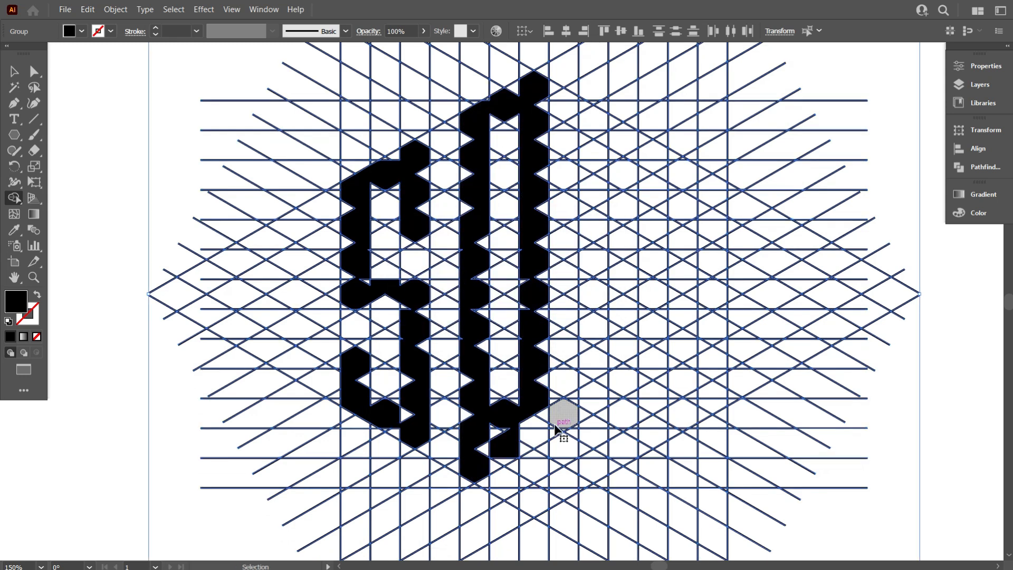
{"action": "key", "text": "ctrl+z"}
{"action": "mouse_move", "coordinate": [480, 120]}
{"action": "left_mouse_down"}
{"action": "mouse_move", "coordinate": [526, 90]}
{"action": "mouse_move", "coordinate": [544, 376]}
{"action": "mouse_move", "coordinate": [538, 499]}
{"action": "mouse_move", "coordinate": [592, 474]}
{"action": "mouse_move", "coordinate": [595, 116]}
{"action": "left_mouse_up"}
- Build an angular A beside the N from two vertical stems joined by a sloped top and a crossbar
{"action": "left_click_drag", "start_coordinate": [652, 160], "coordinate": [651, 441]}
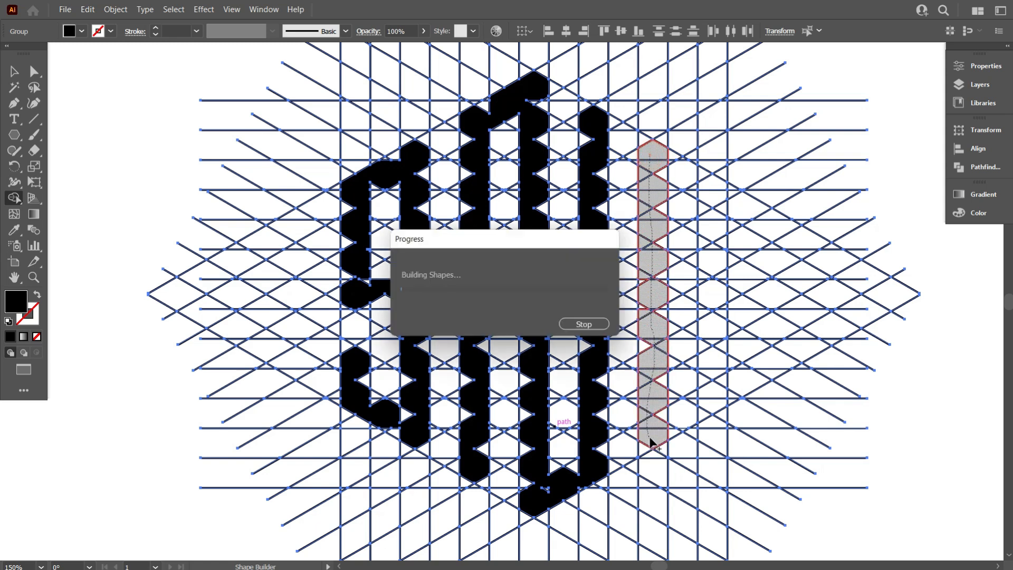
{"action": "mouse_move", "coordinate": [654, 163]}
{"action": "left_mouse_down"}
{"action": "mouse_move", "coordinate": [718, 200]}
{"action": "mouse_move", "coordinate": [714, 417]}
{"action": "left_mouse_up"}
{"action": "left_click_drag", "start_coordinate": [659, 297], "coordinate": [696, 297]}
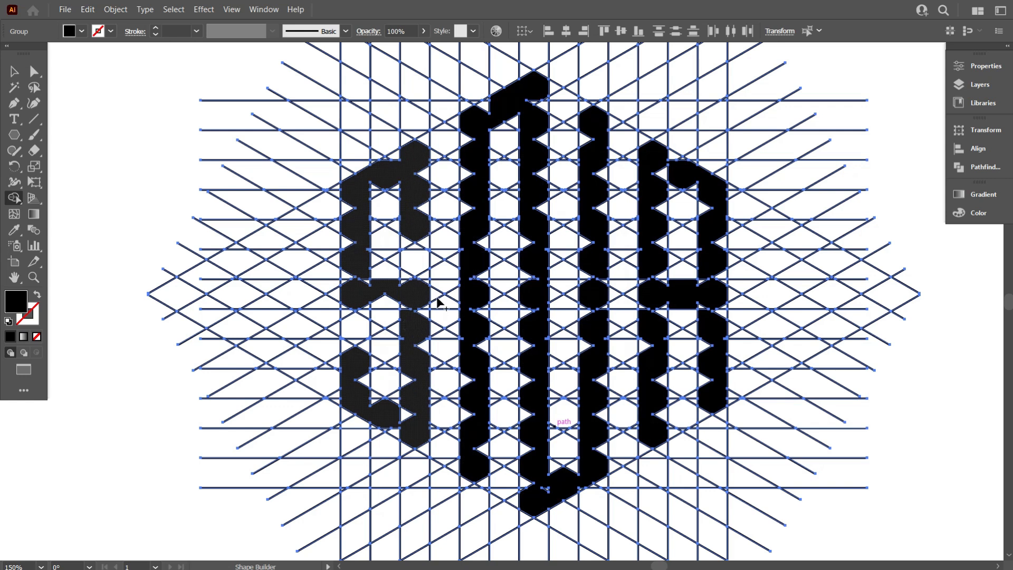
- Merge the notches along the lower hook of the S into the black shape to give it straight edges
{"action": "scroll", "coordinate": [433, 303], "scroll_direction": "down", "scroll_amount": 3}
{"action": "scroll", "coordinate": [446, 325], "scroll_direction": "up", "scroll_amount": 2}
{"action": "scroll", "coordinate": [308, 304], "scroll_direction": "up", "scroll_amount": 1}
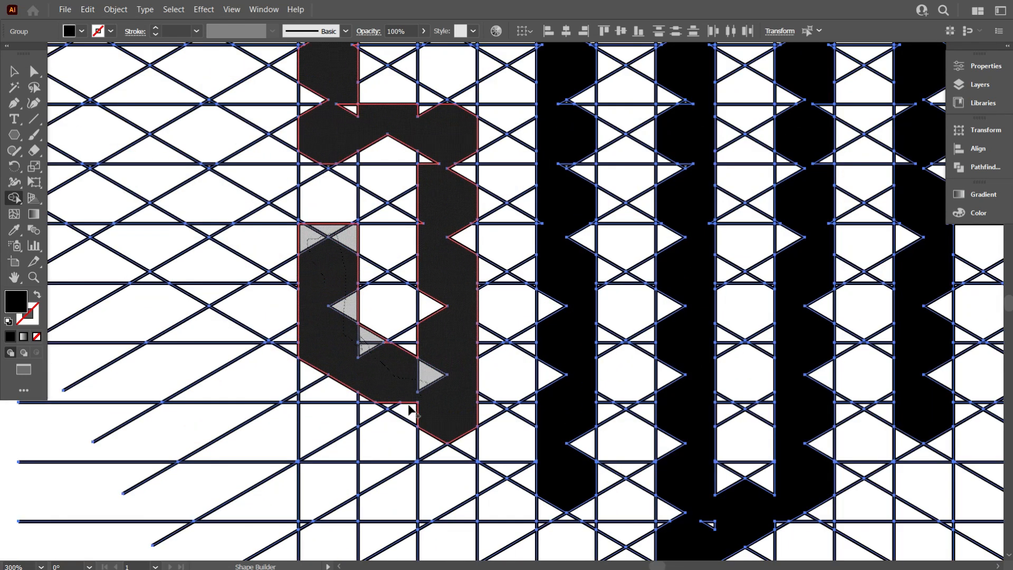
{"action": "scroll", "coordinate": [437, 305], "scroll_direction": "up", "scroll_amount": 2}
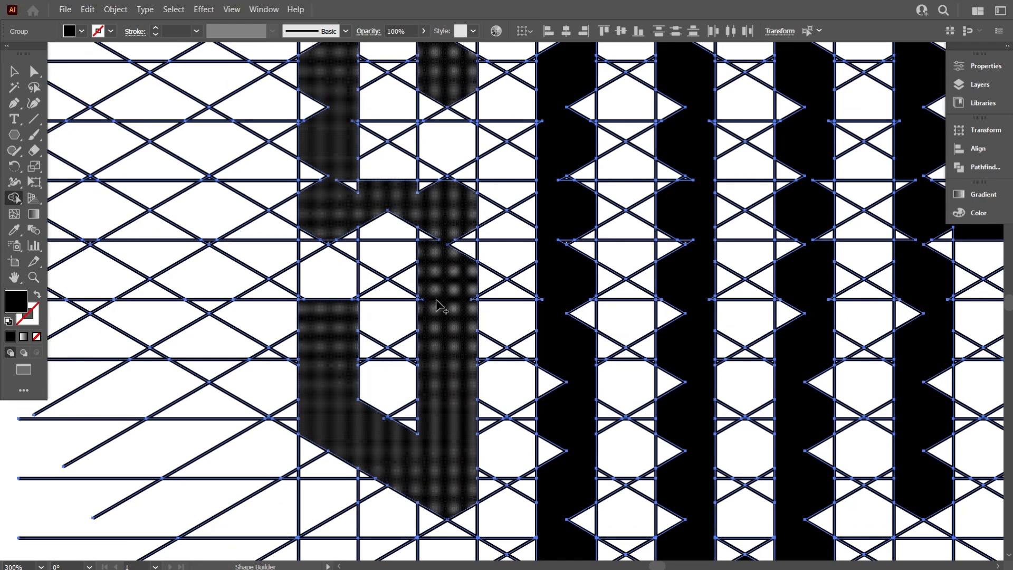
- Merge the small gaps above and below the crossbar of the S into the letter to square it off
{"action": "left_click_drag", "start_coordinate": [494, 175], "coordinate": [334, 163]}
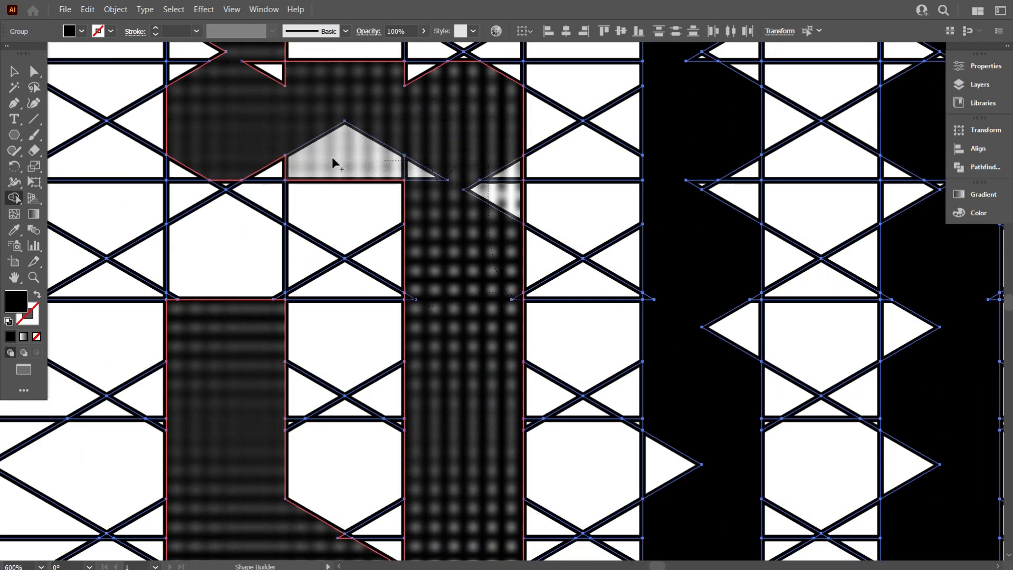
{"action": "scroll", "coordinate": [187, 179], "scroll_direction": "up", "scroll_amount": 7}
{"action": "left_click_drag", "start_coordinate": [189, 171], "coordinate": [332, 173]}
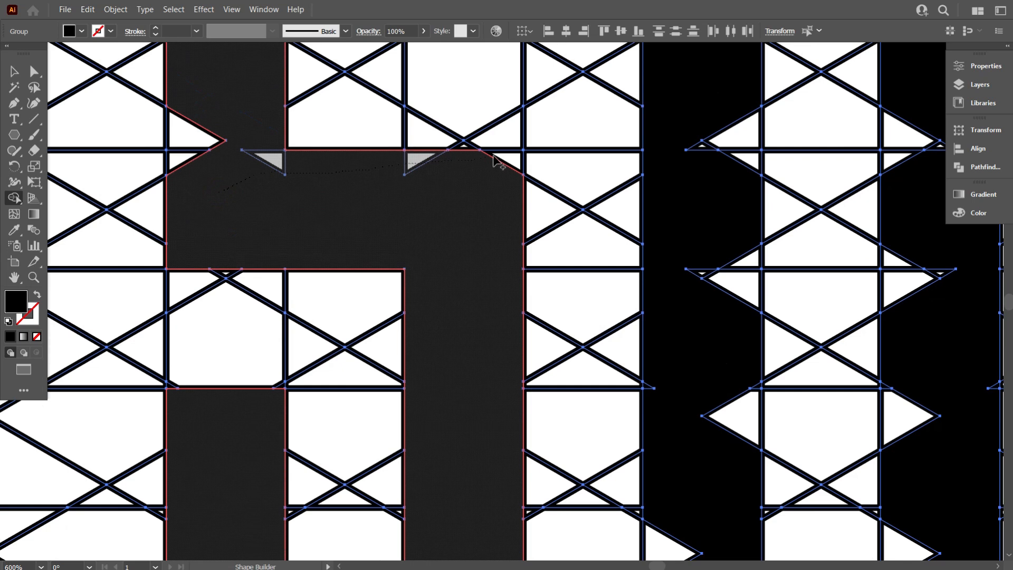
{"action": "left_click_drag", "start_coordinate": [499, 163], "coordinate": [498, 165]}
- Merge the notches at mid-height of the N's left and middle stems into the black shape
{"action": "scroll", "coordinate": [347, 245], "scroll_direction": "down", "scroll_amount": 1}
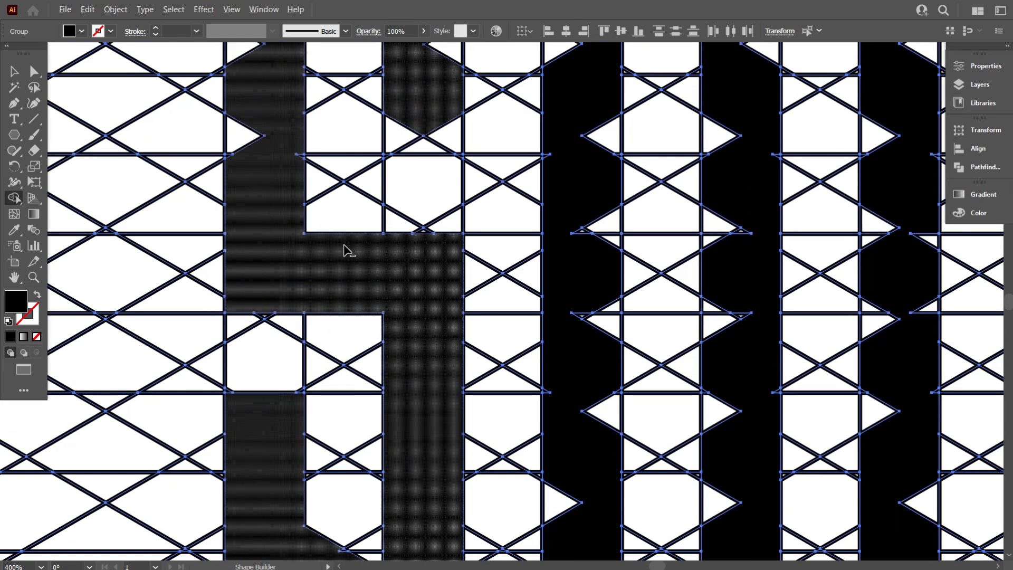
{"action": "scroll", "coordinate": [348, 250], "scroll_direction": "down", "scroll_amount": 1}
{"action": "scroll", "coordinate": [389, 234], "scroll_direction": "up", "scroll_amount": 2}
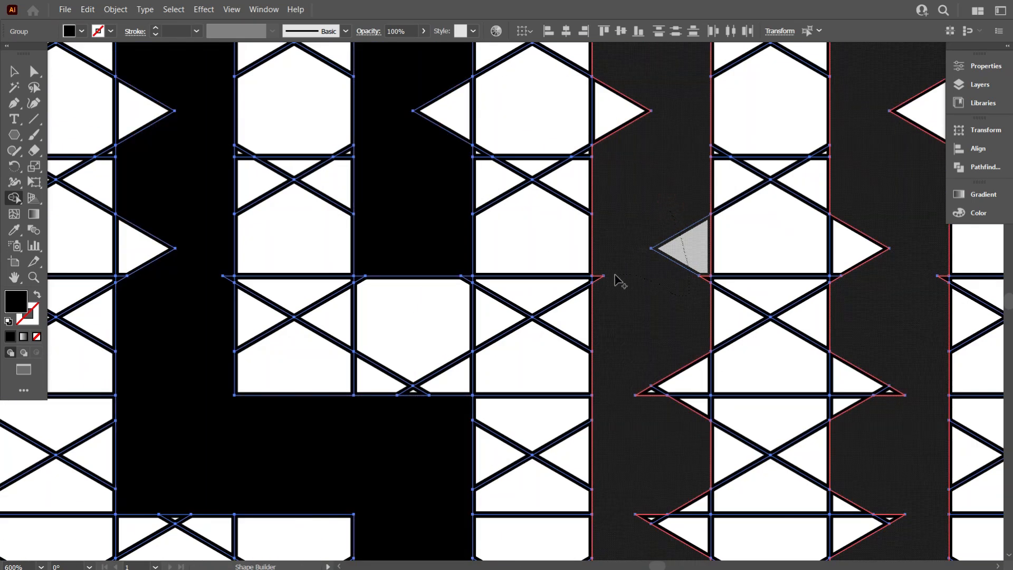
{"action": "mouse_move", "coordinate": [653, 375]}
{"action": "left_mouse_down"}
{"action": "mouse_move", "coordinate": [696, 545]}
{"action": "mouse_move", "coordinate": [652, 510]}
{"action": "left_mouse_up"}
{"action": "mouse_move", "coordinate": [863, 380]}
{"action": "left_mouse_down"}
{"action": "mouse_move", "coordinate": [899, 414]}
{"action": "mouse_move", "coordinate": [856, 538]}
{"action": "mouse_move", "coordinate": [867, 347]}
{"action": "mouse_move", "coordinate": [838, 272]}
{"action": "left_mouse_up"}
{"action": "left_click_drag", "start_coordinate": [931, 272], "coordinate": [932, 279]}
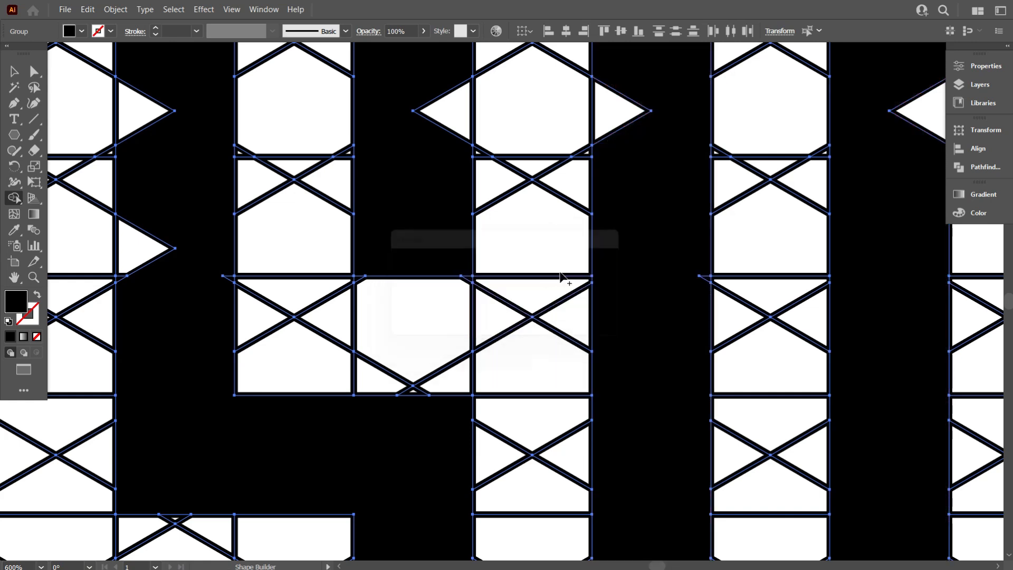
- Merge the remaining notches along the upper arm and sloped top of the S into the letter
{"action": "scroll", "coordinate": [701, 274], "scroll_direction": "down", "scroll_amount": 1}
{"action": "mouse_move", "coordinate": [325, 343]}
{"action": "left_mouse_down"}
{"action": "mouse_move", "coordinate": [318, 296]}
{"action": "mouse_move", "coordinate": [323, 203]}
{"action": "mouse_move", "coordinate": [280, 345]}
{"action": "left_mouse_up"}
{"action": "scroll", "coordinate": [319, 337], "scroll_direction": "up", "scroll_amount": 3}
{"action": "left_click_drag", "start_coordinate": [451, 293], "coordinate": [490, 346]}
{"action": "scroll", "coordinate": [458, 316], "scroll_direction": "down", "scroll_amount": 1}
{"action": "scroll", "coordinate": [458, 304], "scroll_direction": "up", "scroll_amount": 4}
{"action": "scroll", "coordinate": [456, 306], "scroll_direction": "up", "scroll_amount": 1}
{"action": "mouse_move", "coordinate": [515, 169]}
{"action": "left_mouse_down"}
{"action": "mouse_move", "coordinate": [560, 151]}
{"action": "mouse_move", "coordinate": [608, 176]}
{"action": "mouse_move", "coordinate": [535, 185]}
{"action": "left_mouse_up"}
{"action": "scroll", "coordinate": [536, 186], "scroll_direction": "down", "scroll_amount": 2}
{"action": "scroll", "coordinate": [606, 124], "scroll_direction": "up", "scroll_amount": 1}
{"action": "left_click_drag", "start_coordinate": [597, 149], "coordinate": [630, 100]}
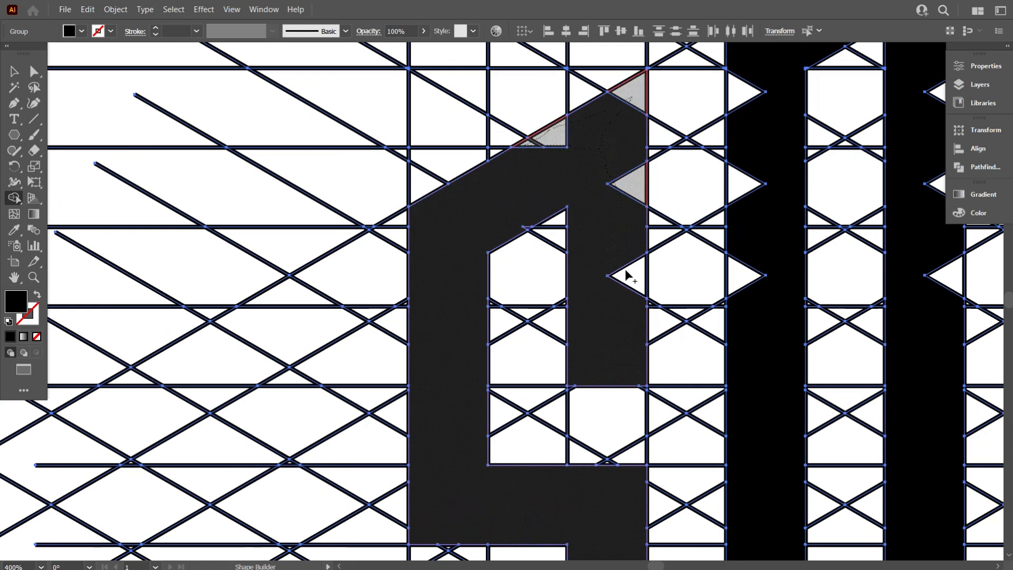
{"action": "left_click_drag", "start_coordinate": [625, 275], "coordinate": [604, 293]}
- Merge the gaps at the foot of the N's left and middle stems and along its bottom diagonal into the letter
{"action": "scroll", "coordinate": [602, 294], "scroll_direction": "down", "scroll_amount": 2}
{"action": "scroll", "coordinate": [524, 305], "scroll_direction": "down", "scroll_amount": 2}
{"action": "scroll", "coordinate": [524, 308], "scroll_direction": "down", "scroll_amount": 3}
{"action": "scroll", "coordinate": [572, 417], "scroll_direction": "up", "scroll_amount": 2}
{"action": "scroll", "coordinate": [572, 414], "scroll_direction": "up", "scroll_amount": 2}
{"action": "left_click_drag", "start_coordinate": [543, 352], "coordinate": [555, 375]}
{"action": "scroll", "coordinate": [505, 343], "scroll_direction": "up", "scroll_amount": 1}
{"action": "scroll", "coordinate": [505, 342], "scroll_direction": "down", "scroll_amount": 2}
{"action": "mouse_move", "coordinate": [639, 410]}
{"action": "left_mouse_down"}
{"action": "mouse_move", "coordinate": [643, 434]}
{"action": "mouse_move", "coordinate": [647, 377]}
{"action": "mouse_move", "coordinate": [622, 233]}
{"action": "left_mouse_up"}
{"action": "scroll", "coordinate": [644, 439], "scroll_direction": "up", "scroll_amount": 3}
{"action": "scroll", "coordinate": [589, 185], "scroll_direction": "down", "scroll_amount": 2}
{"action": "left_click_drag", "start_coordinate": [734, 198], "coordinate": [717, 318]}
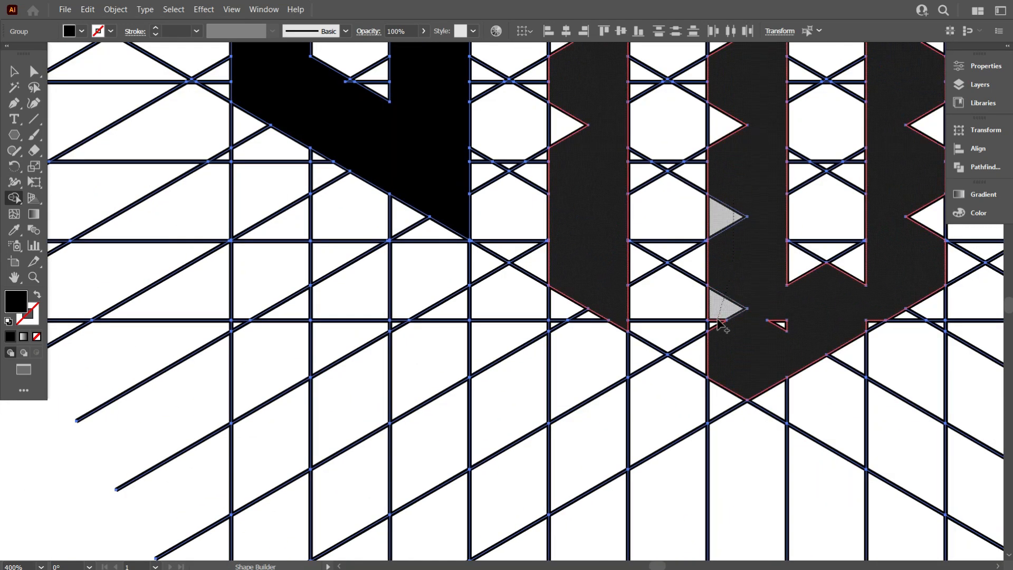
{"action": "mouse_move", "coordinate": [873, 301]}
{"action": "left_mouse_down"}
{"action": "mouse_move", "coordinate": [831, 291]}
{"action": "mouse_move", "coordinate": [792, 346]}
{"action": "left_mouse_up"}
- Merge the leftover notches along the lower and central edges of the N's left and middle stems into the letter
{"action": "scroll", "coordinate": [791, 346], "scroll_direction": "up", "scroll_amount": 5}
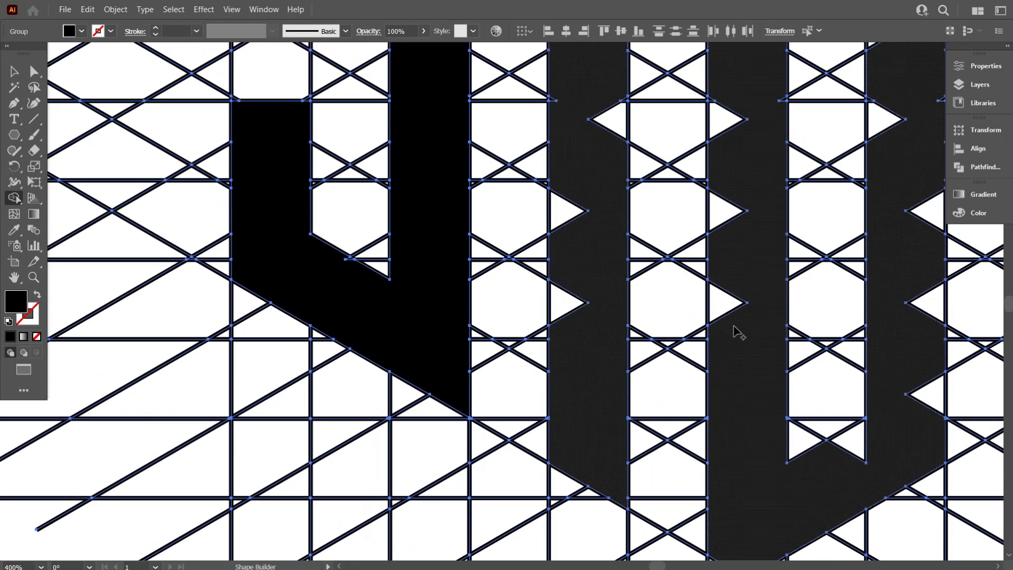
{"action": "mouse_move", "coordinate": [608, 117]}
{"action": "left_mouse_down"}
{"action": "mouse_move", "coordinate": [574, 327]}
{"action": "mouse_move", "coordinate": [578, 259]}
{"action": "mouse_move", "coordinate": [533, 288]}
{"action": "left_mouse_up"}
{"action": "scroll", "coordinate": [571, 318], "scroll_direction": "up", "scroll_amount": 1}
{"action": "scroll", "coordinate": [578, 263], "scroll_direction": "up", "scroll_amount": 2}
{"action": "scroll", "coordinate": [578, 264], "scroll_direction": "up", "scroll_amount": 2}
{"action": "left_click_drag", "start_coordinate": [661, 289], "coordinate": [674, 290]}
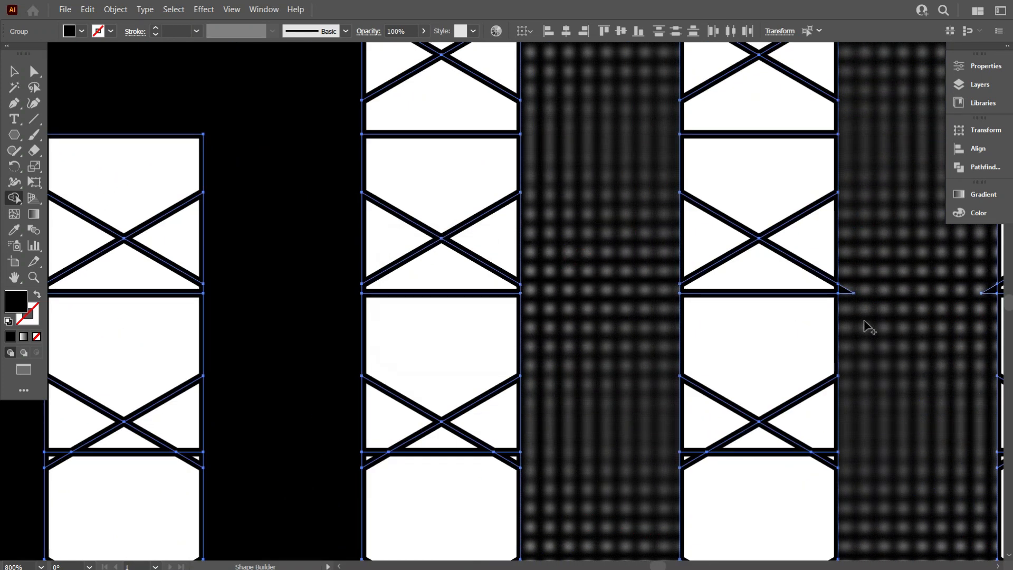
{"action": "left_click_drag", "start_coordinate": [864, 326], "coordinate": [844, 290]}
- Merge the gaps around the N's upper diagonal and the upper edges of its left and middle stems into the letter
{"action": "scroll", "coordinate": [617, 290], "scroll_direction": "up", "scroll_amount": 1}
{"action": "scroll", "coordinate": [617, 289], "scroll_direction": "down", "scroll_amount": 3}
{"action": "scroll", "coordinate": [631, 217], "scroll_direction": "up", "scroll_amount": 4}
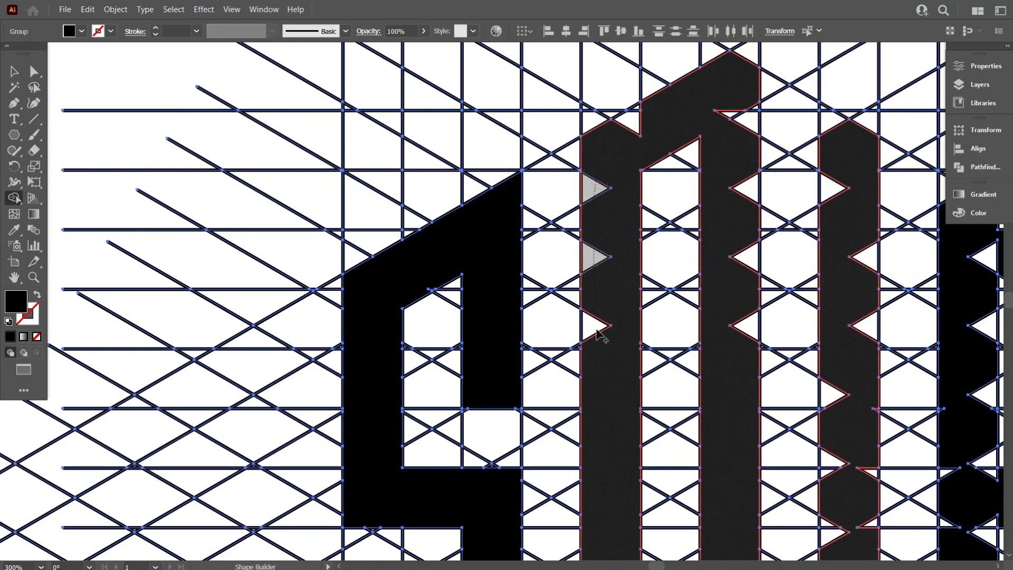
{"action": "left_click_drag", "start_coordinate": [600, 334], "coordinate": [602, 332]}
{"action": "scroll", "coordinate": [626, 187], "scroll_direction": "up", "scroll_amount": 1}
{"action": "left_click", "coordinate": [636, 156]}
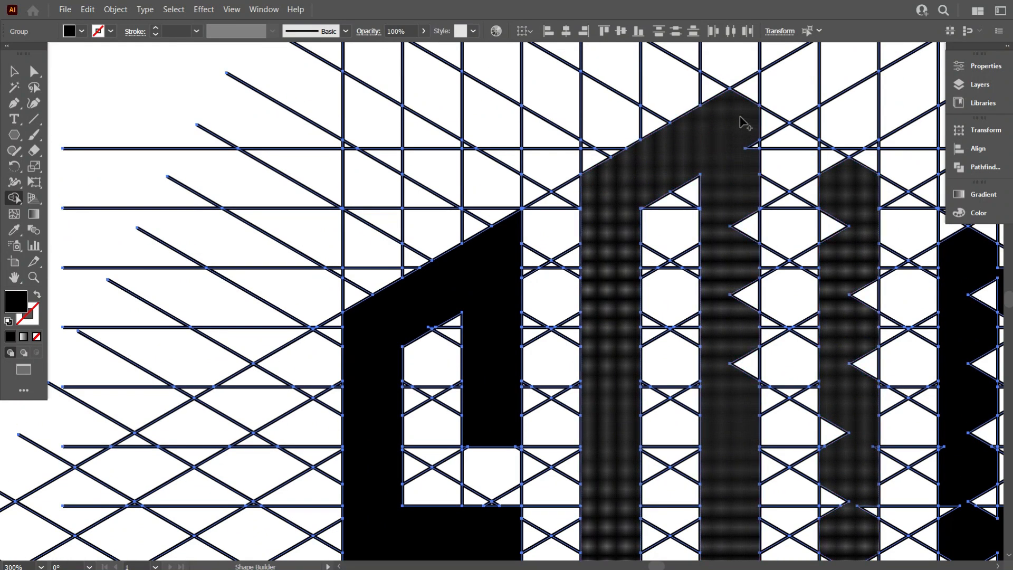
{"action": "scroll", "coordinate": [744, 127], "scroll_direction": "up", "scroll_amount": 2}
{"action": "scroll", "coordinate": [728, 184], "scroll_direction": "down", "scroll_amount": 1}
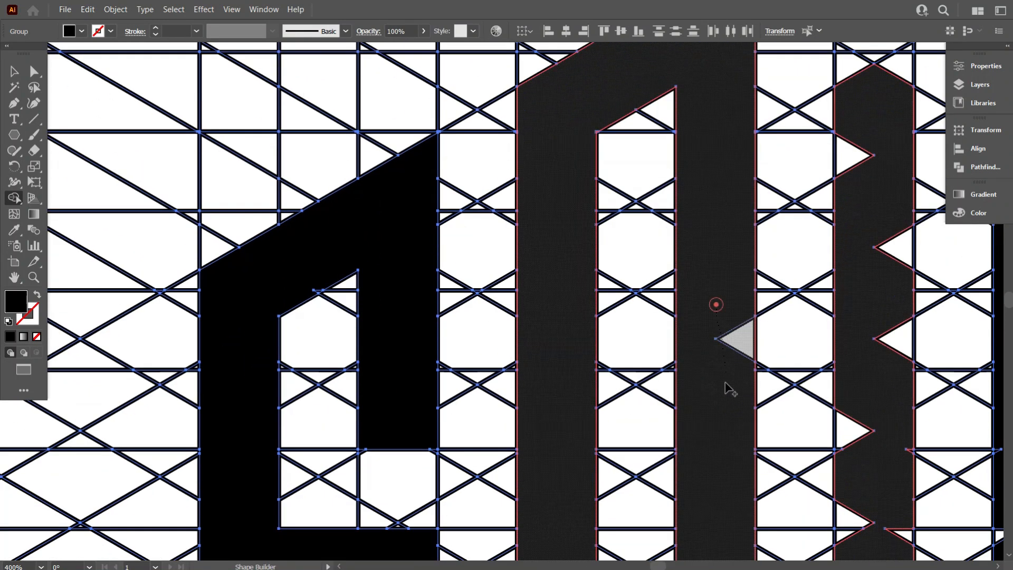
- Merge the notches along the lower and middle edges of the N's right stem into the letter
{"action": "scroll", "coordinate": [717, 388], "scroll_direction": "down", "scroll_amount": 4}
{"action": "scroll", "coordinate": [780, 445], "scroll_direction": "up", "scroll_amount": 4}
{"action": "scroll", "coordinate": [739, 359], "scroll_direction": "up", "scroll_amount": 1}
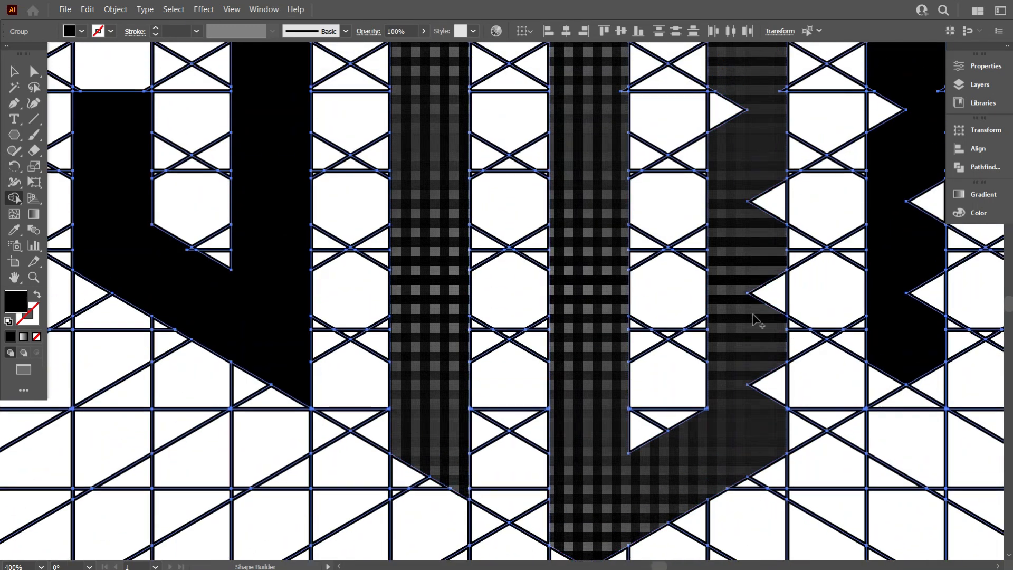
{"action": "scroll", "coordinate": [765, 385], "scroll_direction": "up", "scroll_amount": 3}
{"action": "scroll", "coordinate": [608, 283], "scroll_direction": "up", "scroll_amount": 2}
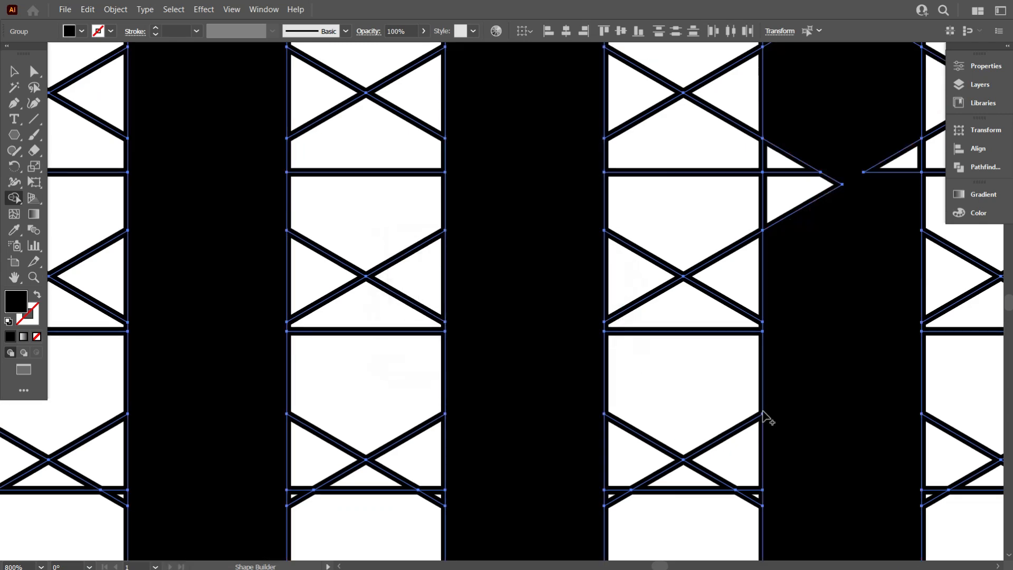
{"action": "scroll", "coordinate": [770, 369], "scroll_direction": "down", "scroll_amount": 1}
{"action": "left_click_drag", "start_coordinate": [837, 297], "coordinate": [800, 320]}
{"action": "scroll", "coordinate": [801, 319], "scroll_direction": "up", "scroll_amount": 3}
{"action": "mouse_move", "coordinate": [802, 319]}
{"action": "left_mouse_down"}
{"action": "mouse_move", "coordinate": [782, 279]}
{"action": "mouse_move", "coordinate": [831, 208]}
{"action": "left_mouse_up"}
{"action": "scroll", "coordinate": [838, 293], "scroll_direction": "down", "scroll_amount": 2}
{"action": "scroll", "coordinate": [837, 280], "scroll_direction": "up", "scroll_amount": 5}
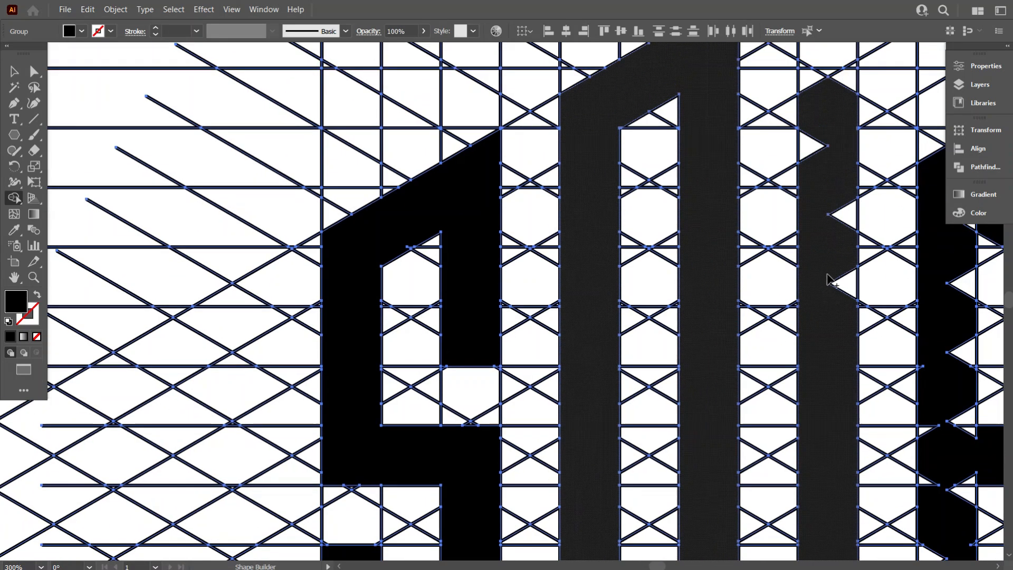
- Merge the remaining notches along the upper part of the N's right stem into the letter
{"action": "scroll", "coordinate": [837, 255], "scroll_direction": "up", "scroll_amount": 2}
{"action": "mouse_move", "coordinate": [837, 253]}
{"action": "left_mouse_down"}
{"action": "mouse_move", "coordinate": [860, 371]}
{"action": "mouse_move", "coordinate": [819, 382]}
{"action": "left_mouse_up"}
{"action": "scroll", "coordinate": [813, 348], "scroll_direction": "up", "scroll_amount": 3}
{"action": "mouse_move", "coordinate": [810, 321]}
{"action": "left_mouse_down"}
{"action": "mouse_move", "coordinate": [779, 218]}
{"action": "mouse_move", "coordinate": [816, 219]}
{"action": "mouse_move", "coordinate": [782, 154]}
{"action": "mouse_move", "coordinate": [770, 164]}
{"action": "left_mouse_up"}
{"action": "scroll", "coordinate": [786, 222], "scroll_direction": "down", "scroll_amount": 2}
{"action": "scroll", "coordinate": [823, 296], "scroll_direction": "down", "scroll_amount": 2}
- Merge the notches along the A's left stem below the crossbar into the letter
{"action": "mouse_move", "coordinate": [811, 373]}
{"action": "left_mouse_down"}
{"action": "mouse_move", "coordinate": [584, 318]}
{"action": "mouse_move", "coordinate": [402, 203]}
{"action": "left_mouse_up"}
{"action": "scroll", "coordinate": [544, 332], "scroll_direction": "up", "scroll_amount": 2}
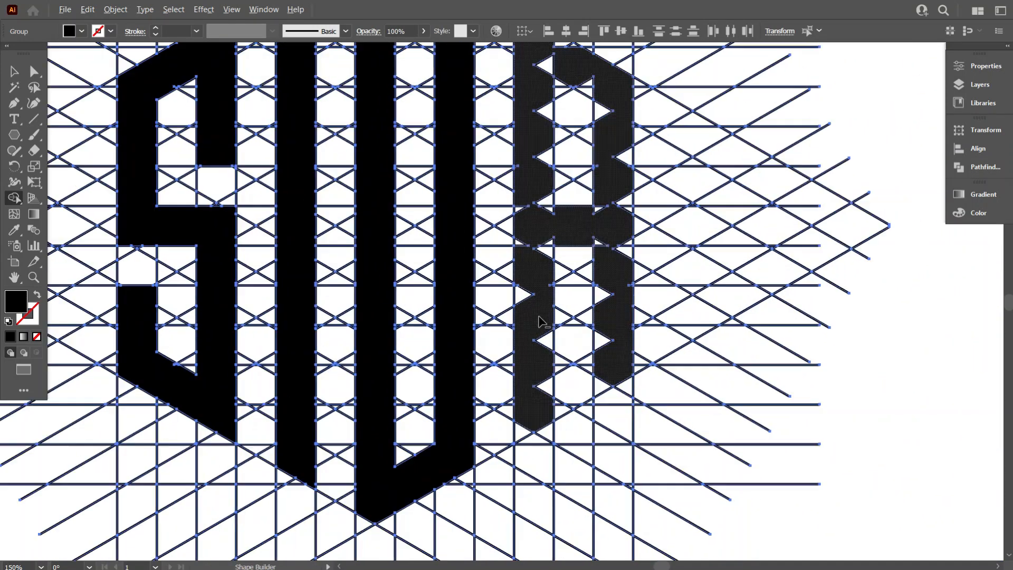
{"action": "left_click_drag", "start_coordinate": [528, 420], "coordinate": [519, 453]}
{"action": "mouse_move", "coordinate": [516, 240]}
{"action": "left_mouse_down"}
{"action": "mouse_move", "coordinate": [558, 233]}
{"action": "mouse_move", "coordinate": [562, 272]}
{"action": "left_mouse_up"}
{"action": "scroll", "coordinate": [557, 233], "scroll_direction": "up", "scroll_amount": 3}
{"action": "left_click_drag", "start_coordinate": [444, 262], "coordinate": [533, 287]}
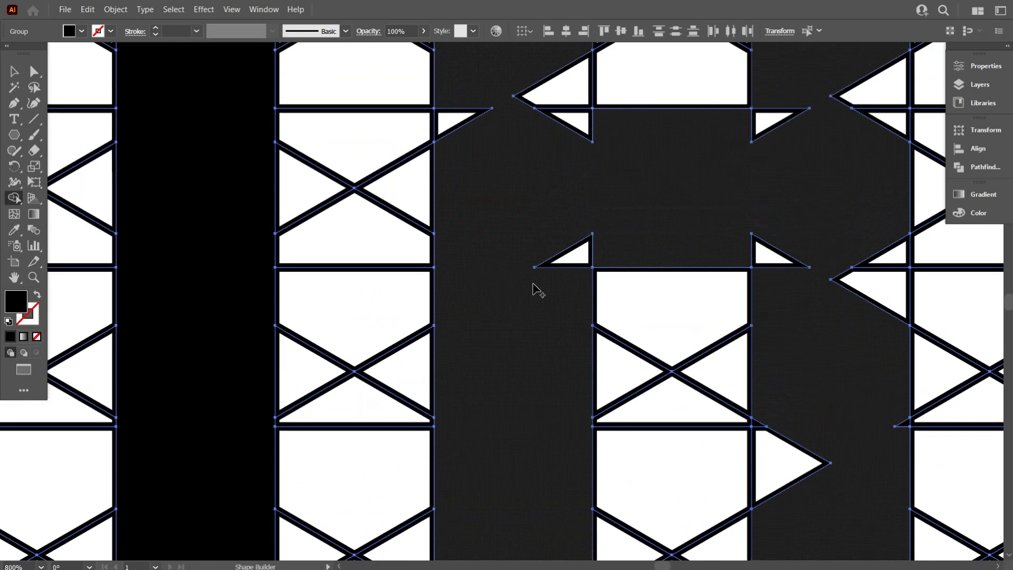
- Merge the gaps along the A's upper left stem, crossbar joints and right stem into the letter
{"action": "scroll", "coordinate": [553, 242], "scroll_direction": "down", "scroll_amount": 3}
{"action": "mouse_move", "coordinate": [542, 147]}
{"action": "left_mouse_down"}
{"action": "mouse_move", "coordinate": [549, 366]}
{"action": "mouse_move", "coordinate": [527, 369]}
{"action": "left_mouse_up"}
{"action": "left_click_drag", "start_coordinate": [629, 364], "coordinate": [640, 442]}
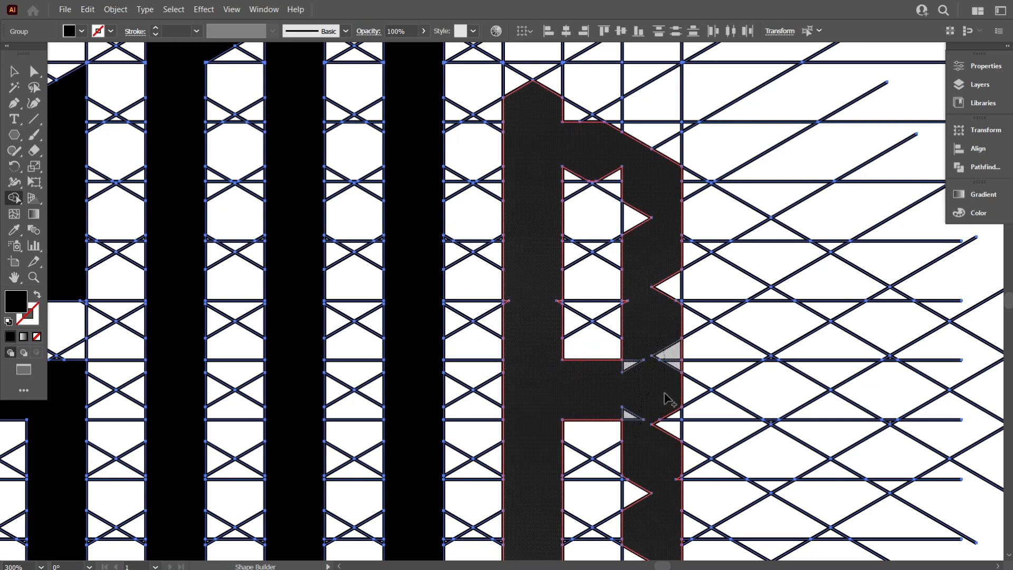
{"action": "mouse_move", "coordinate": [662, 276]}
{"action": "left_mouse_down"}
{"action": "mouse_move", "coordinate": [651, 216]}
{"action": "mouse_move", "coordinate": [636, 189]}
{"action": "left_mouse_up"}
- Merge the gap on the A's outer slope and the notch beside its upper counter into the letter
{"action": "scroll", "coordinate": [590, 147], "scroll_direction": "up", "scroll_amount": 2}
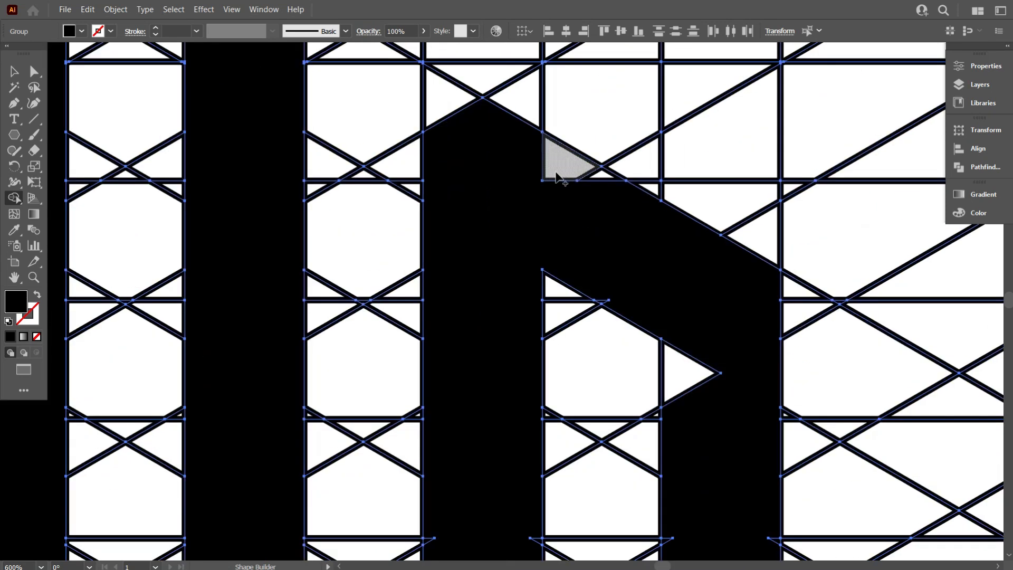
{"action": "mouse_move", "coordinate": [522, 158]}
{"action": "left_mouse_down"}
{"action": "mouse_move", "coordinate": [597, 188]}
{"action": "mouse_move", "coordinate": [626, 235]}
{"action": "left_mouse_up"}
{"action": "scroll", "coordinate": [621, 248], "scroll_direction": "down", "scroll_amount": 1}
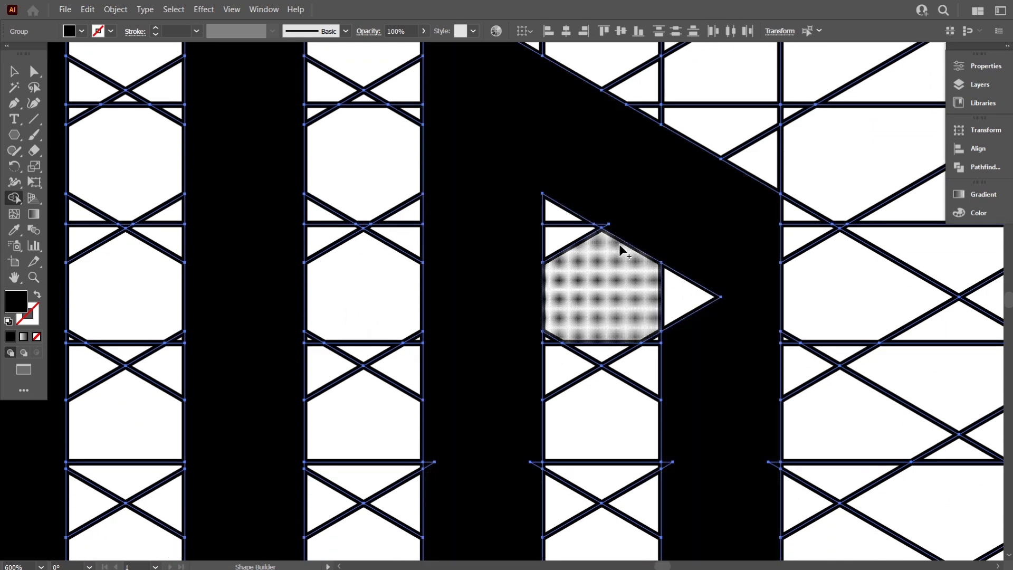
{"action": "scroll", "coordinate": [610, 225], "scroll_direction": "up", "scroll_amount": 3}
{"action": "scroll", "coordinate": [612, 226], "scroll_direction": "down", "scroll_amount": 3}
{"action": "scroll", "coordinate": [678, 355], "scroll_direction": "down", "scroll_amount": 3}
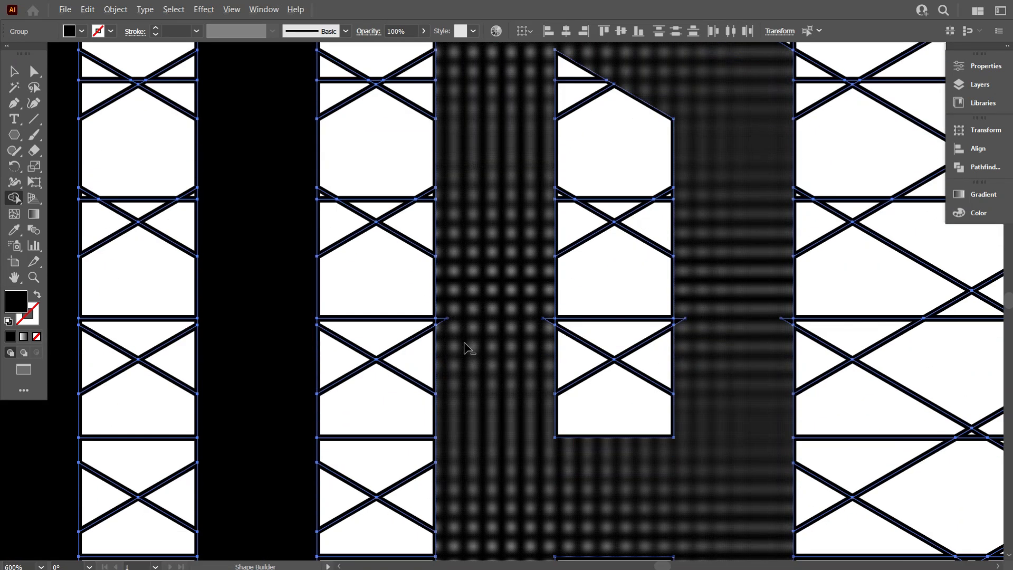
- Merge the tiny leftover slivers along the edges of the A's two stems into the letter
{"action": "scroll", "coordinate": [474, 318], "scroll_direction": "up", "scroll_amount": 1}
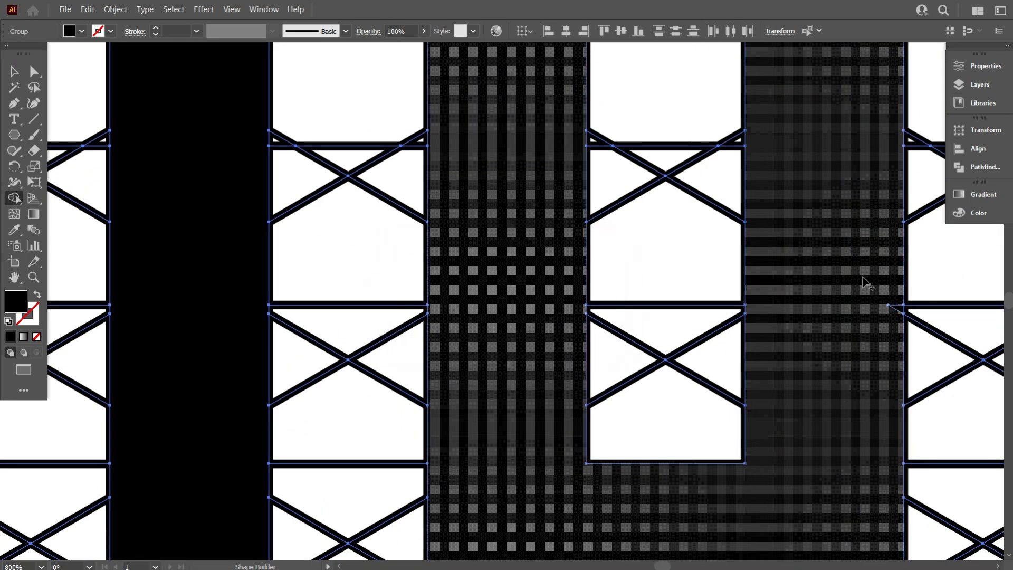
{"action": "scroll", "coordinate": [765, 296], "scroll_direction": "down", "scroll_amount": 4}
{"action": "scroll", "coordinate": [736, 272], "scroll_direction": "up", "scroll_amount": 5}
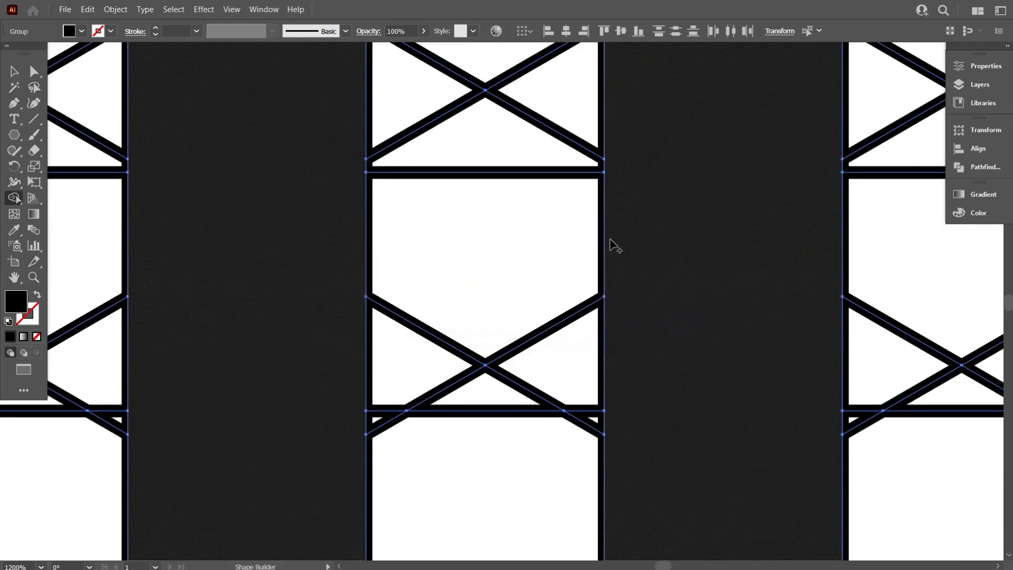
{"action": "scroll", "coordinate": [650, 311], "scroll_direction": "down", "scroll_amount": 3}
{"action": "scroll", "coordinate": [627, 317], "scroll_direction": "up", "scroll_amount": 1}
{"action": "scroll", "coordinate": [621, 322], "scroll_direction": "down", "scroll_amount": 4}
{"action": "scroll", "coordinate": [607, 321], "scroll_direction": "up", "scroll_amount": 3}
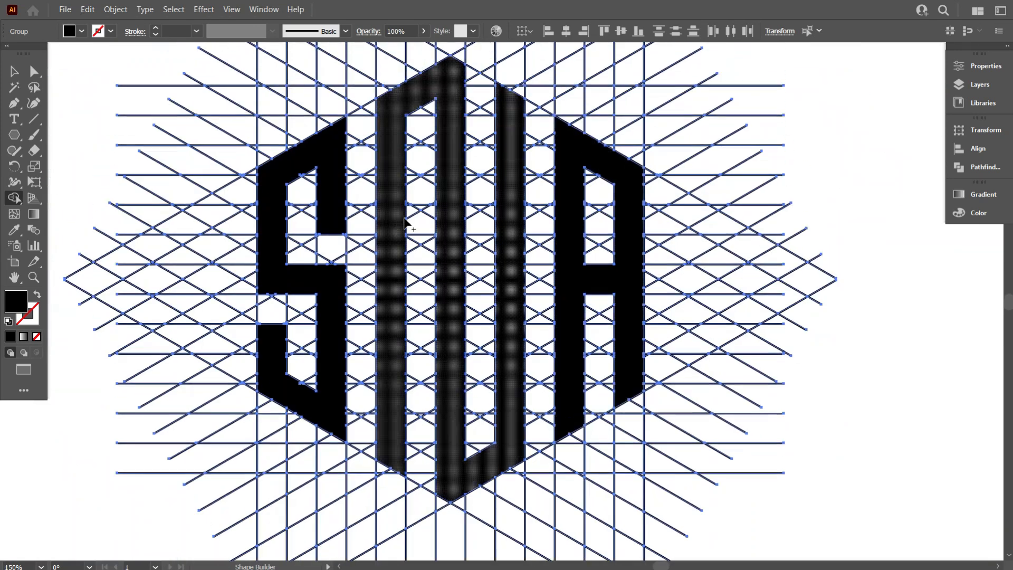
- Try to move the group containing the S, the A and the vertical lines off the grid, and undo the move
{"action": "left_click", "coordinate": [19, 74]}
{"action": "scroll", "coordinate": [260, 159], "scroll_direction": "down", "scroll_amount": 1}
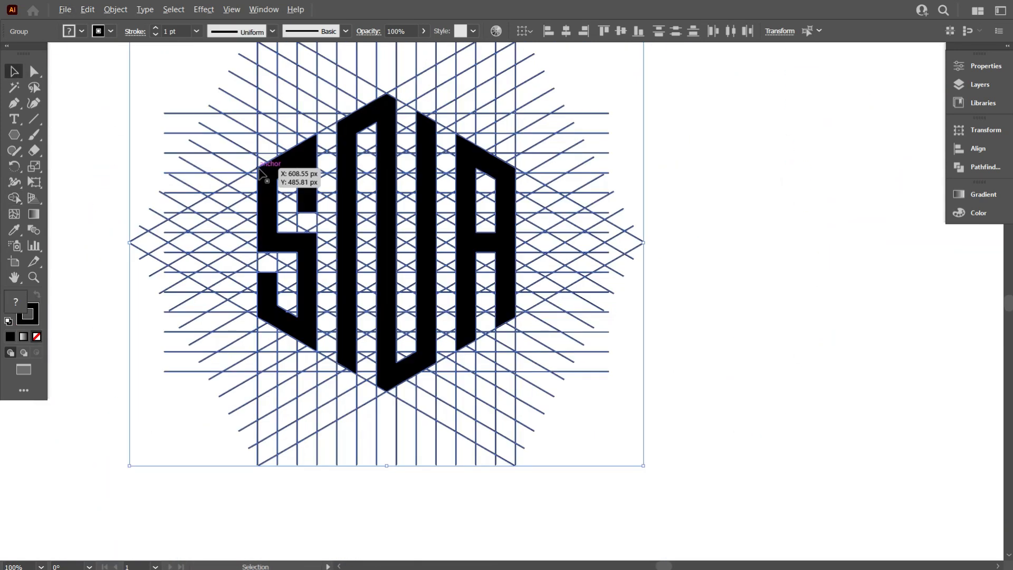
{"action": "left_click", "coordinate": [91, 346]}
{"action": "scroll", "coordinate": [222, 362], "scroll_direction": "left", "scroll_amount": 3}
{"action": "left_click", "coordinate": [542, 386]}
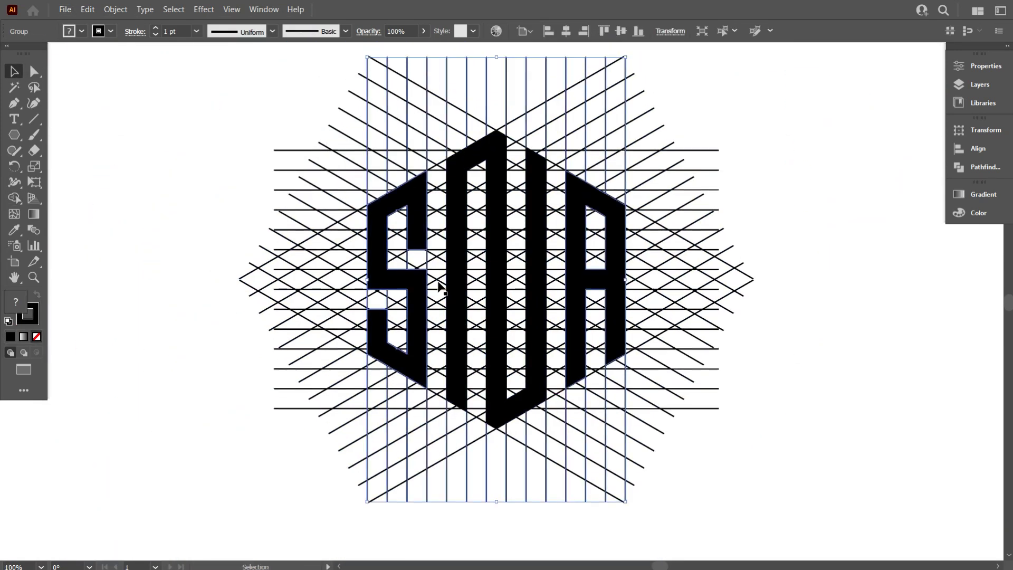
{"action": "scroll", "coordinate": [464, 295], "scroll_direction": "down", "scroll_amount": 1}
{"action": "left_click_drag", "start_coordinate": [426, 302], "coordinate": [117, 387]}
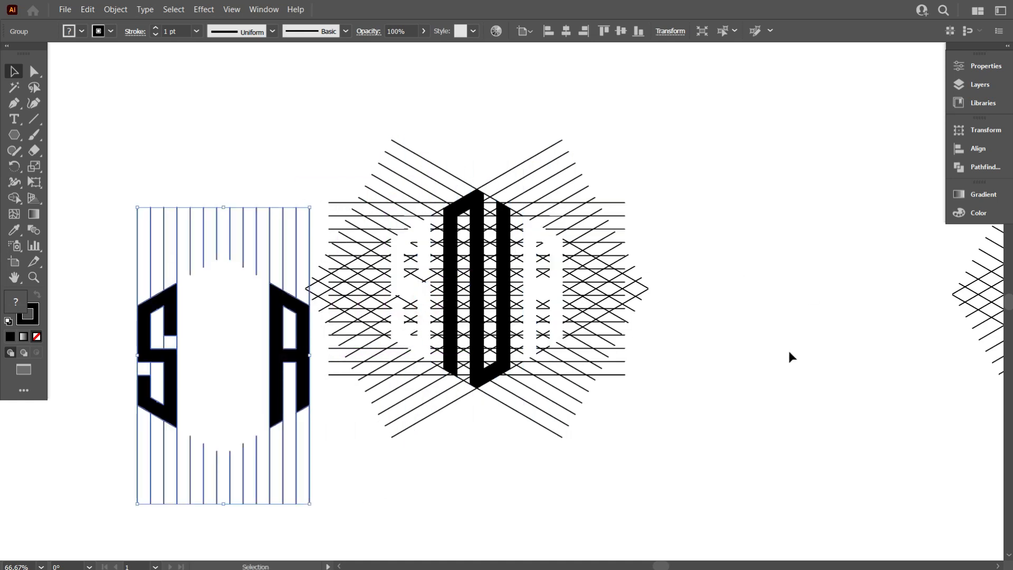
{"action": "key", "text": "ctrl+z"}
{"action": "left_click", "coordinate": [788, 352]}
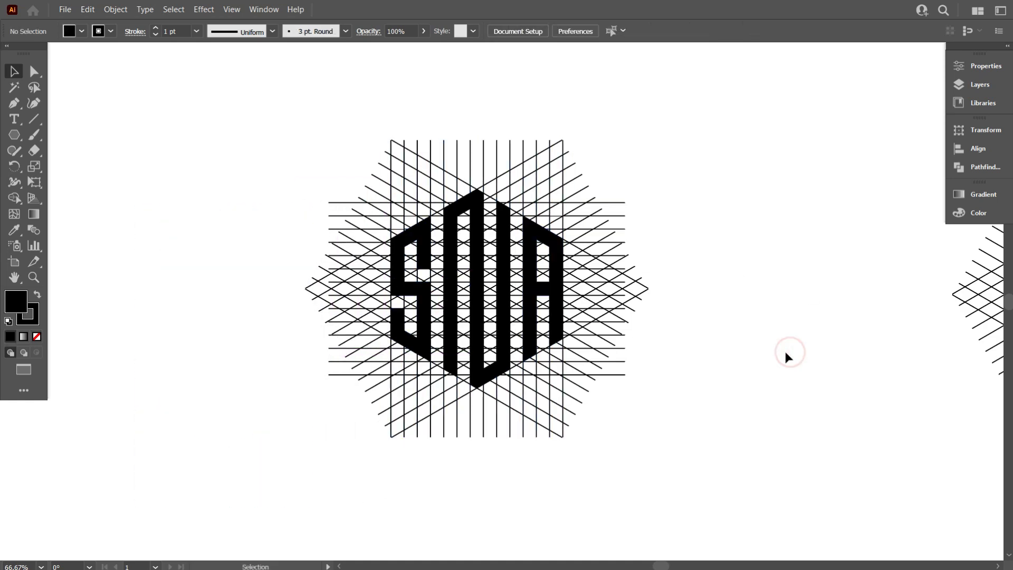
- Ungroup the vertical grid lines from the S and A, and select the S as a separate path
{"action": "left_click", "coordinate": [422, 241]}
{"action": "scroll", "coordinate": [436, 271], "scroll_direction": "up", "scroll_amount": 1}
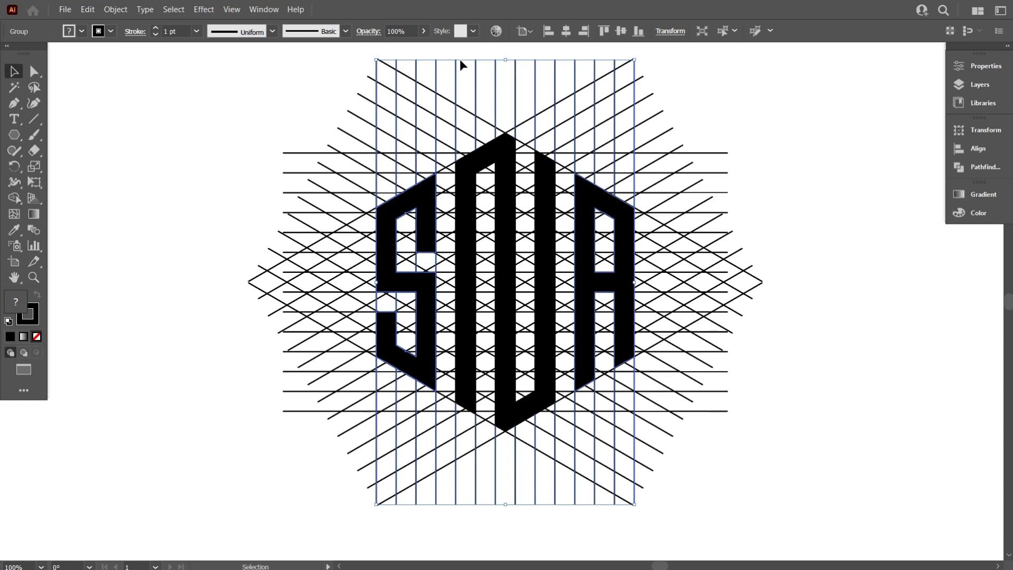
{"action": "right_click", "coordinate": [421, 288]}
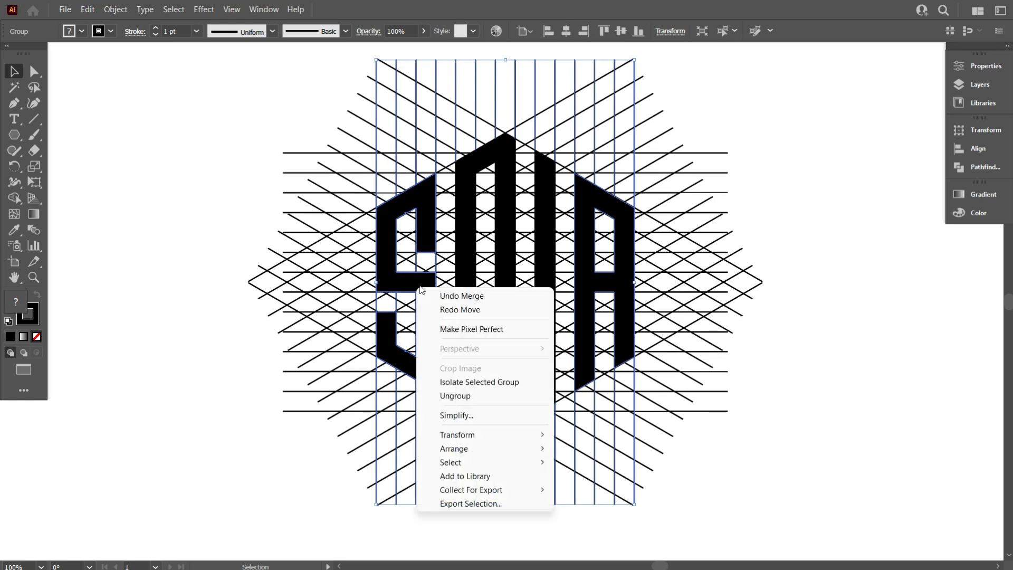
{"action": "left_click", "coordinate": [501, 397]}
{"action": "left_click", "coordinate": [122, 200]}
{"action": "left_click", "coordinate": [382, 252]}
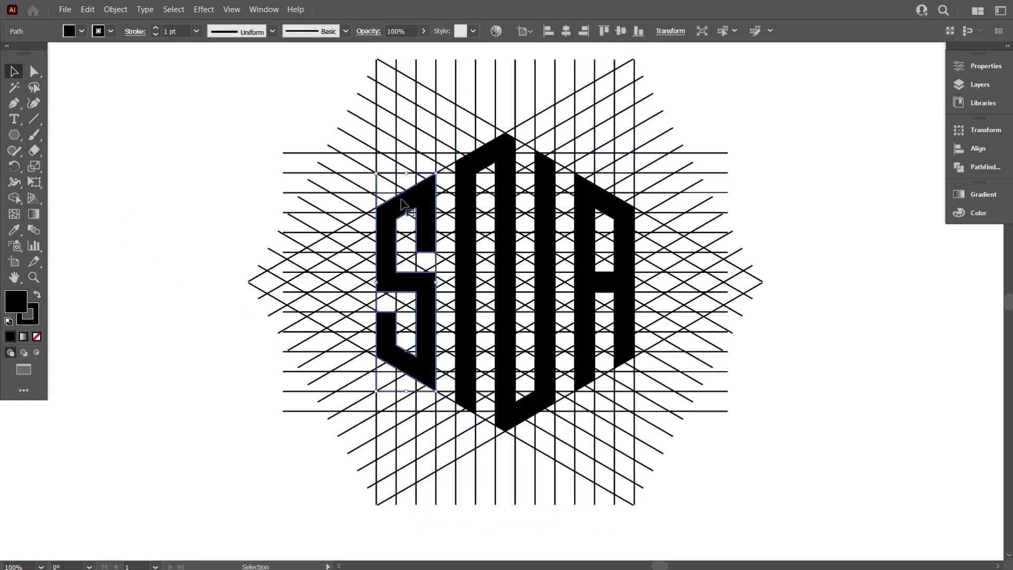
{"action": "scroll", "coordinate": [420, 309], "scroll_direction": "up", "scroll_amount": 1}
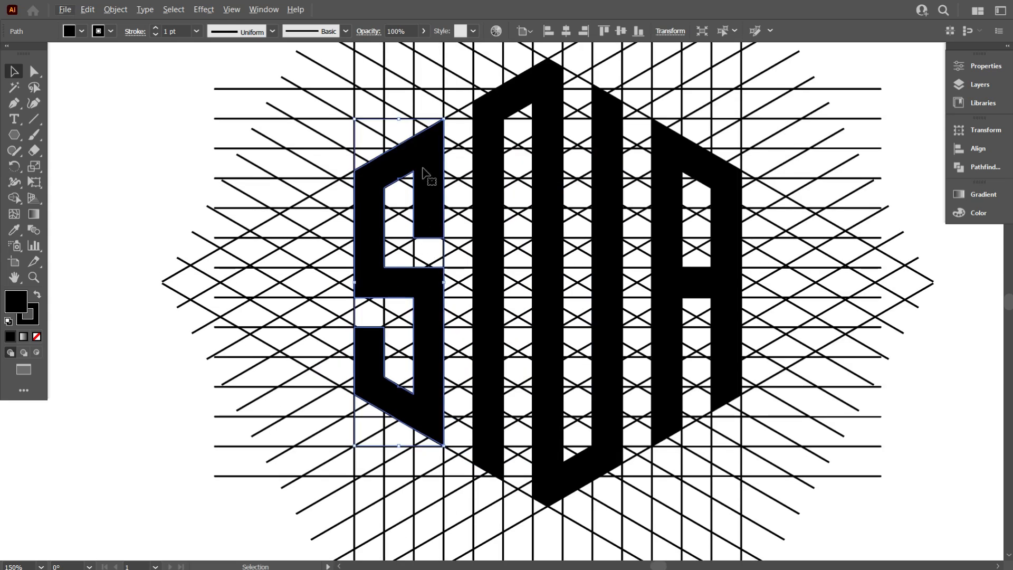
- Select the whole grid with the letters and merge the sliver at the S's upper counter using Shape Builder
{"action": "scroll", "coordinate": [532, 235], "scroll_direction": "down", "scroll_amount": 1}
{"action": "left_click", "coordinate": [247, 212]}
{"action": "scroll", "coordinate": [462, 197], "scroll_direction": "up", "scroll_amount": 3}
{"action": "scroll", "coordinate": [424, 199], "scroll_direction": "down", "scroll_amount": 2}
{"action": "left_click_drag", "start_coordinate": [209, 129], "coordinate": [512, 302]}
{"action": "scroll", "coordinate": [512, 302], "scroll_direction": "down", "scroll_amount": 1}
{"action": "left_click", "coordinate": [14, 198]}
{"action": "scroll", "coordinate": [407, 179], "scroll_direction": "up", "scroll_amount": 6}
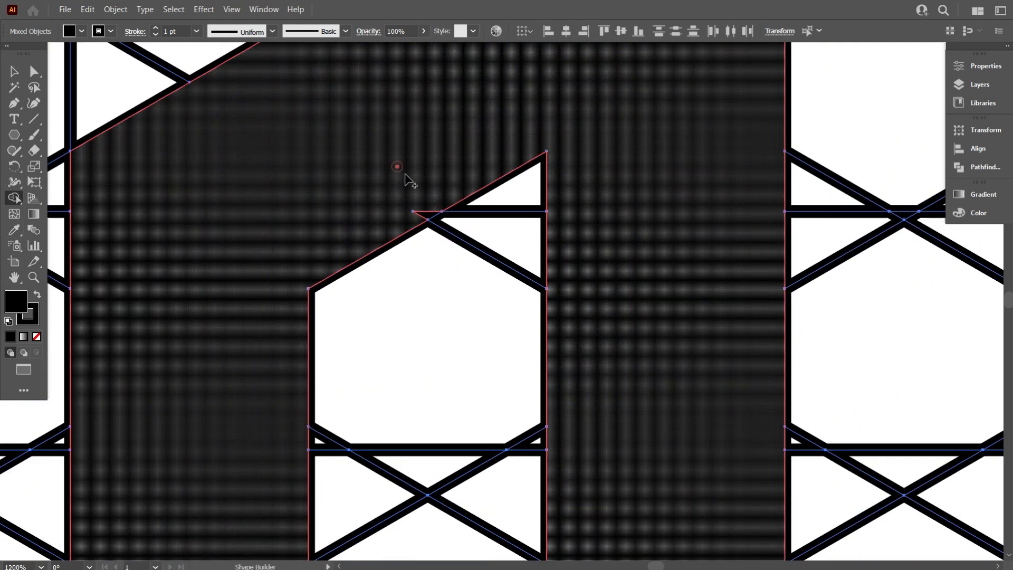
{"action": "scroll", "coordinate": [406, 180], "scroll_direction": "down", "scroll_amount": 7}
- Merge the sliver at the S's lower counter into the letter and deselect the artwork
{"action": "scroll", "coordinate": [454, 319], "scroll_direction": "up", "scroll_amount": 2}
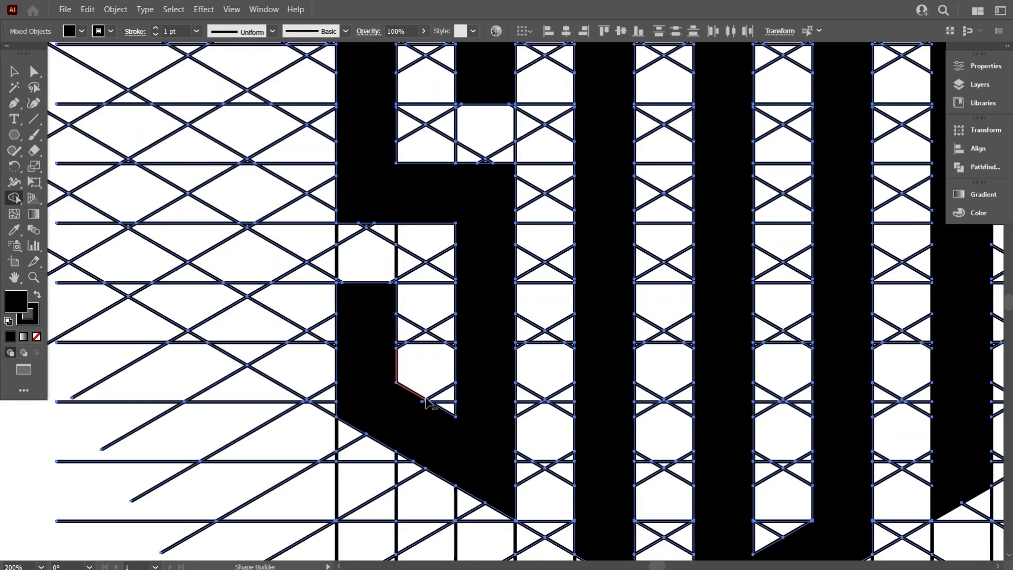
{"action": "scroll", "coordinate": [417, 393], "scroll_direction": "up", "scroll_amount": 4}
{"action": "scroll", "coordinate": [409, 339], "scroll_direction": "down", "scroll_amount": 6}
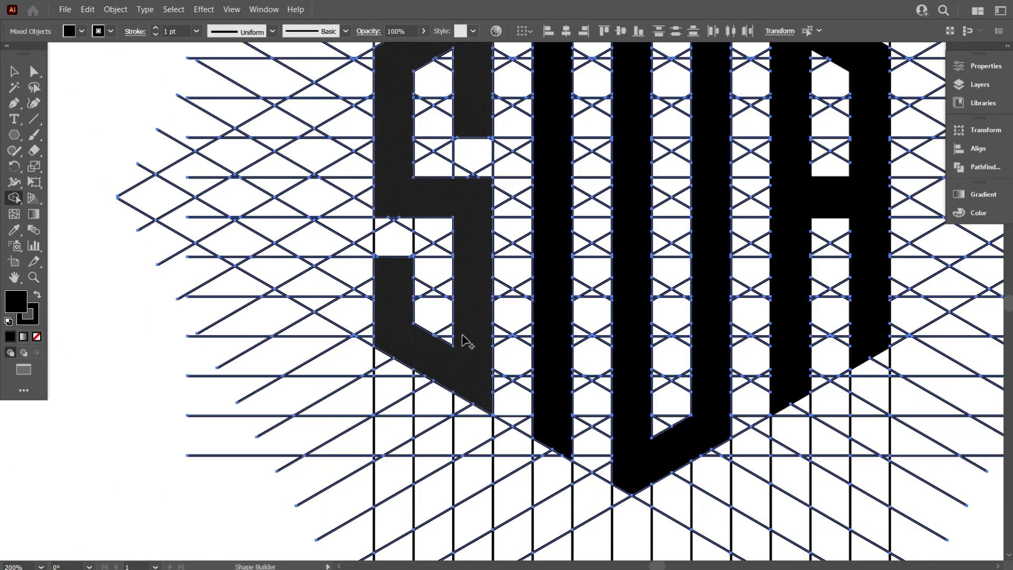
{"action": "scroll", "coordinate": [468, 342], "scroll_direction": "down", "scroll_amount": 2}
{"action": "key", "text": "v"}
{"action": "left_click", "coordinate": [217, 260]}
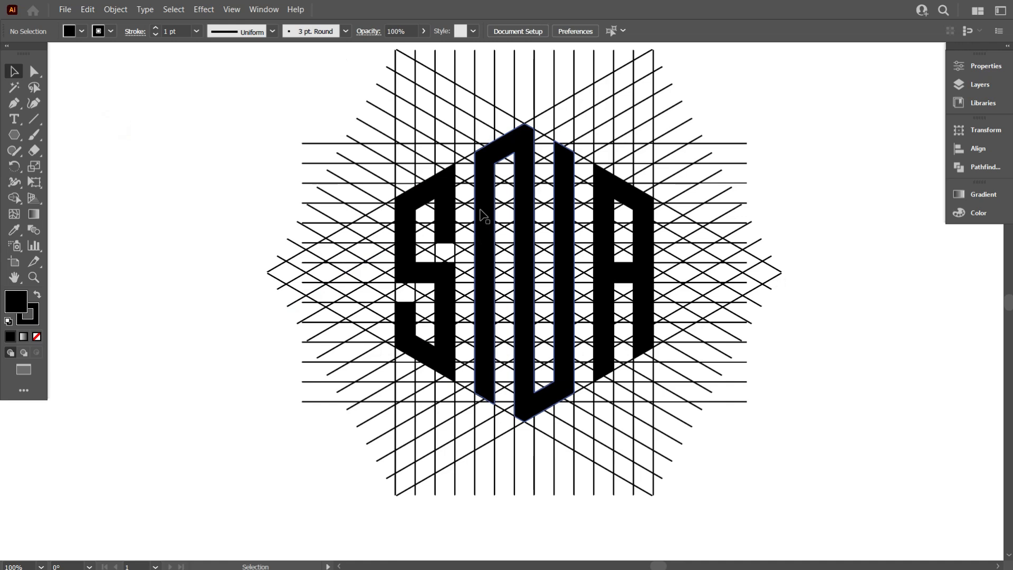
- Ungroup the horizontal grid lines from the N, and select the N as a separate path
{"action": "left_click", "coordinate": [468, 223]}
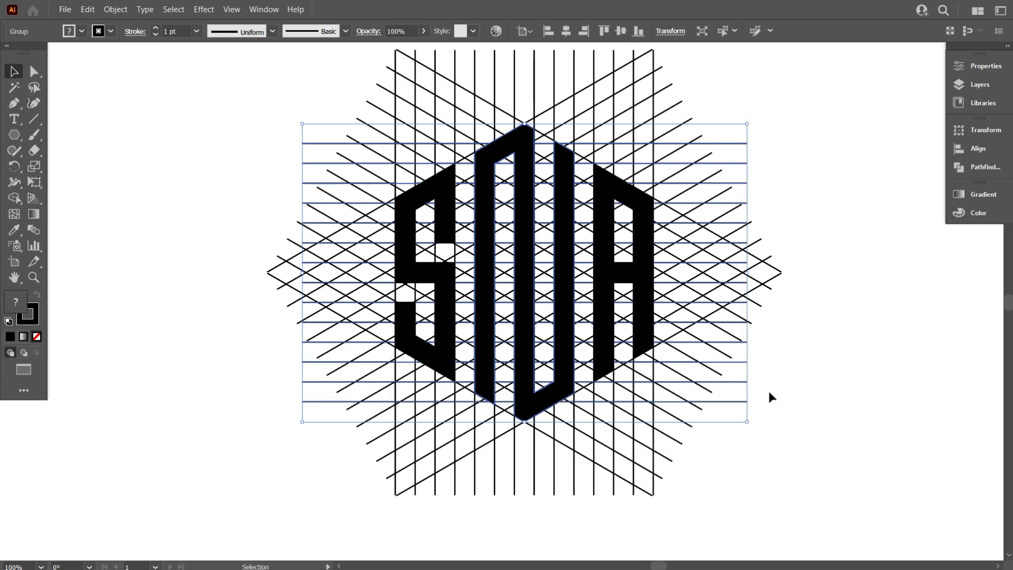
{"action": "right_click", "coordinate": [518, 248]}
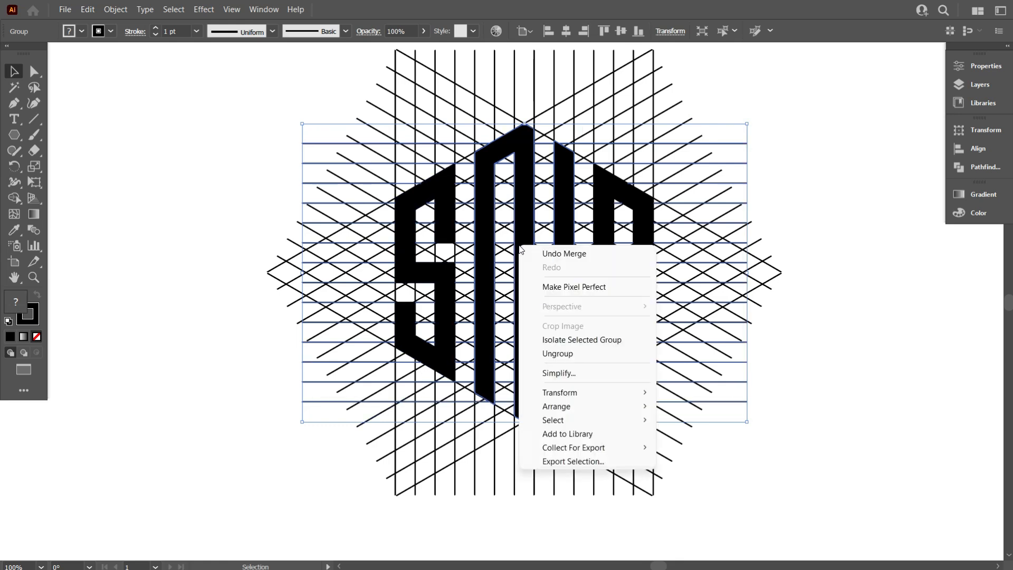
{"action": "left_click", "coordinate": [579, 354]}
{"action": "left_click", "coordinate": [857, 343]}
{"action": "left_click", "coordinate": [532, 224]}
{"action": "scroll", "coordinate": [552, 338], "scroll_direction": "up", "scroll_amount": 1}
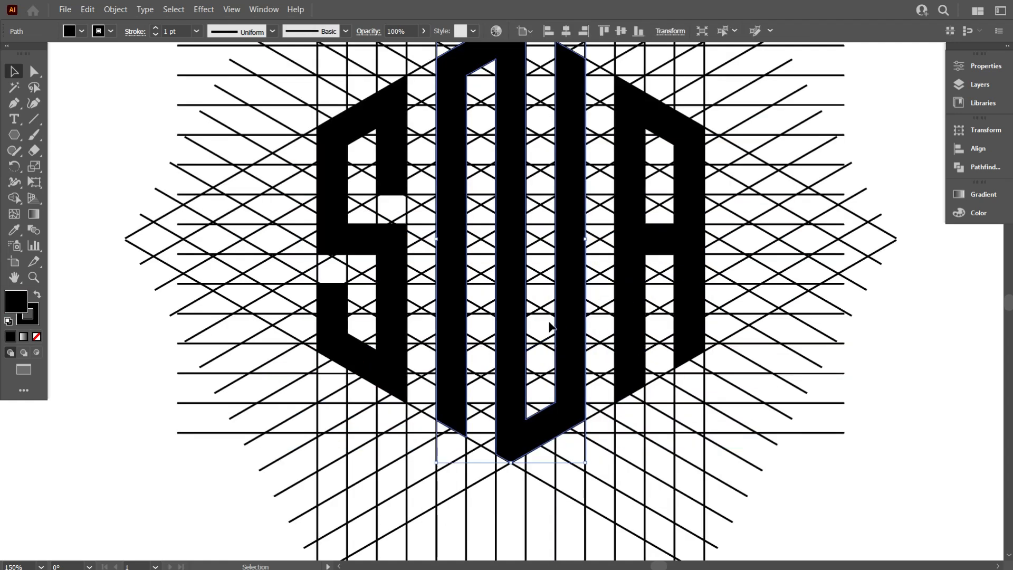
{"action": "scroll", "coordinate": [549, 322], "scroll_direction": "up", "scroll_amount": 2}
{"action": "scroll", "coordinate": [442, 113], "scroll_direction": "up", "scroll_amount": 2}
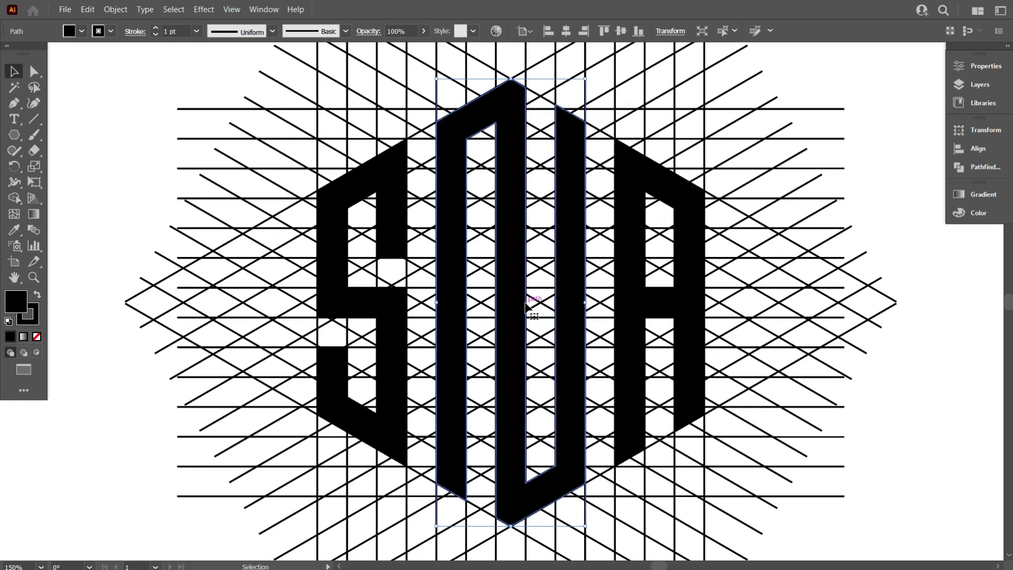
{"action": "scroll", "coordinate": [525, 302], "scroll_direction": "down", "scroll_amount": 2}
- Select the S, N and A together and move them off the grid into the empty space beside it
{"action": "left_click", "coordinate": [737, 369]}
{"action": "scroll", "coordinate": [612, 362], "scroll_direction": "up", "scroll_amount": 1}
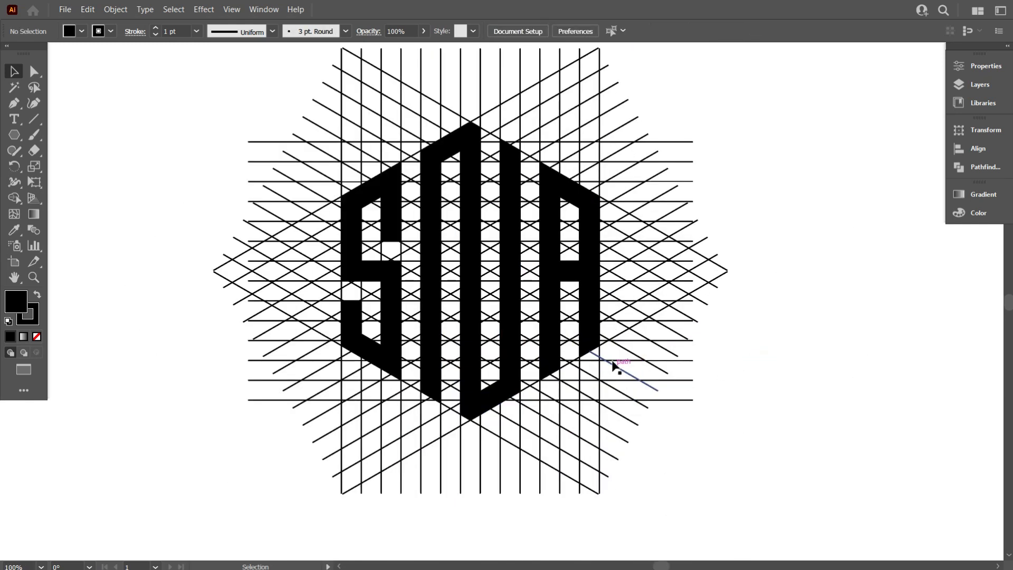
{"action": "left_click", "coordinate": [588, 286]}
{"action": "left_click", "coordinate": [743, 318]}
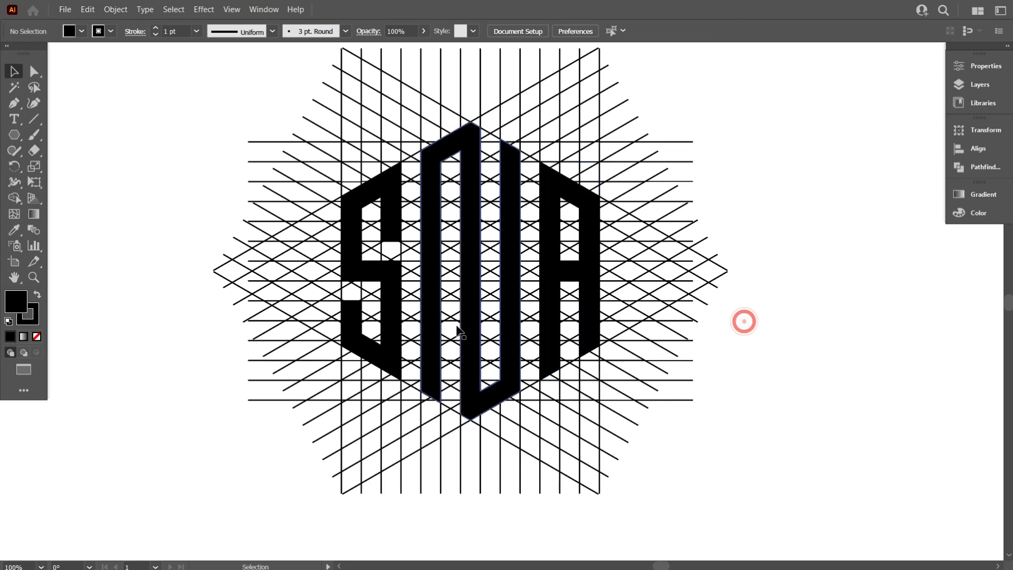
{"action": "left_click", "coordinate": [387, 285], "text": "shift"}
{"action": "left_click", "coordinate": [423, 283], "text": "shift"}
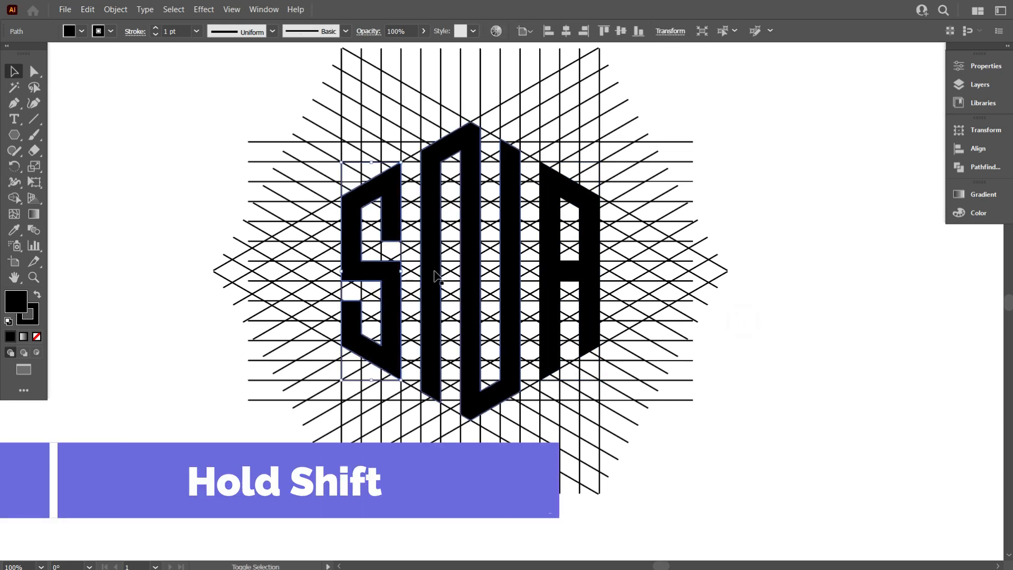
{"action": "left_click", "coordinate": [550, 296], "text": "shift"}
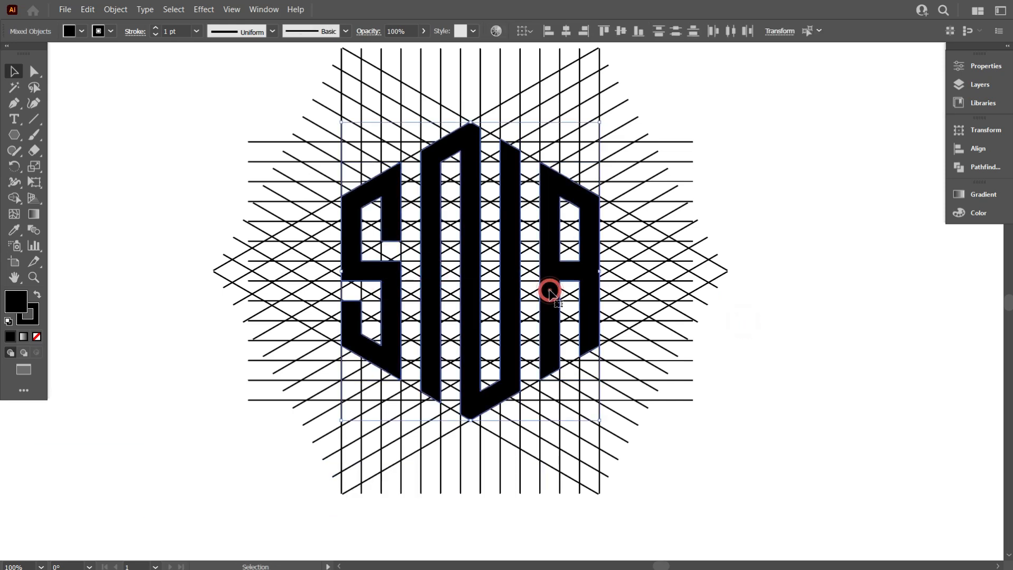
{"action": "scroll", "coordinate": [551, 296], "scroll_direction": "down", "scroll_amount": 1}
{"action": "left_click_drag", "start_coordinate": [554, 303], "coordinate": [884, 409]}
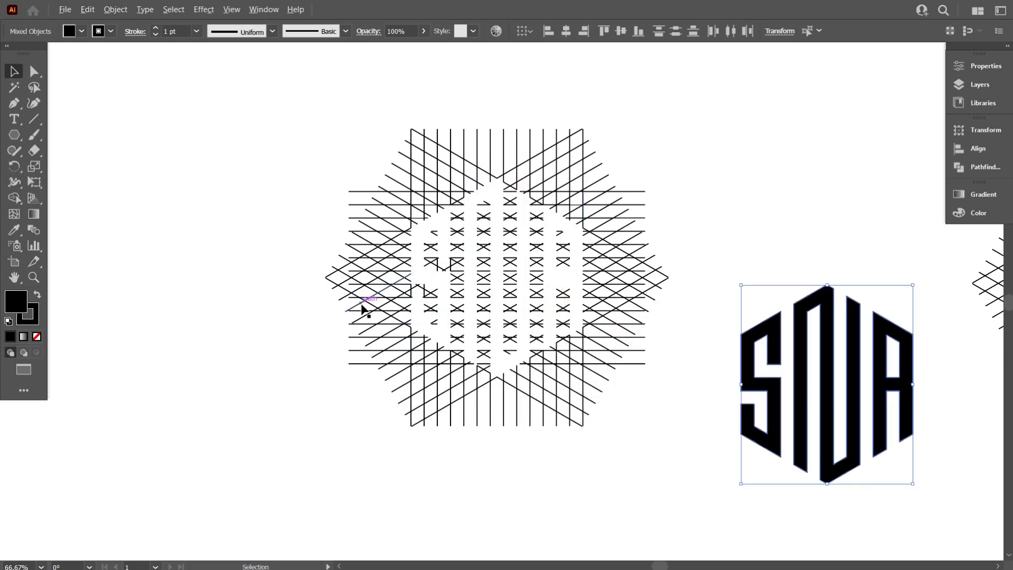
- Select all the leftover lines of the cut-up grid and delete them
{"action": "scroll", "coordinate": [364, 308], "scroll_direction": "down", "scroll_amount": 1}
{"action": "left_click", "coordinate": [279, 138]}
{"action": "left_click_drag", "start_coordinate": [561, 366], "coordinate": [571, 386]}
{"action": "key", "text": "Delete"}
- Move the SNA monogram to the empty area where the deleted grid was
{"action": "left_click_drag", "start_coordinate": [611, 242], "coordinate": [436, 308]}
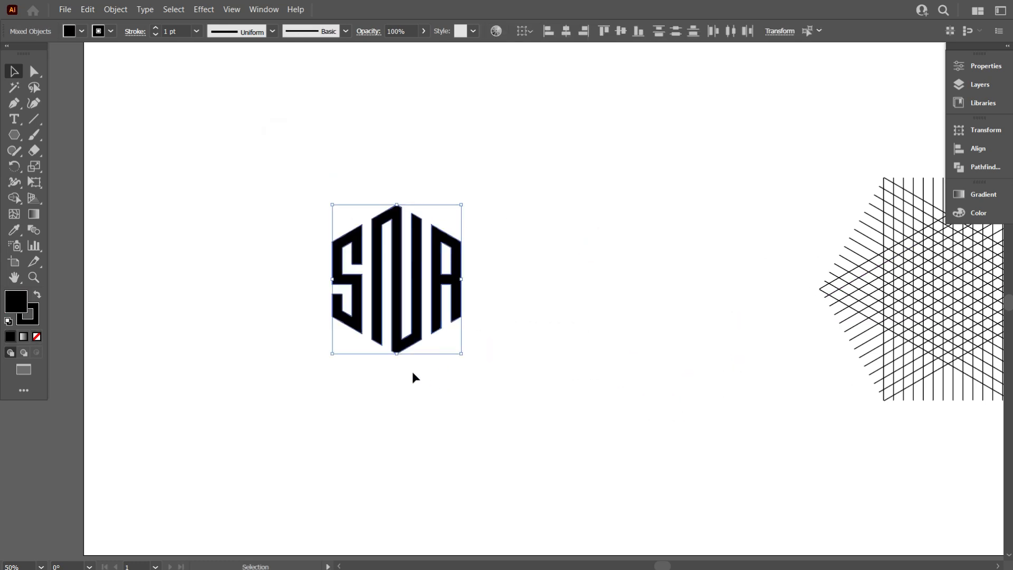
{"action": "scroll", "coordinate": [399, 373], "scroll_direction": "up", "scroll_amount": 2}
{"action": "scroll", "coordinate": [399, 371], "scroll_direction": "up", "scroll_amount": 2}
{"action": "left_click_drag", "start_coordinate": [464, 419], "coordinate": [504, 467]}
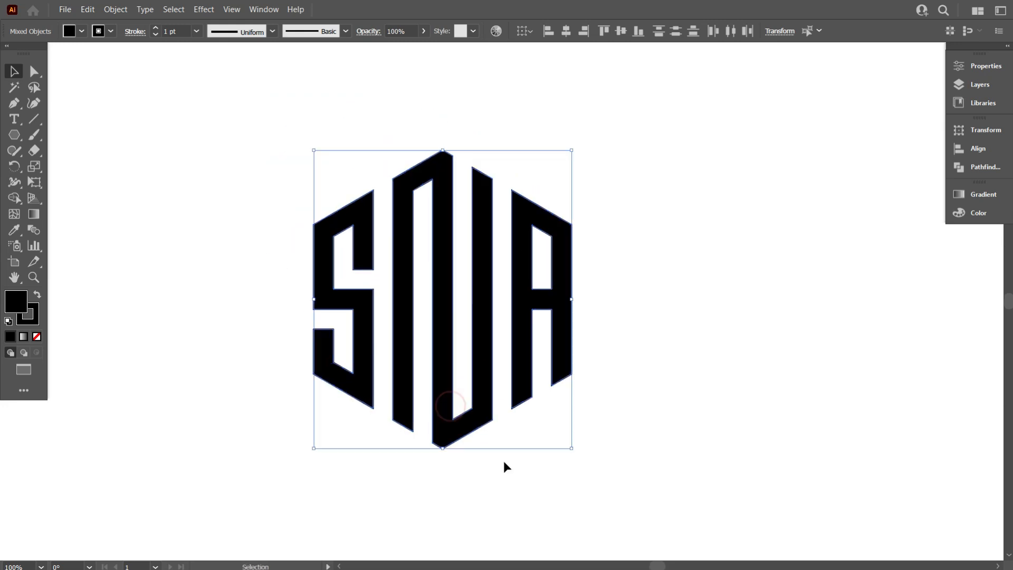
- Thicken the S, N and A of the hexagonal monogram by setting their outline stroke to 5 pt
{"action": "left_click", "coordinate": [601, 445]}
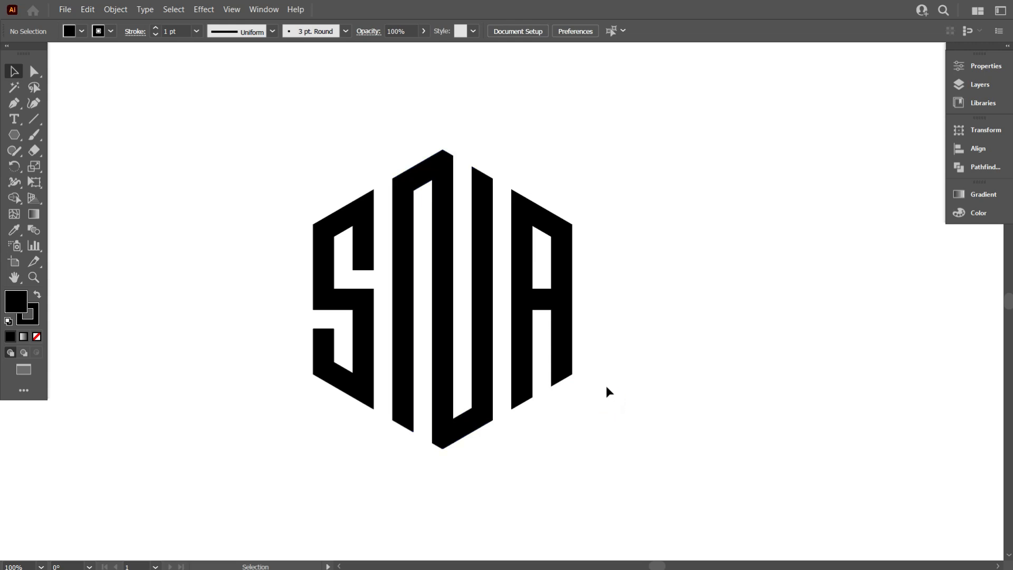
{"action": "left_click_drag", "start_coordinate": [252, 156], "coordinate": [618, 465]}
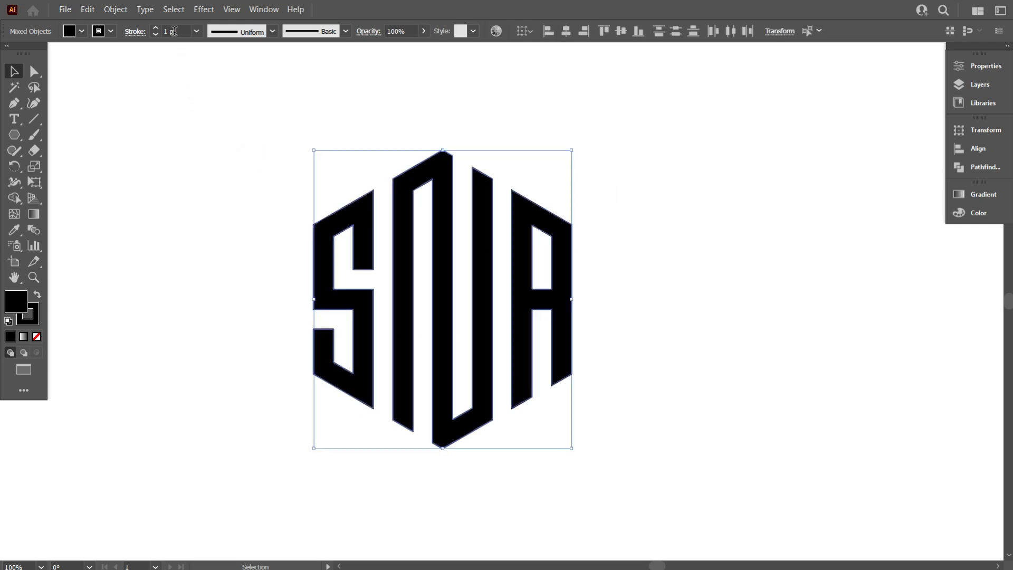
{"action": "scroll", "coordinate": [174, 31], "scroll_direction": "up", "scroll_amount": 4}
{"action": "left_click", "coordinate": [188, 90]}
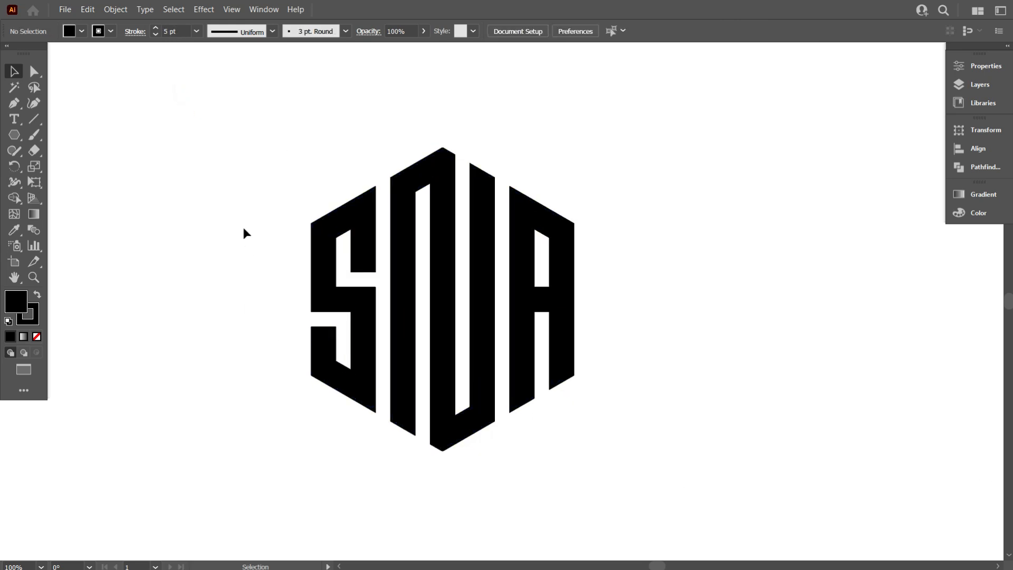
- Expand the appearance and the fill and stroke of the three monogram letters into plain filled shapes
{"action": "left_click_drag", "start_coordinate": [190, 152], "coordinate": [607, 418]}
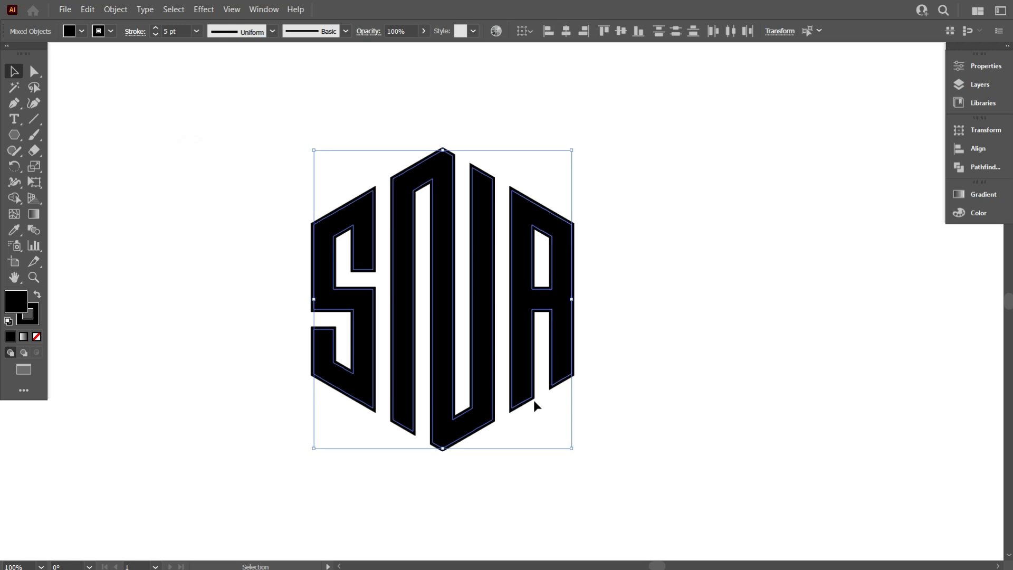
{"action": "left_click", "coordinate": [115, 10]}
{"action": "left_click", "coordinate": [163, 173]}
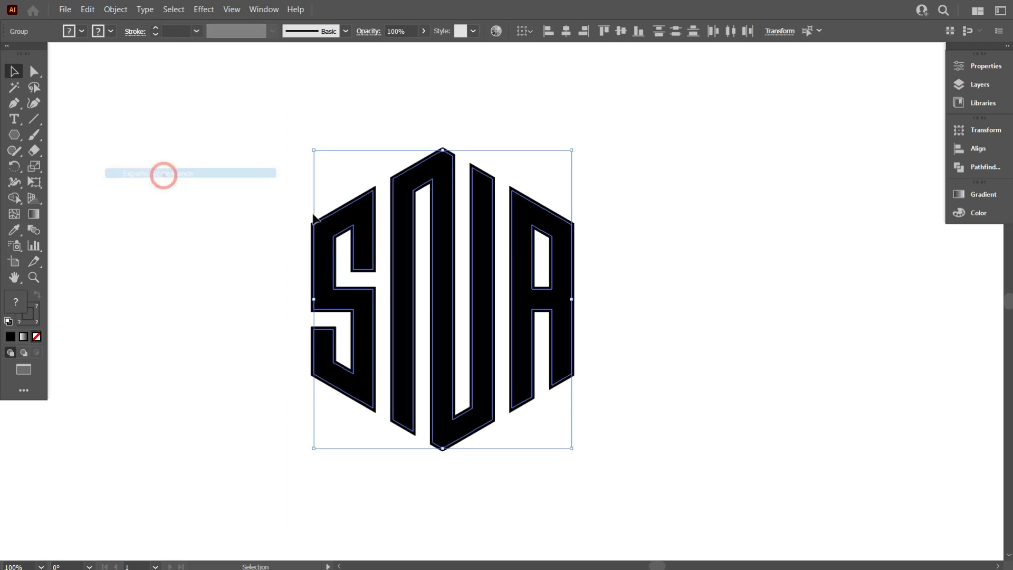
{"action": "left_click", "coordinate": [115, 9]}
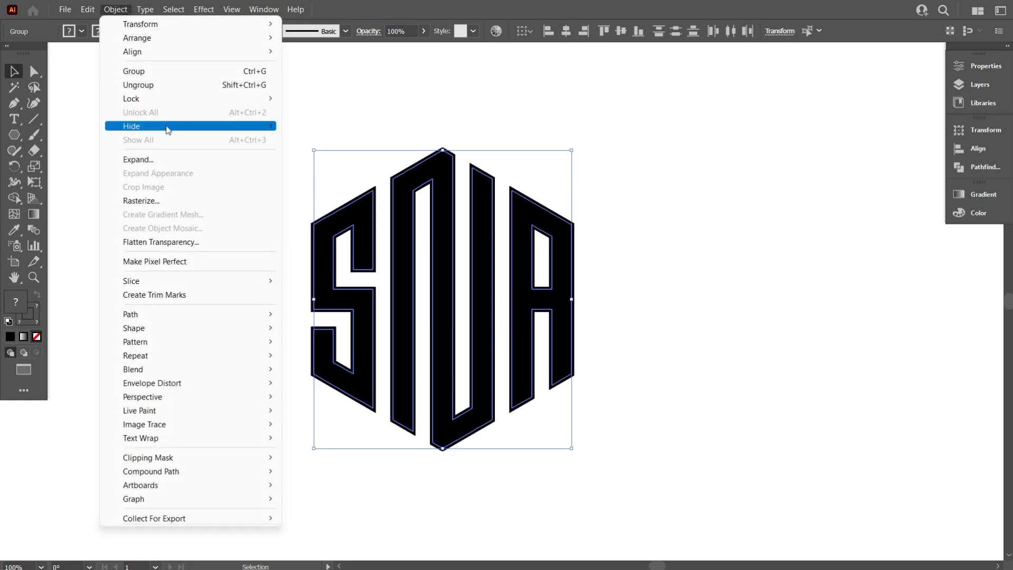
{"action": "left_click", "coordinate": [178, 159]}
{"action": "left_click", "coordinate": [475, 352]}
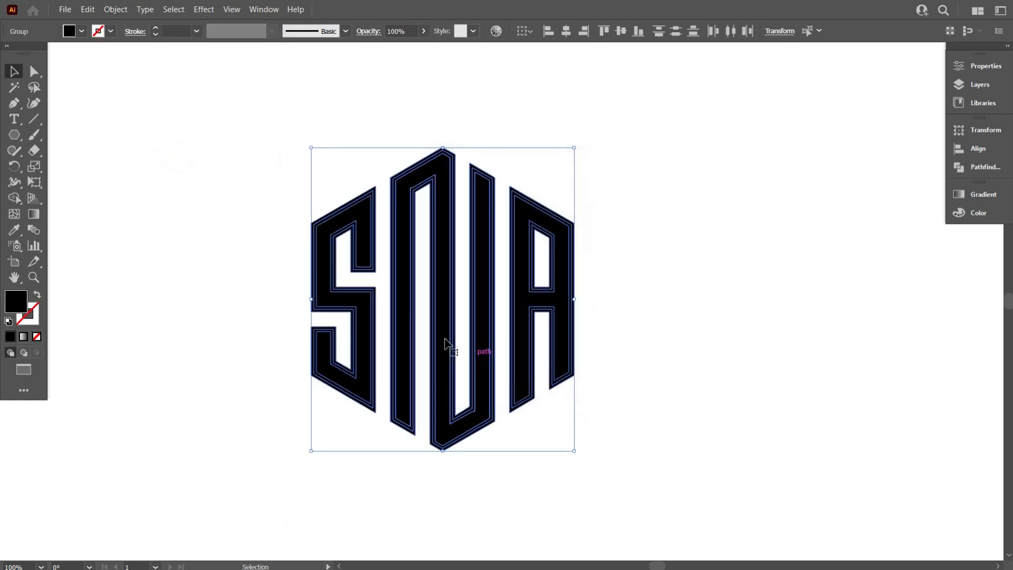
- Unite the expanded pieces of the SNA monogram with Pathfinder so each letter is a single shape
{"action": "left_click", "coordinate": [984, 177]}
{"action": "left_click", "coordinate": [804, 161]}
{"action": "left_click", "coordinate": [653, 192]}
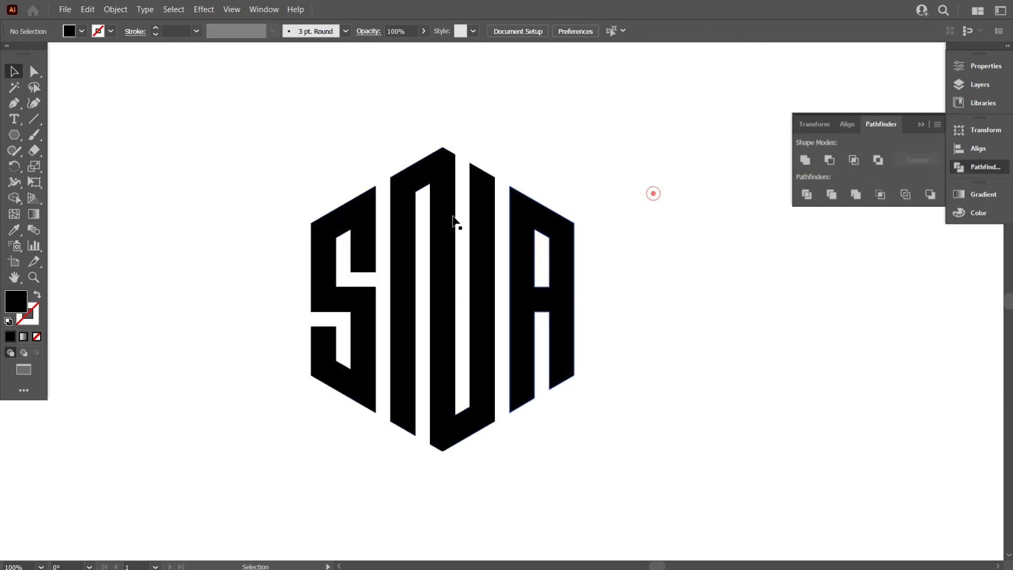
{"action": "left_click", "coordinate": [920, 124]}
- Place a fresh isometric line grid beside the finished SNA monogram and deselect it
{"action": "scroll", "coordinate": [544, 211], "scroll_direction": "down", "scroll_amount": 3}
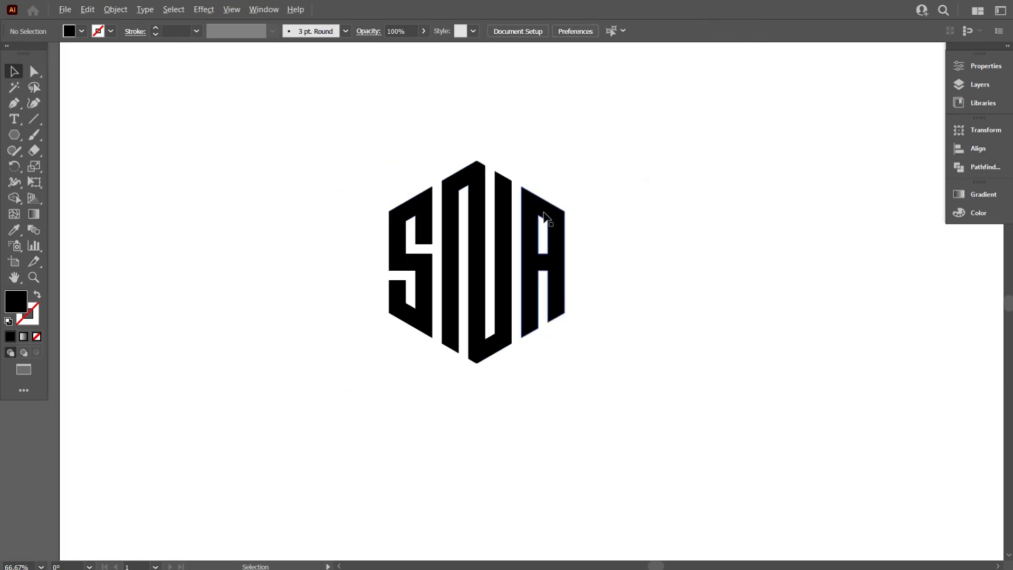
{"action": "left_click_drag", "start_coordinate": [731, 309], "coordinate": [553, 330]}
{"action": "left_click_drag", "start_coordinate": [569, 168], "coordinate": [493, 274]}
{"action": "key", "text": "ctrl+equal"}
{"action": "key", "text": "ctrl+equal"}
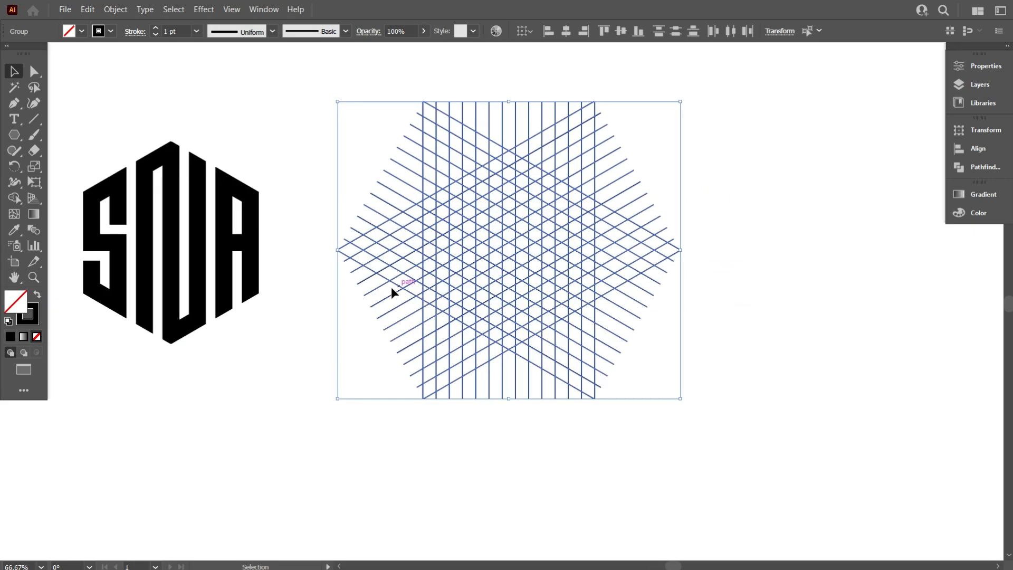
{"action": "left_click", "coordinate": [307, 305]}
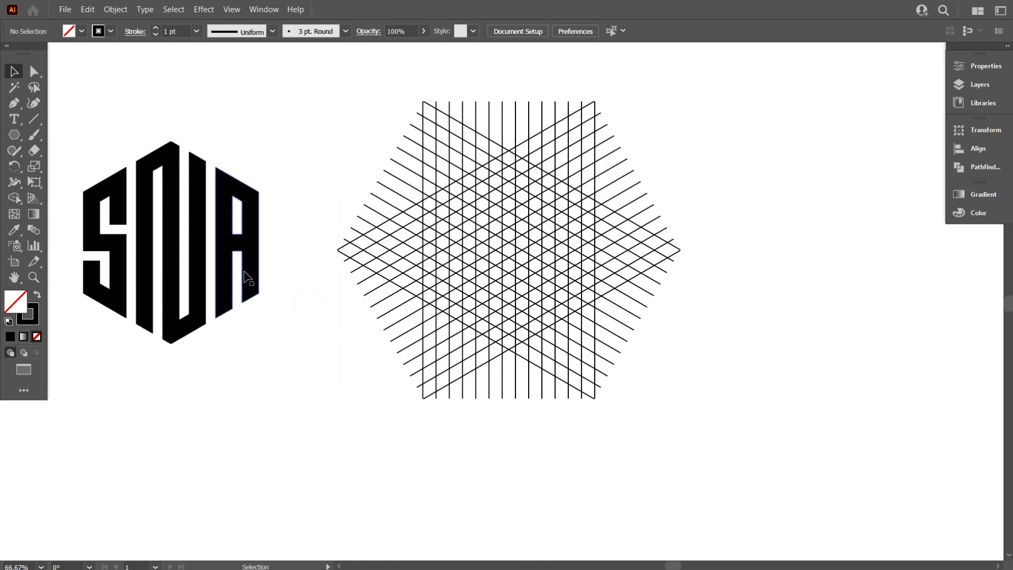
- Move the SNA monogram closer to the isometric grid and deselect it
{"action": "left_click_drag", "start_coordinate": [83, 130], "coordinate": [246, 248]}
{"action": "left_click", "coordinate": [322, 365]}
{"action": "scroll", "coordinate": [332, 334], "scroll_direction": "up", "scroll_amount": 1}
{"action": "scroll", "coordinate": [327, 346], "scroll_direction": "up", "scroll_amount": 1}
{"action": "left_click_drag", "start_coordinate": [332, 353], "coordinate": [369, 383]}
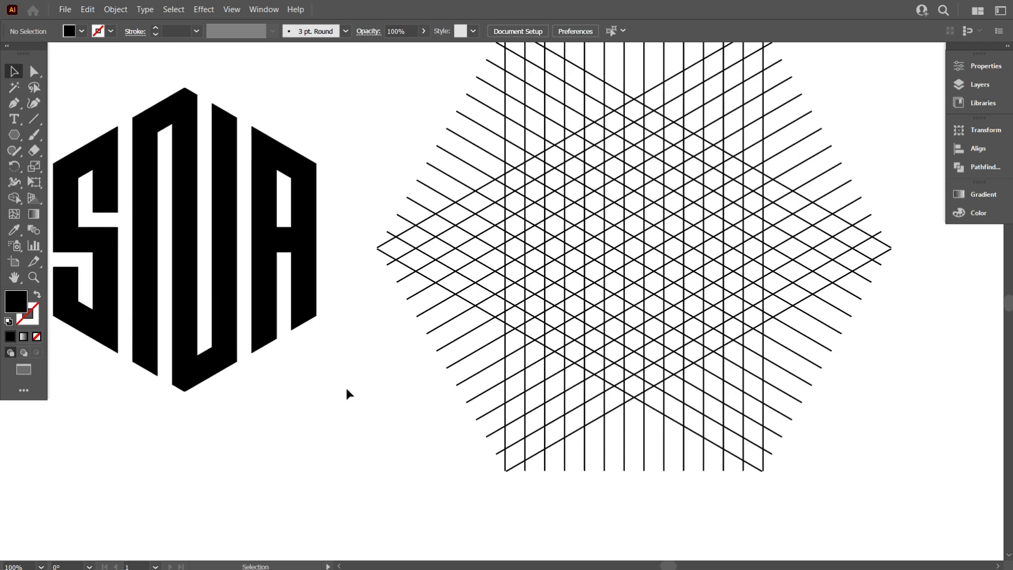
{"action": "scroll", "coordinate": [348, 382], "scroll_direction": "up", "scroll_amount": 2}
{"action": "scroll", "coordinate": [358, 372], "scroll_direction": "down", "scroll_amount": 1}
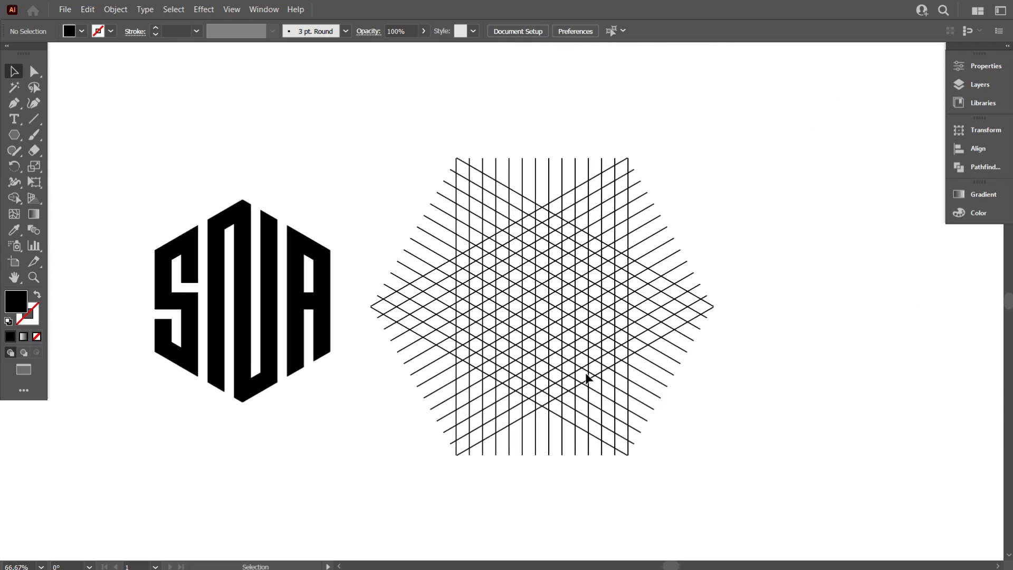
{"action": "scroll", "coordinate": [716, 297], "scroll_direction": "down", "scroll_amount": 1}
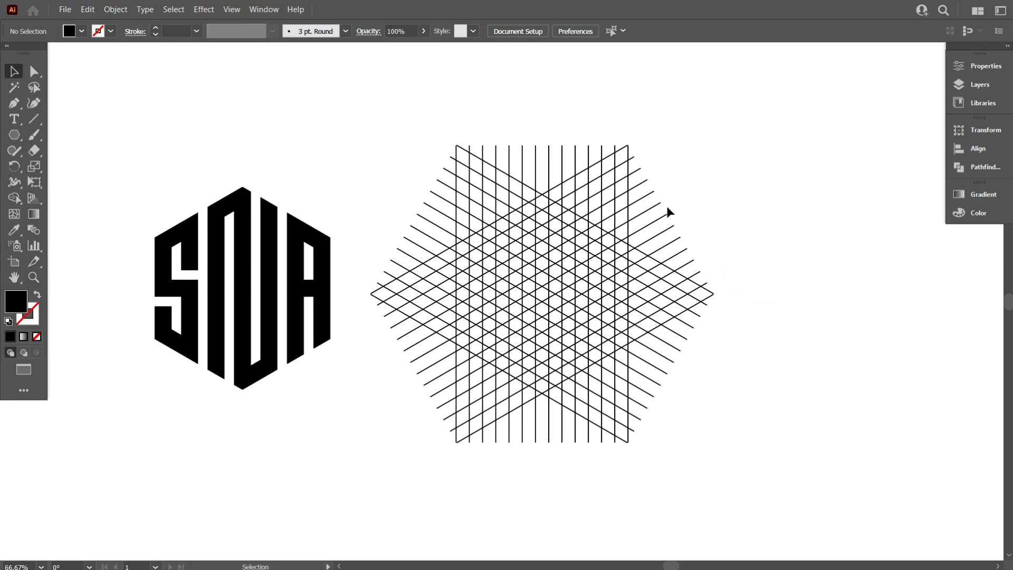
- Add horizontal lines to the grid from a copy of the vertical line group rotated 90°, and select the whole grid
{"action": "left_click", "coordinate": [539, 125]}
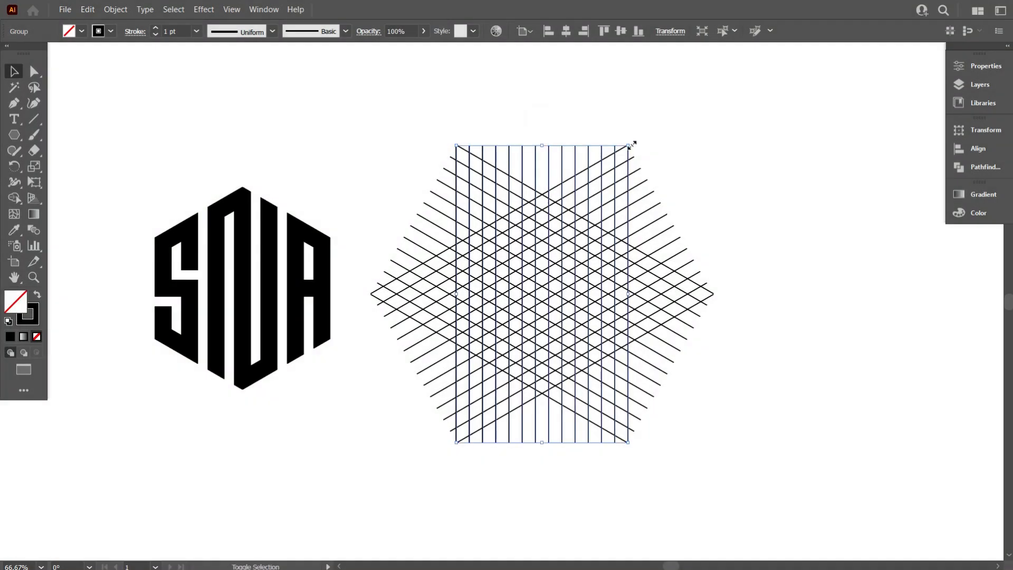
{"action": "left_click_drag", "start_coordinate": [631, 144], "coordinate": [695, 442]}
{"action": "left_click", "coordinate": [711, 385]}
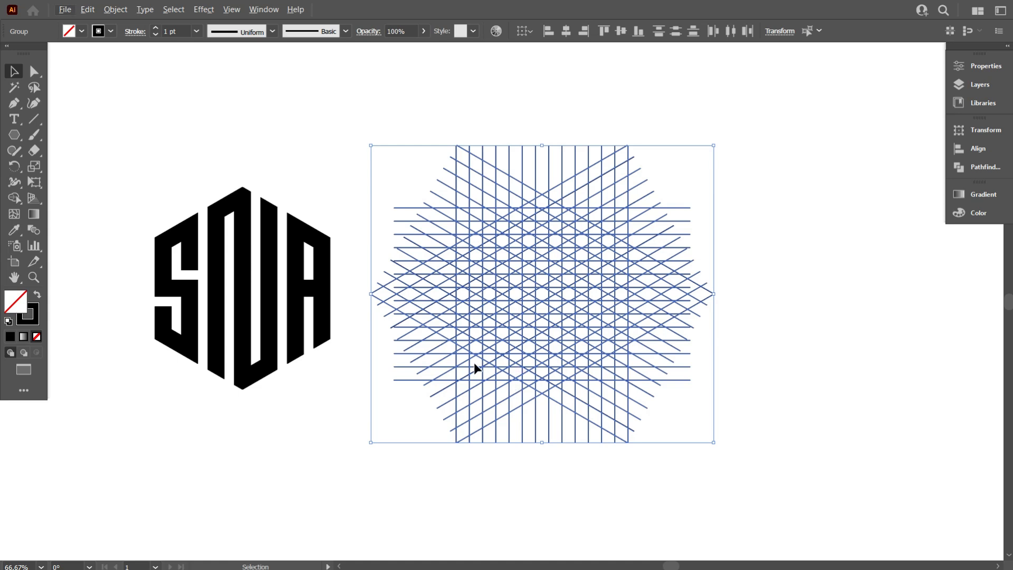
- Start Shape Builder on the selected grid with a black fill and no stroke
{"action": "scroll", "coordinate": [474, 363], "scroll_direction": "up", "scroll_amount": 1}
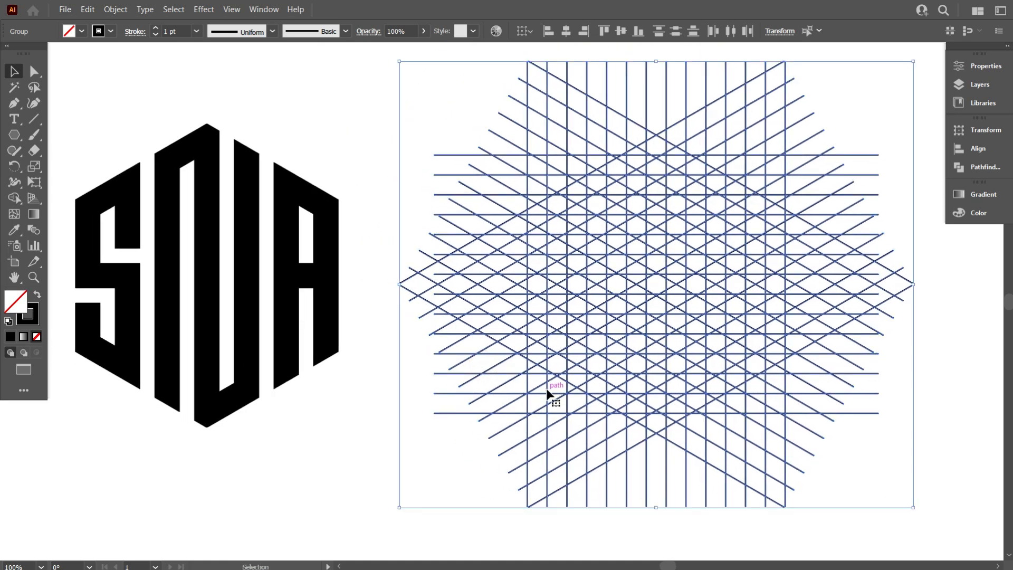
{"action": "left_click", "coordinate": [18, 195]}
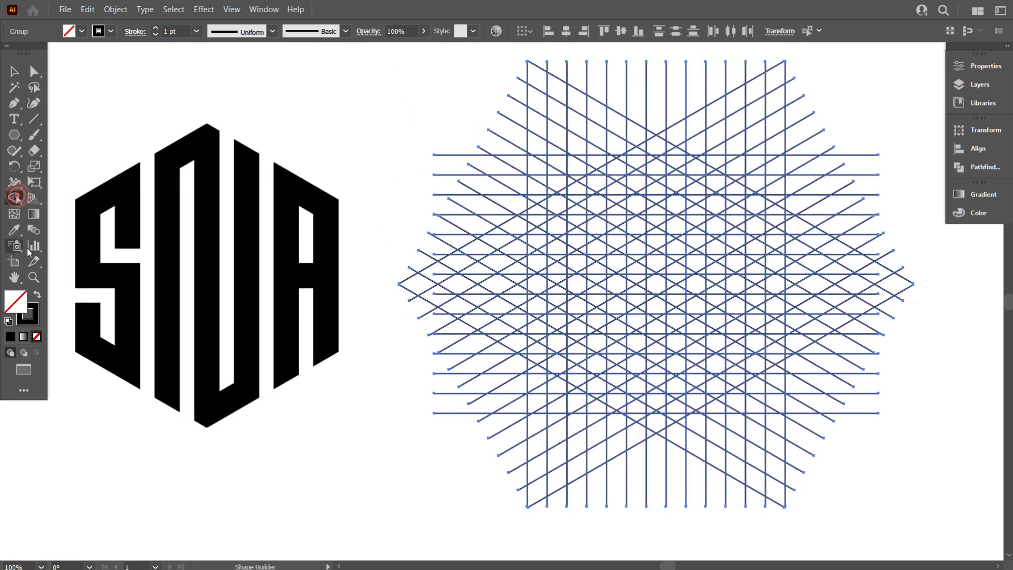
{"action": "left_click", "coordinate": [38, 296]}
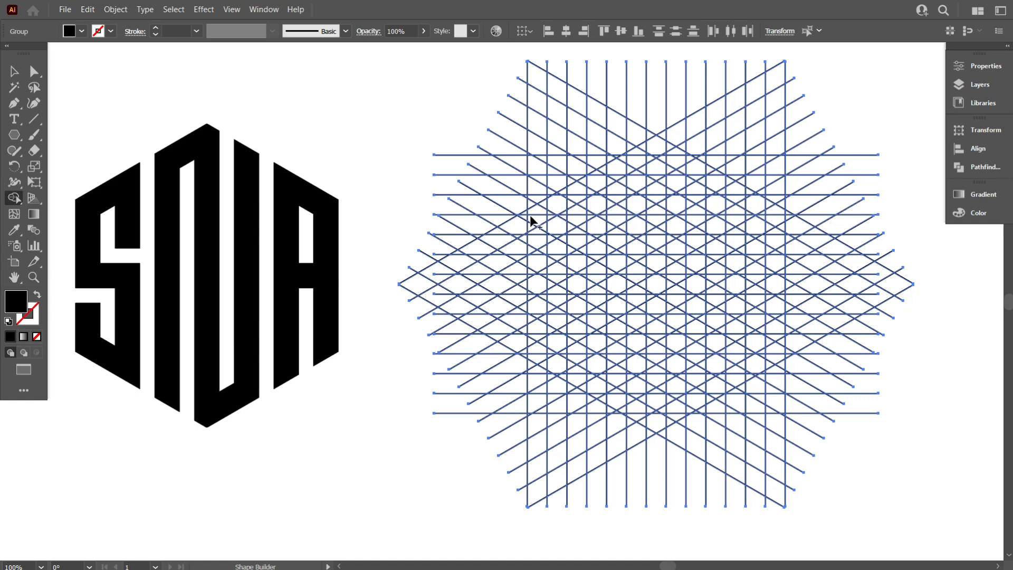
- Try to merge grid cells into a shield-shaped frame with a flat top and pointed base, and undo it
{"action": "mouse_move", "coordinate": [538, 202]}
{"action": "left_mouse_down"}
{"action": "mouse_move", "coordinate": [530, 239]}
{"action": "mouse_move", "coordinate": [542, 342]}
{"action": "left_mouse_up"}
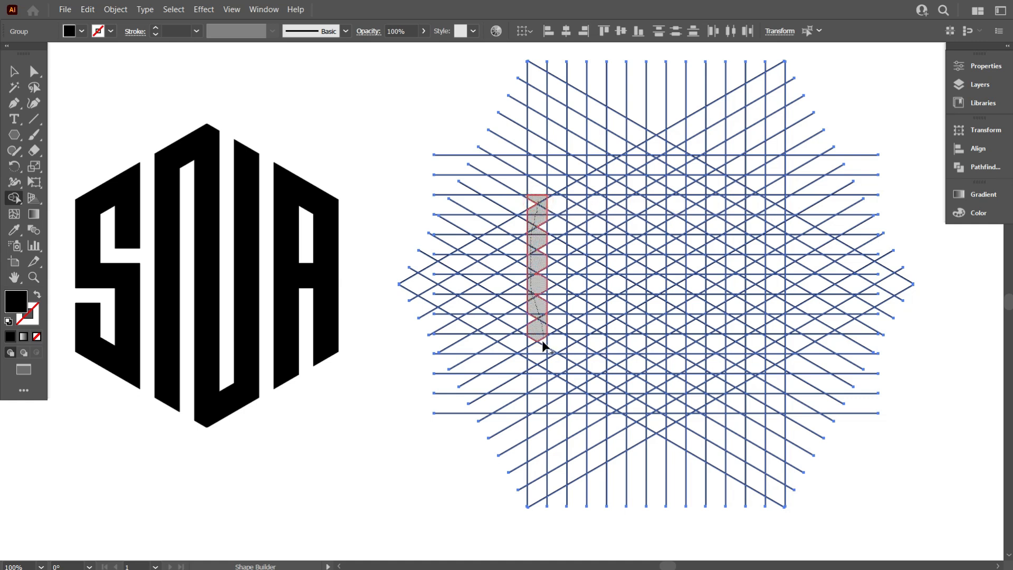
{"action": "left_click_drag", "start_coordinate": [656, 417], "coordinate": [732, 392]}
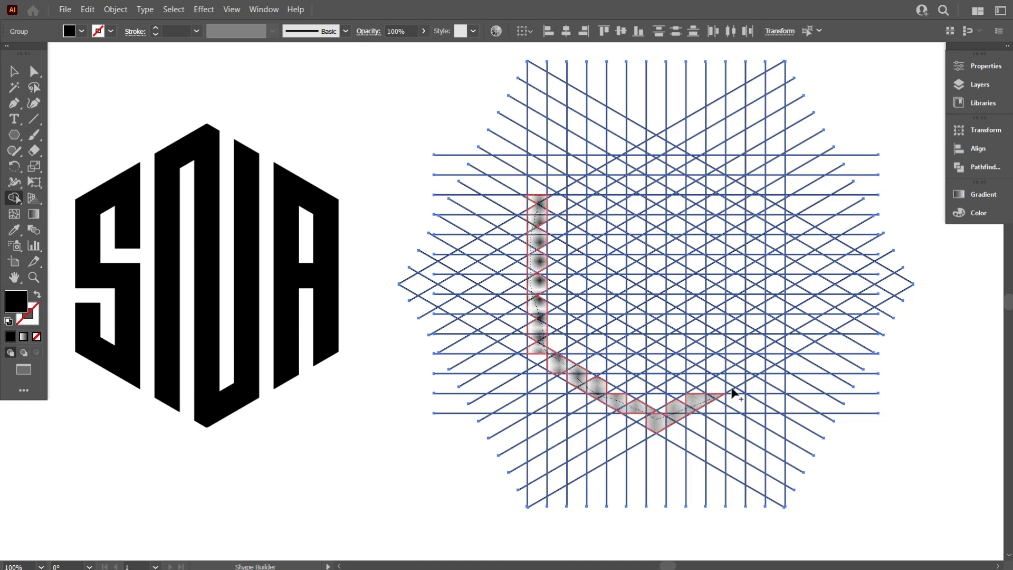
{"action": "left_click_drag", "start_coordinate": [731, 207], "coordinate": [537, 207]}
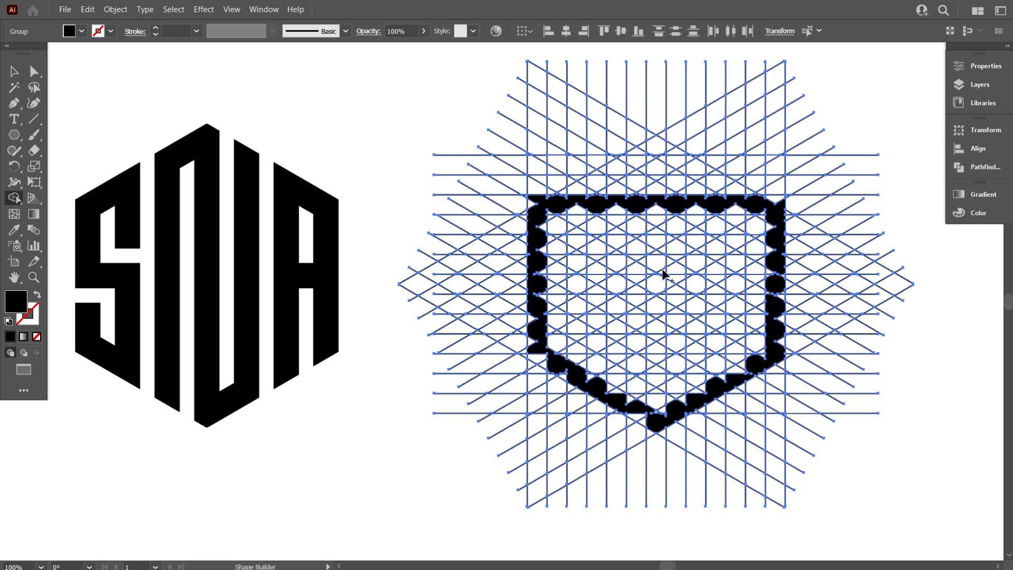
{"action": "key", "text": "ctrl+z"}
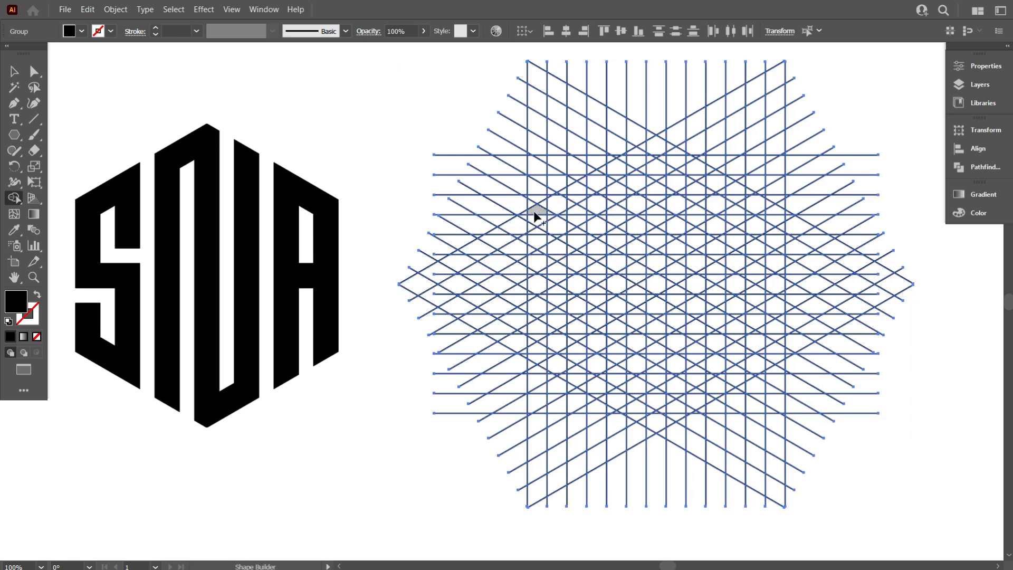
- Merge grid cells into a rough S with an upper-left stem, middle bar, lower-right stem and slanted base
{"action": "scroll", "coordinate": [536, 213], "scroll_direction": "up", "scroll_amount": 1}
{"action": "scroll", "coordinate": [544, 264], "scroll_direction": "up", "scroll_amount": 1}
{"action": "left_click_drag", "start_coordinate": [564, 273], "coordinate": [409, 260]}
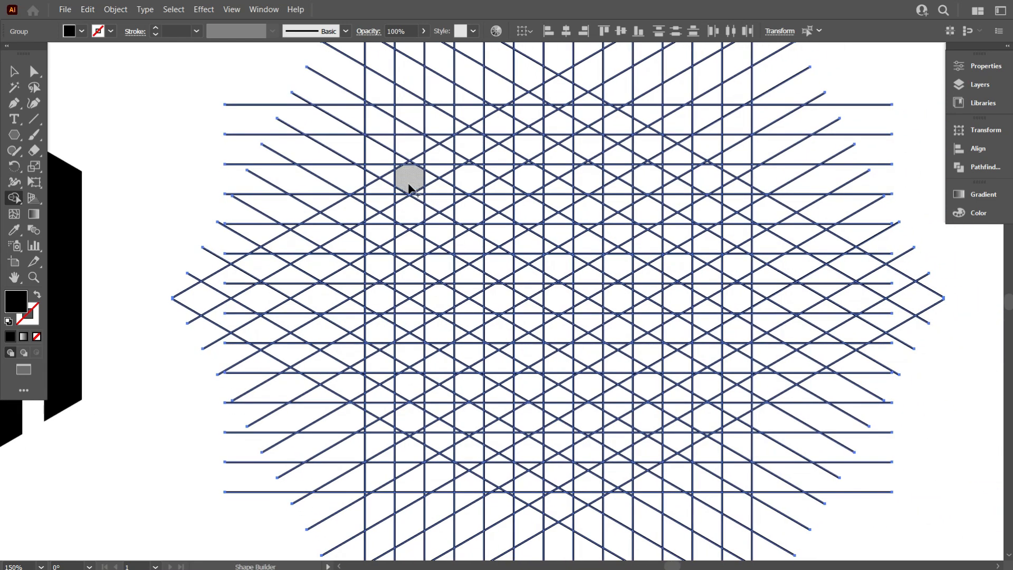
{"action": "mouse_move", "coordinate": [378, 224]}
{"action": "left_mouse_down"}
{"action": "mouse_move", "coordinate": [386, 292]}
{"action": "mouse_move", "coordinate": [445, 294]}
{"action": "mouse_move", "coordinate": [443, 376]}
{"action": "left_mouse_up"}
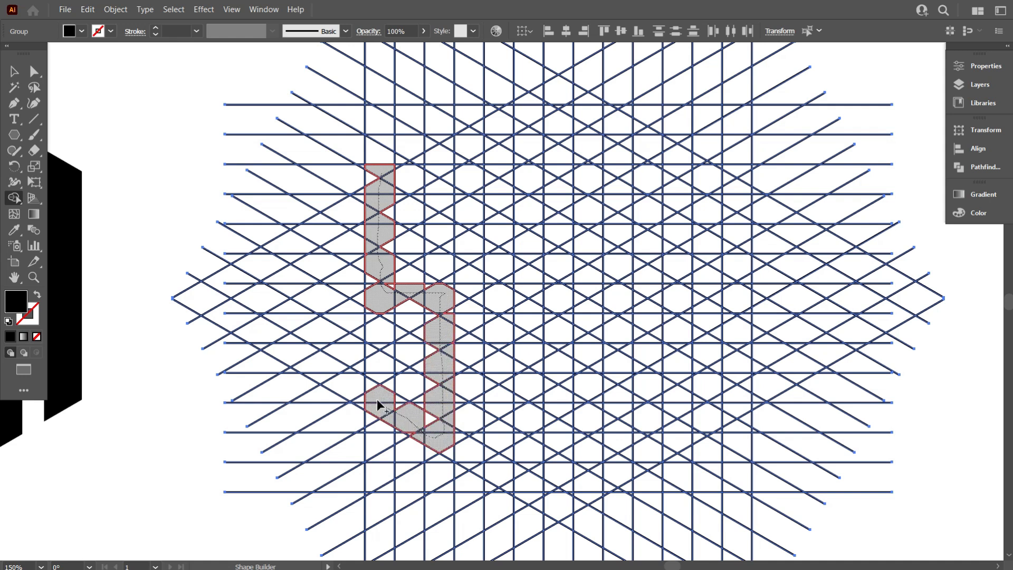
{"action": "left_click_drag", "start_coordinate": [377, 400], "coordinate": [378, 400]}
- Add the S's flat top bar and merge cells into an N with two long stems and a slanted lower link
{"action": "mouse_move", "coordinate": [377, 184]}
{"action": "left_mouse_down"}
{"action": "mouse_move", "coordinate": [430, 177]}
{"action": "mouse_move", "coordinate": [458, 194]}
{"action": "mouse_move", "coordinate": [445, 174]}
{"action": "mouse_move", "coordinate": [500, 331]}
{"action": "mouse_move", "coordinate": [505, 418]}
{"action": "left_mouse_up"}
{"action": "scroll", "coordinate": [414, 296], "scroll_direction": "down", "scroll_amount": 1}
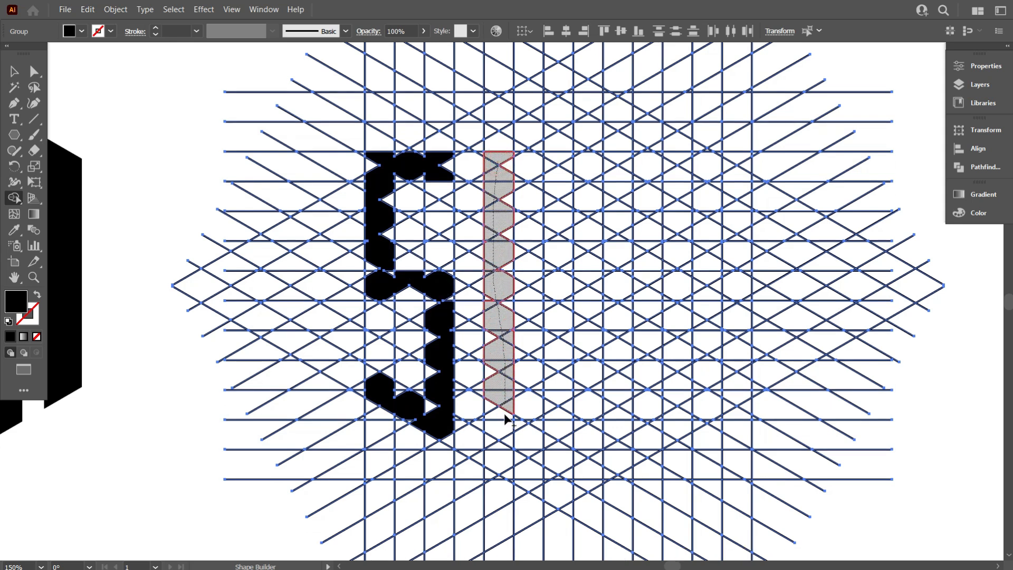
{"action": "left_click_drag", "start_coordinate": [503, 459], "coordinate": [503, 461]}
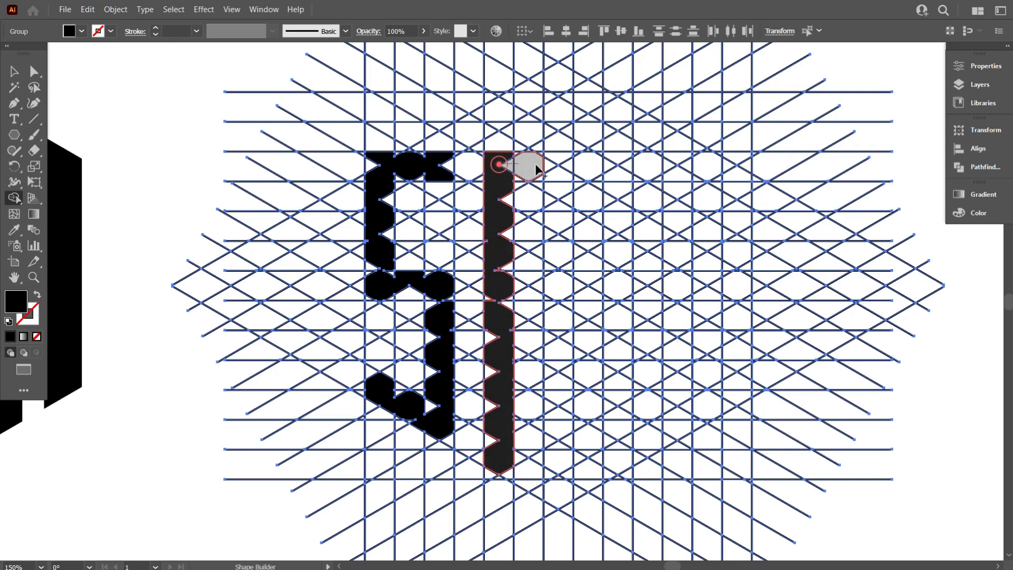
{"action": "mouse_move", "coordinate": [562, 236]}
{"action": "left_mouse_down"}
{"action": "mouse_move", "coordinate": [569, 272]}
{"action": "mouse_move", "coordinate": [554, 421]}
{"action": "left_mouse_up"}
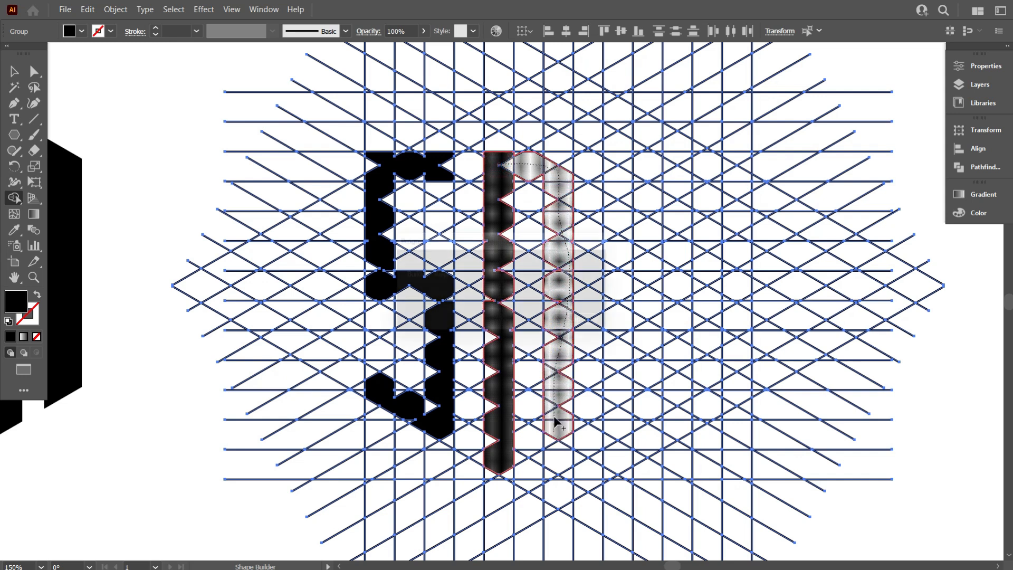
{"action": "scroll", "coordinate": [579, 378], "scroll_direction": "down", "scroll_amount": 1}
{"action": "left_click_drag", "start_coordinate": [570, 383], "coordinate": [558, 442]}
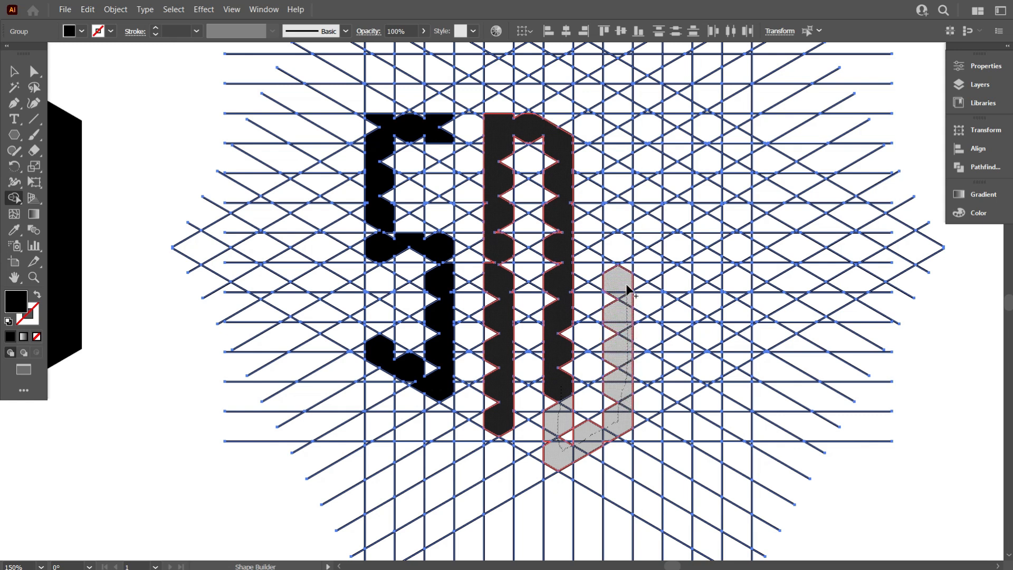
- Finish the N's last stem and merge cells into a flat-topped A with two legs and a crossbar
{"action": "mouse_move", "coordinate": [620, 127]}
{"action": "left_mouse_down"}
{"action": "mouse_move", "coordinate": [674, 210]}
{"action": "mouse_move", "coordinate": [680, 351]}
{"action": "left_mouse_up"}
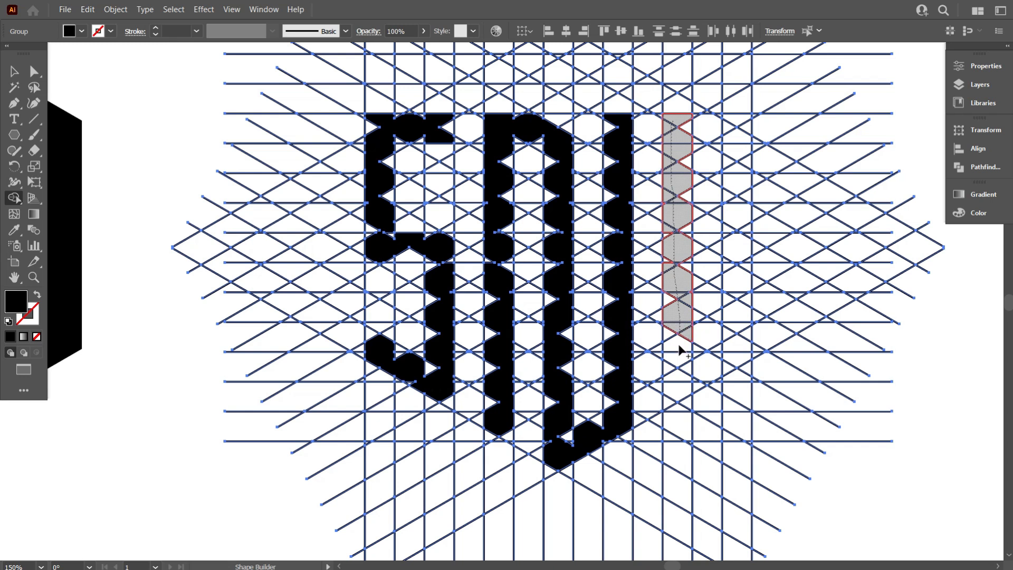
{"action": "left_click_drag", "start_coordinate": [679, 390], "coordinate": [678, 396]}
{"action": "mouse_move", "coordinate": [681, 127]}
{"action": "left_mouse_down"}
{"action": "mouse_move", "coordinate": [731, 121]}
{"action": "mouse_move", "coordinate": [739, 196]}
{"action": "left_mouse_up"}
{"action": "left_click_drag", "start_coordinate": [738, 357], "coordinate": [739, 359]}
{"action": "left_click_drag", "start_coordinate": [686, 248], "coordinate": [738, 256]}
- Fill the notches in the lower half of the S, squaring off its hook and straightening its lower-right stem
{"action": "scroll", "coordinate": [525, 211], "scroll_direction": "down", "scroll_amount": 2}
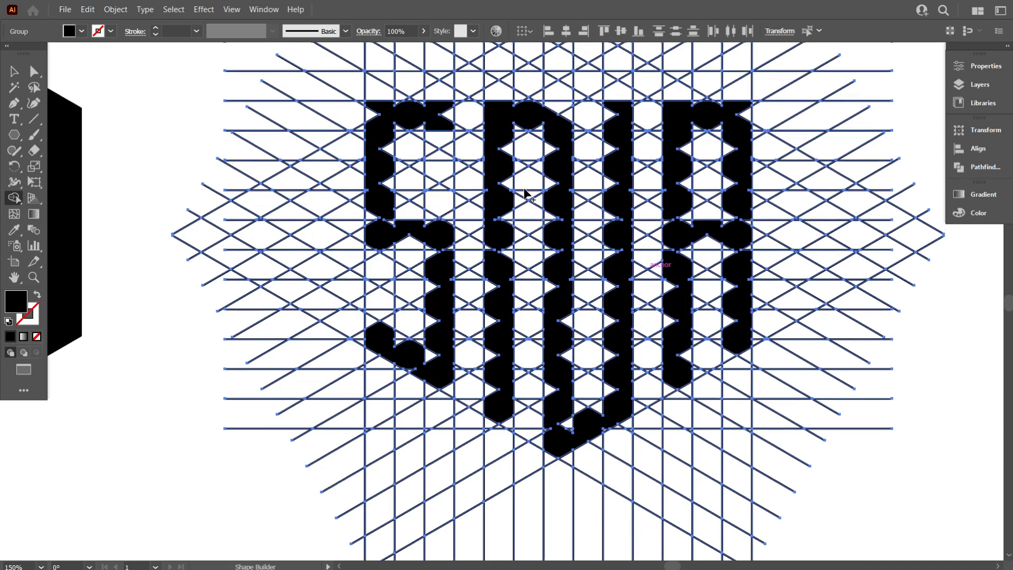
{"action": "scroll", "coordinate": [464, 348], "scroll_direction": "down", "scroll_amount": 2}
{"action": "scroll", "coordinate": [464, 348], "scroll_direction": "up", "scroll_amount": 5}
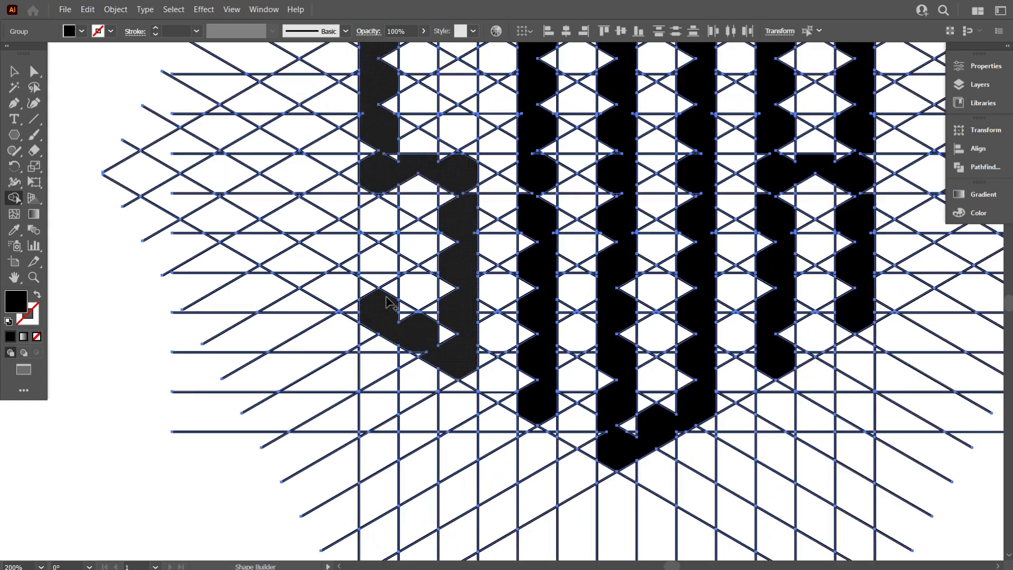
{"action": "mouse_move", "coordinate": [377, 248]}
{"action": "left_mouse_down"}
{"action": "mouse_move", "coordinate": [369, 219]}
{"action": "mouse_move", "coordinate": [401, 285]}
{"action": "mouse_move", "coordinate": [397, 226]}
{"action": "mouse_move", "coordinate": [481, 429]}
{"action": "mouse_move", "coordinate": [528, 208]}
{"action": "left_mouse_up"}
{"action": "scroll", "coordinate": [459, 348], "scroll_direction": "up", "scroll_amount": 3}
{"action": "scroll", "coordinate": [532, 237], "scroll_direction": "down", "scroll_amount": 3}
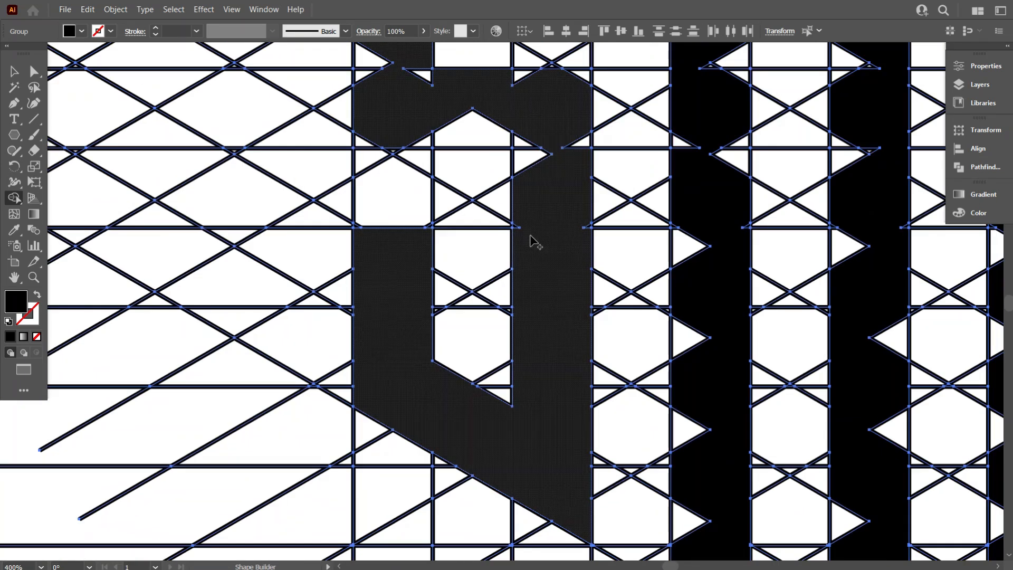
- Merge the gaps around the S's middle bar into the letter to straighten the bar's edges
{"action": "scroll", "coordinate": [531, 238], "scroll_direction": "up", "scroll_amount": 1}
{"action": "left_click_drag", "start_coordinate": [599, 301], "coordinate": [511, 296]}
{"action": "scroll", "coordinate": [529, 200], "scroll_direction": "up", "scroll_amount": 1}
{"action": "left_click_drag", "start_coordinate": [530, 200], "coordinate": [506, 232]}
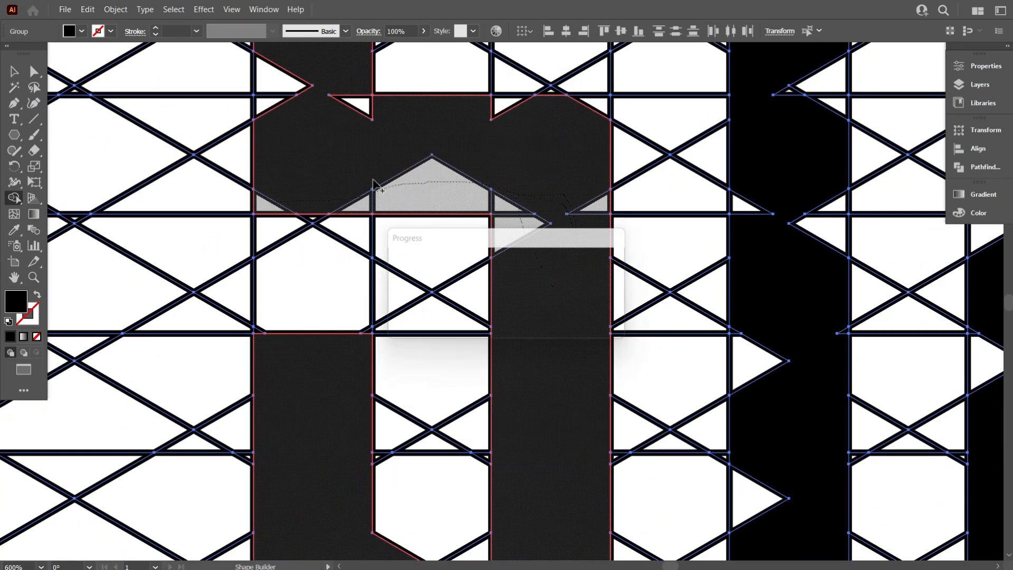
{"action": "scroll", "coordinate": [280, 165], "scroll_direction": "up", "scroll_amount": 2}
{"action": "scroll", "coordinate": [301, 172], "scroll_direction": "down", "scroll_amount": 1}
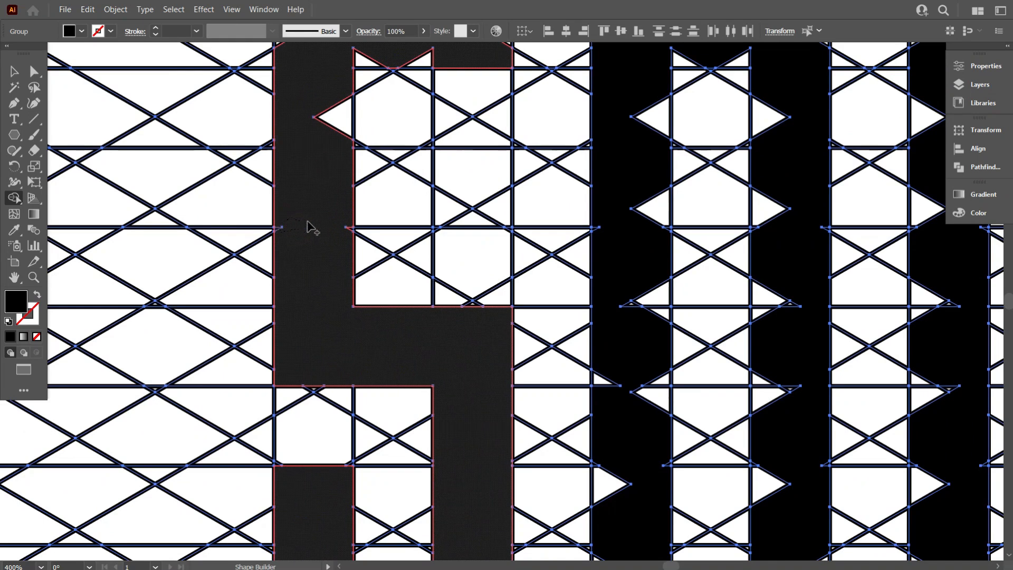
- Merge the remaining gaps in the upper half of the S, straightening its stem, top bar and short right end
{"action": "scroll", "coordinate": [309, 225], "scroll_direction": "down", "scroll_amount": 1}
{"action": "mouse_move", "coordinate": [364, 248]}
{"action": "left_mouse_down"}
{"action": "mouse_move", "coordinate": [360, 192]}
{"action": "mouse_move", "coordinate": [370, 133]}
{"action": "mouse_move", "coordinate": [414, 126]}
{"action": "mouse_move", "coordinate": [382, 130]}
{"action": "left_mouse_up"}
{"action": "mouse_move", "coordinate": [466, 167]}
{"action": "left_mouse_down"}
{"action": "mouse_move", "coordinate": [468, 276]}
{"action": "mouse_move", "coordinate": [483, 219]}
{"action": "left_mouse_up"}
{"action": "scroll", "coordinate": [448, 222], "scroll_direction": "up", "scroll_amount": 2}
{"action": "scroll", "coordinate": [453, 220], "scroll_direction": "down", "scroll_amount": 1}
{"action": "scroll", "coordinate": [402, 178], "scroll_direction": "up", "scroll_amount": 1}
{"action": "left_click_drag", "start_coordinate": [331, 149], "coordinate": [549, 113]}
{"action": "scroll", "coordinate": [522, 219], "scroll_direction": "down", "scroll_amount": 2}
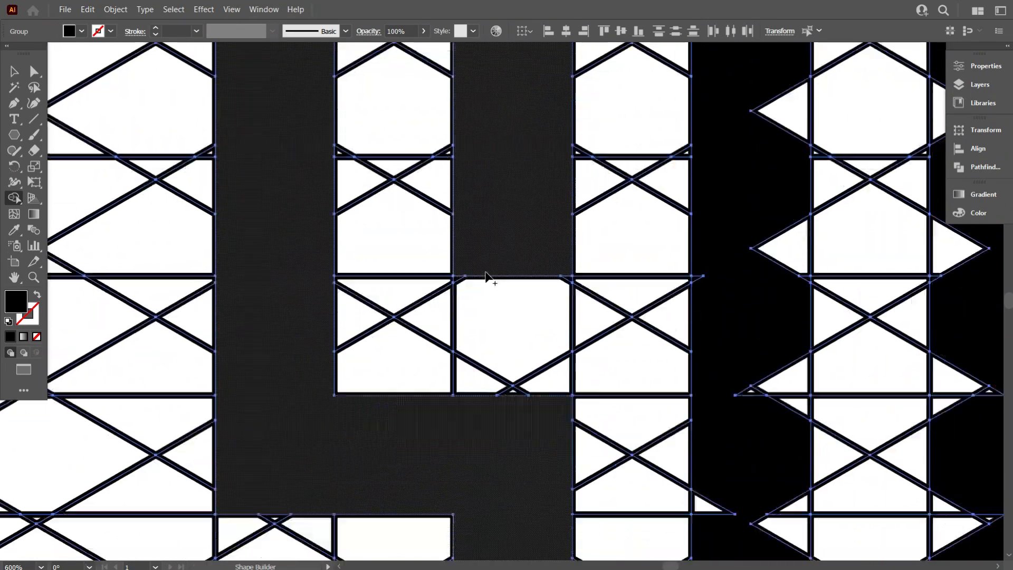
- Fill the notches along the N's first stem with Shape Builder so its edges run straight to the slanted foot
{"action": "left_click_drag", "start_coordinate": [662, 154], "coordinate": [675, 454]}
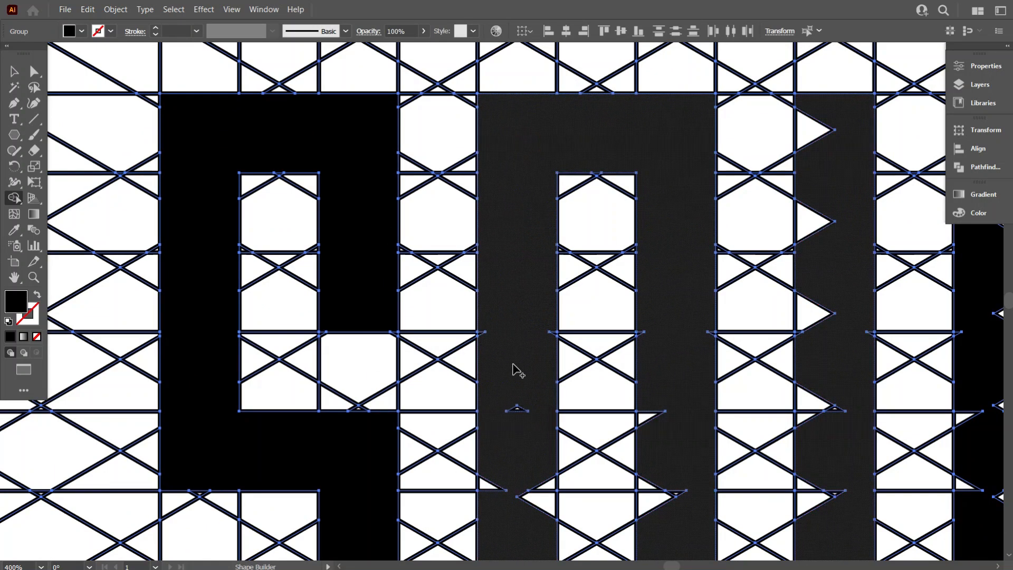
{"action": "scroll", "coordinate": [506, 258], "scroll_direction": "up", "scroll_amount": 1}
{"action": "scroll", "coordinate": [563, 363], "scroll_direction": "down", "scroll_amount": 1}
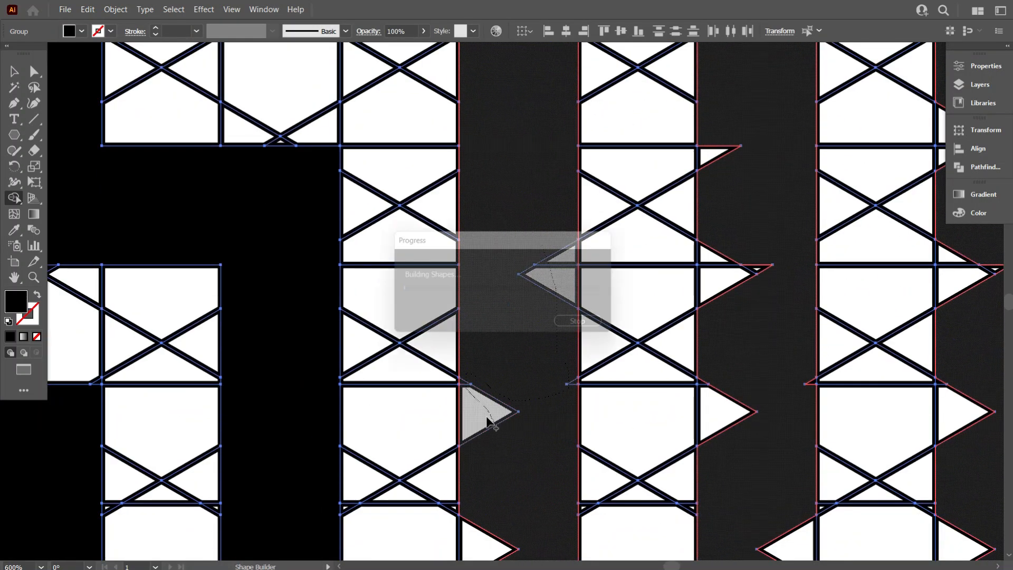
{"action": "scroll", "coordinate": [488, 406], "scroll_direction": "down", "scroll_amount": 5}
{"action": "scroll", "coordinate": [538, 481], "scroll_direction": "down", "scroll_amount": 1}
{"action": "left_click", "coordinate": [538, 481]}
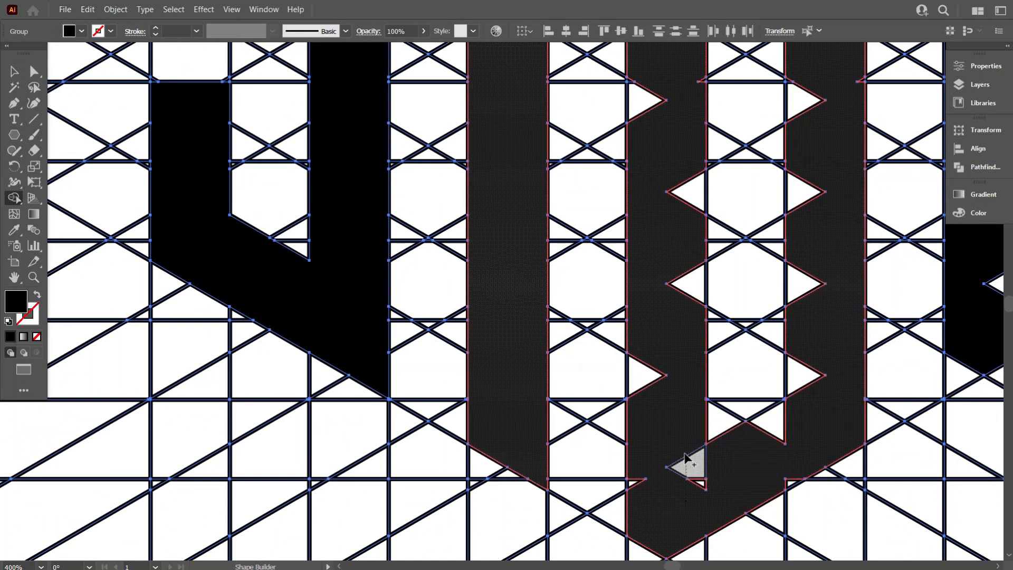
- Fill the triangular gaps along the N's middle stem to straighten both of its edges
{"action": "scroll", "coordinate": [653, 461], "scroll_direction": "up", "scroll_amount": 2}
{"action": "scroll", "coordinate": [812, 316], "scroll_direction": "up", "scroll_amount": 3}
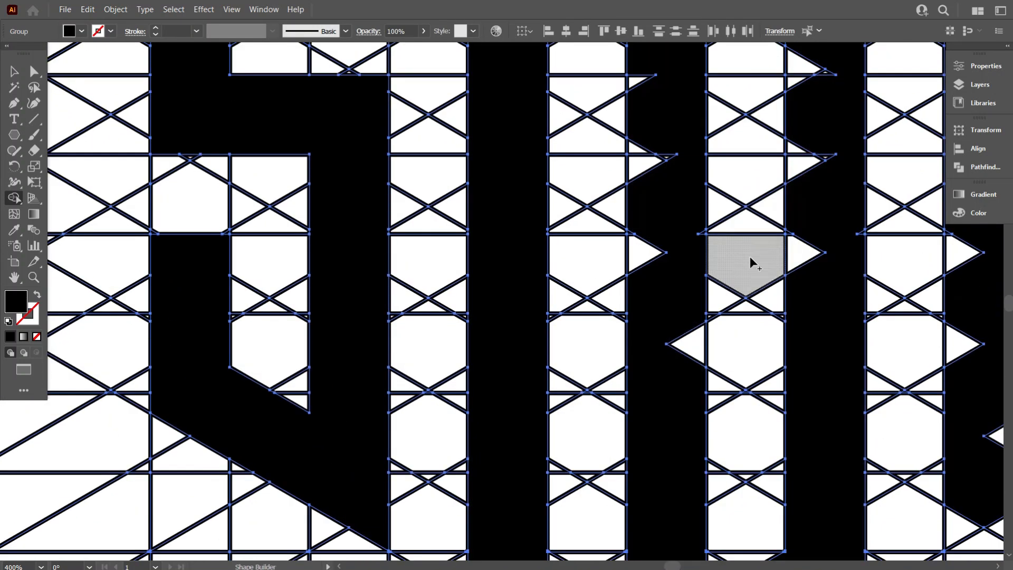
{"action": "scroll", "coordinate": [752, 260], "scroll_direction": "up", "scroll_amount": 3}
{"action": "left_click", "coordinate": [694, 343]}
{"action": "scroll", "coordinate": [436, 232], "scroll_direction": "down", "scroll_amount": 2}
{"action": "left_click_drag", "start_coordinate": [795, 341], "coordinate": [796, 342]}
{"action": "scroll", "coordinate": [656, 226], "scroll_direction": "down", "scroll_amount": 2}
{"action": "scroll", "coordinate": [667, 235], "scroll_direction": "up", "scroll_amount": 1}
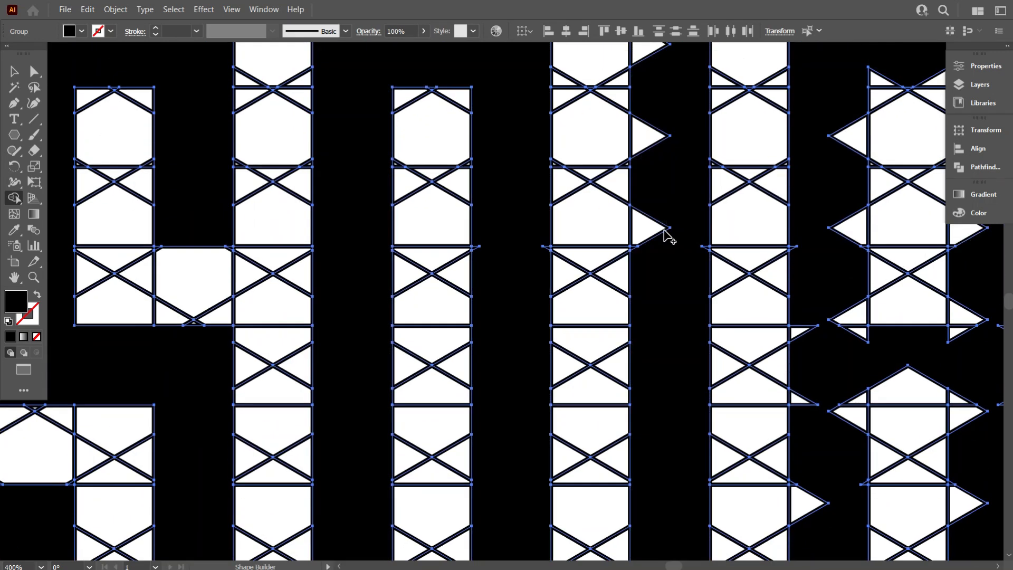
- Merge the leftover gaps of the N's last stem and its slanted lower link into the letter
{"action": "scroll", "coordinate": [529, 210], "scroll_direction": "up", "scroll_amount": 3}
{"action": "scroll", "coordinate": [459, 301], "scroll_direction": "down", "scroll_amount": 4}
{"action": "left_click_drag", "start_coordinate": [584, 275], "coordinate": [570, 200]}
{"action": "scroll", "coordinate": [571, 203], "scroll_direction": "down", "scroll_amount": 2}
{"action": "scroll", "coordinate": [343, 459], "scroll_direction": "up", "scroll_amount": 4}
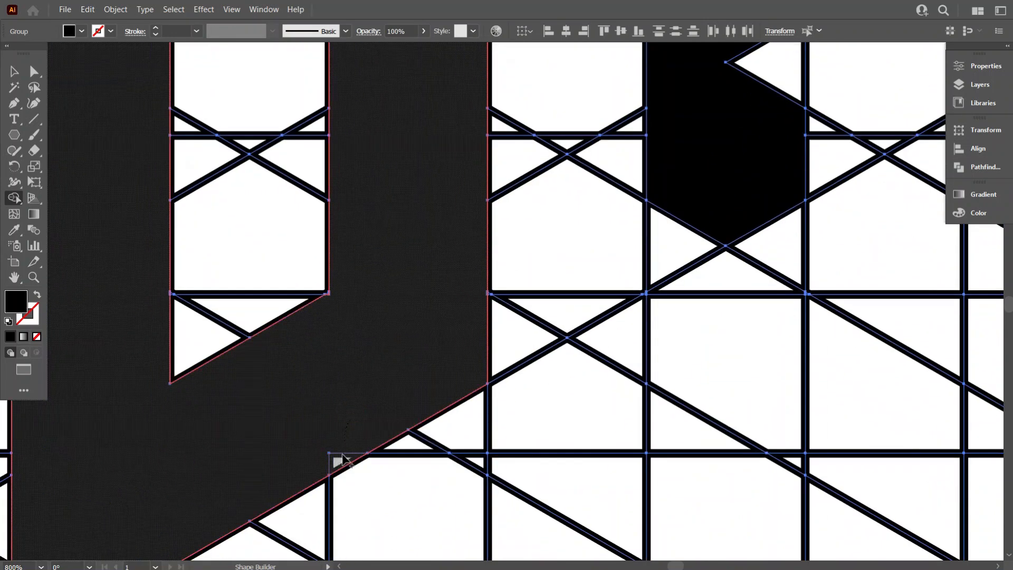
- Fill the notches along the A's left leg so it becomes a solid straight bar
{"action": "scroll", "coordinate": [343, 458], "scroll_direction": "down", "scroll_amount": 4}
{"action": "scroll", "coordinate": [527, 208], "scroll_direction": "up", "scroll_amount": 6}
{"action": "left_click_drag", "start_coordinate": [476, 291], "coordinate": [449, 88]}
{"action": "left_click_drag", "start_coordinate": [467, 118], "coordinate": [462, 318]}
{"action": "scroll", "coordinate": [462, 318], "scroll_direction": "down", "scroll_amount": 1}
{"action": "mouse_move", "coordinate": [527, 231]}
{"action": "left_mouse_down"}
{"action": "mouse_move", "coordinate": [537, 115]}
{"action": "mouse_move", "coordinate": [587, 289]}
{"action": "mouse_move", "coordinate": [776, 487]}
{"action": "mouse_move", "coordinate": [763, 470]}
{"action": "mouse_move", "coordinate": [893, 475]}
{"action": "left_mouse_up"}
{"action": "scroll", "coordinate": [501, 278], "scroll_direction": "down", "scroll_amount": 1}
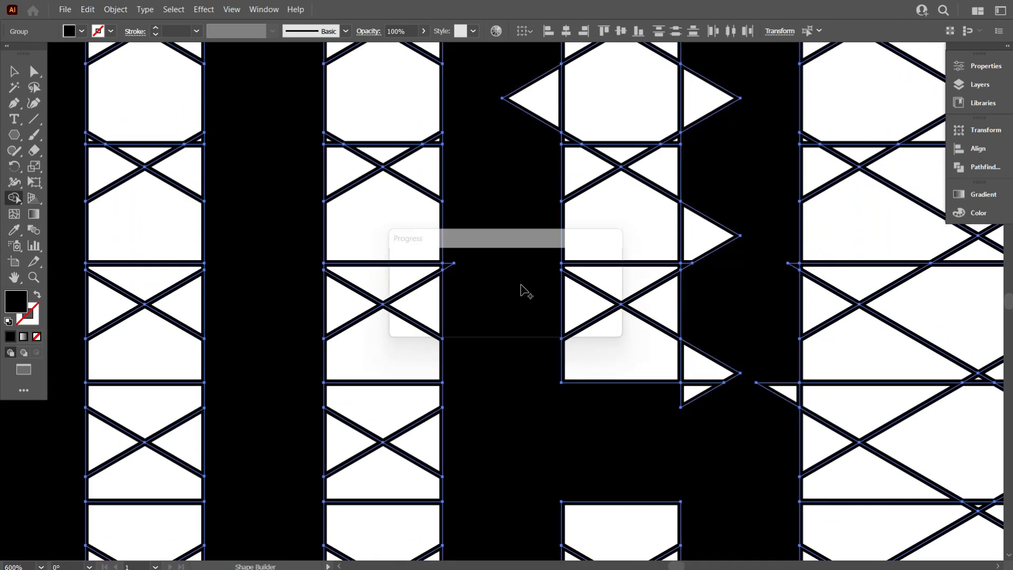
- Merge the gaps in the A's right leg and top bar into the letter to finish its outline
{"action": "scroll", "coordinate": [515, 152], "scroll_direction": "down", "scroll_amount": 1}
{"action": "mouse_move", "coordinate": [633, 210]}
{"action": "left_mouse_down"}
{"action": "mouse_move", "coordinate": [640, 311]}
{"action": "mouse_move", "coordinate": [692, 346]}
{"action": "left_mouse_up"}
{"action": "scroll", "coordinate": [649, 337], "scroll_direction": "down", "scroll_amount": 1}
{"action": "scroll", "coordinate": [690, 304], "scroll_direction": "up", "scroll_amount": 4}
{"action": "left_click_drag", "start_coordinate": [739, 141], "coordinate": [443, 140]}
{"action": "scroll", "coordinate": [512, 186], "scroll_direction": "down", "scroll_amount": 6}
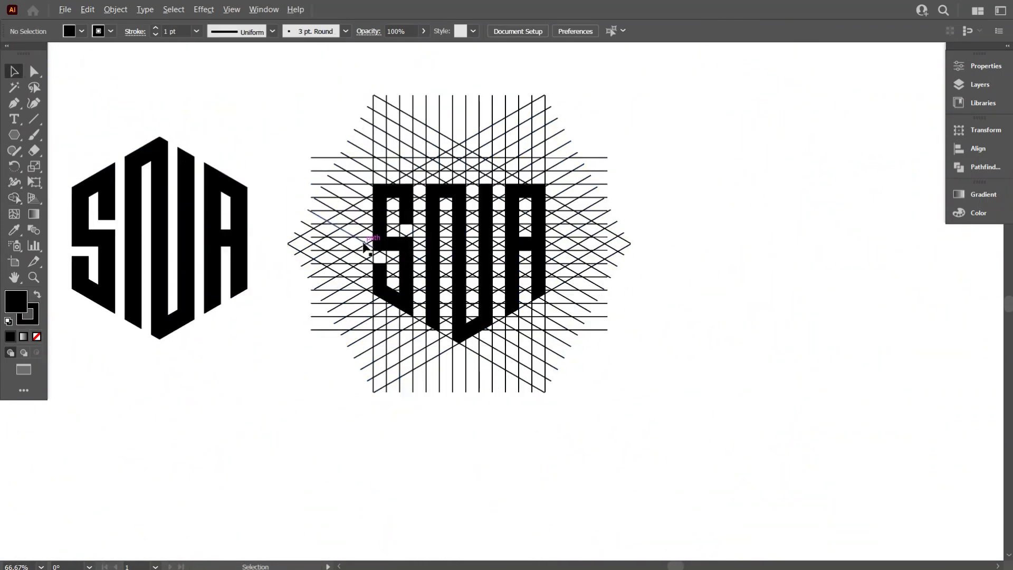
- Ungroup the S and N shapes from the horizontal grid lines
{"action": "scroll", "coordinate": [364, 246], "scroll_direction": "up", "scroll_amount": 4}
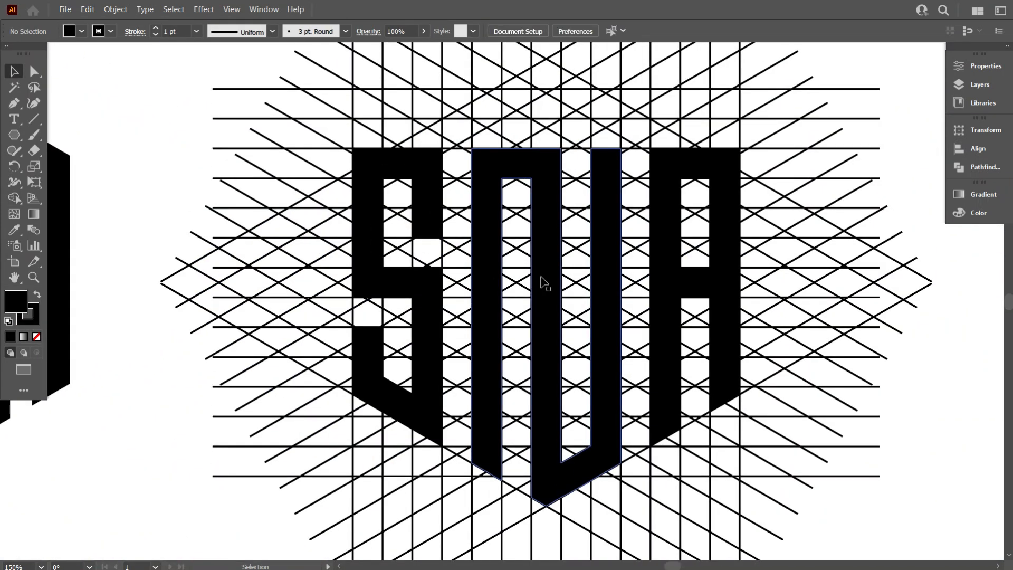
{"action": "scroll", "coordinate": [528, 285], "scroll_direction": "down", "scroll_amount": 2}
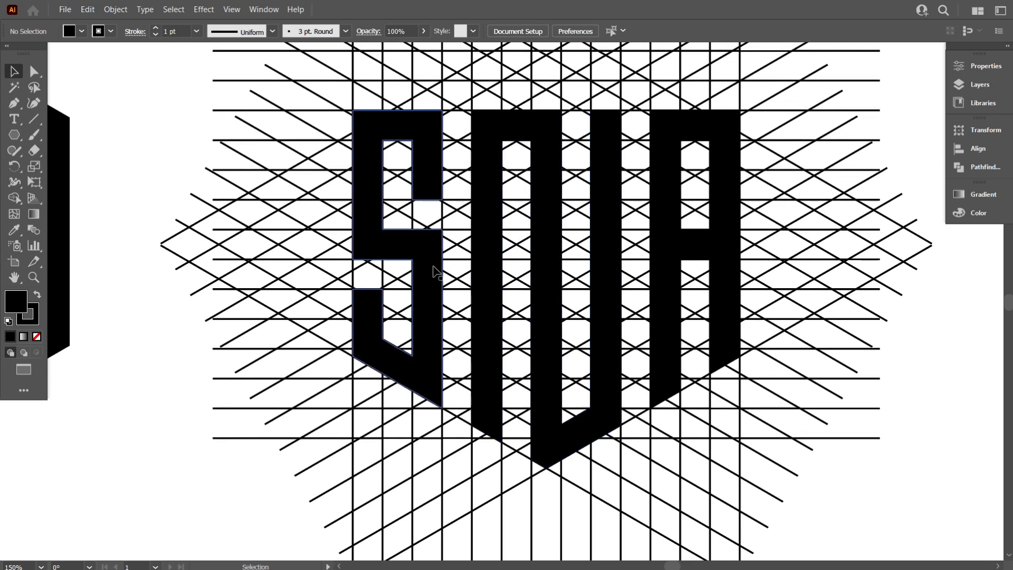
{"action": "left_click", "coordinate": [430, 268]}
{"action": "scroll", "coordinate": [434, 270], "scroll_direction": "down", "scroll_amount": 1}
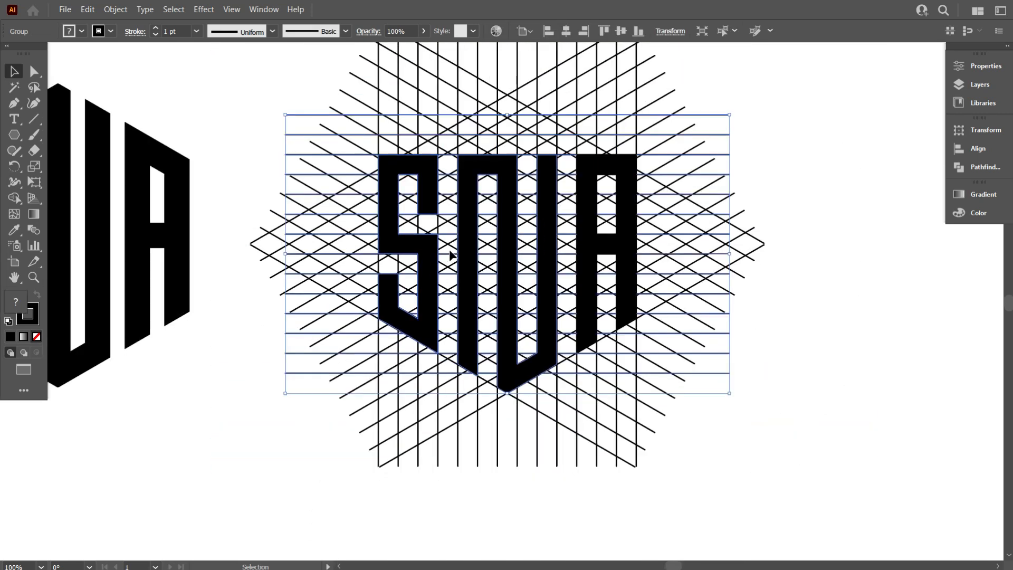
{"action": "right_click", "coordinate": [430, 264]}
{"action": "left_click", "coordinate": [499, 361]}
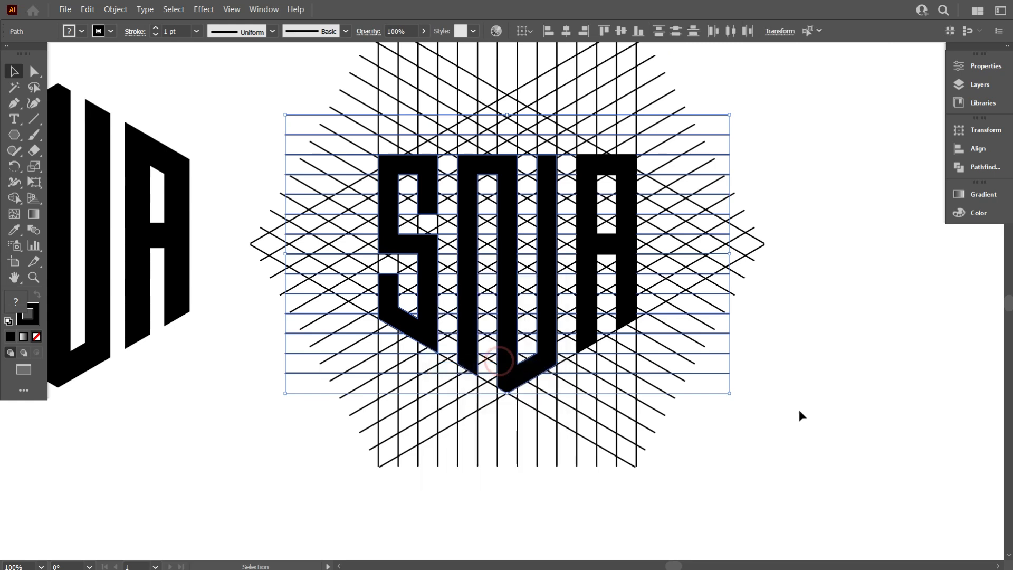
{"action": "left_click", "coordinate": [799, 409]}
- Ungroup the A shape from the vertical grid lines
{"action": "left_click", "coordinate": [469, 293]}
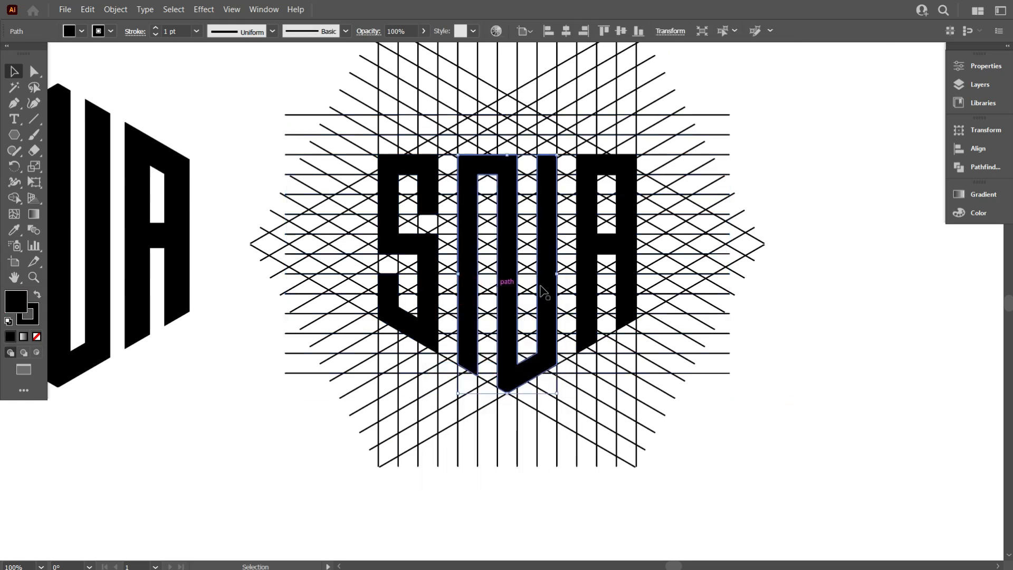
{"action": "left_click", "coordinate": [585, 261]}
{"action": "right_click", "coordinate": [584, 257]}
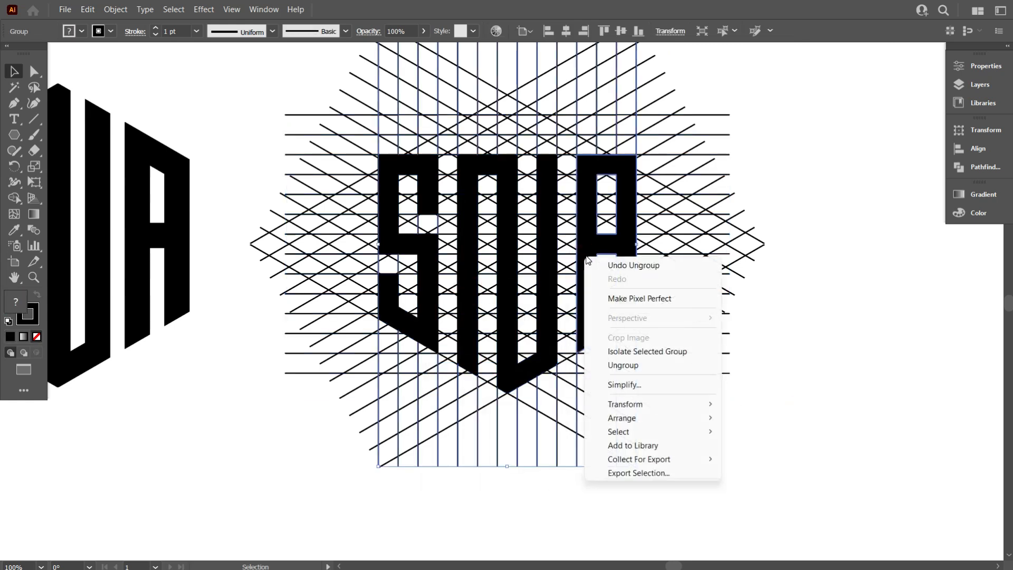
{"action": "left_click", "coordinate": [633, 370]}
{"action": "left_click", "coordinate": [753, 362]}
- Select the shield monogram's A, N and S together and move them off the grid onto the empty canvas
{"action": "scroll", "coordinate": [608, 309], "scroll_direction": "down", "scroll_amount": 1}
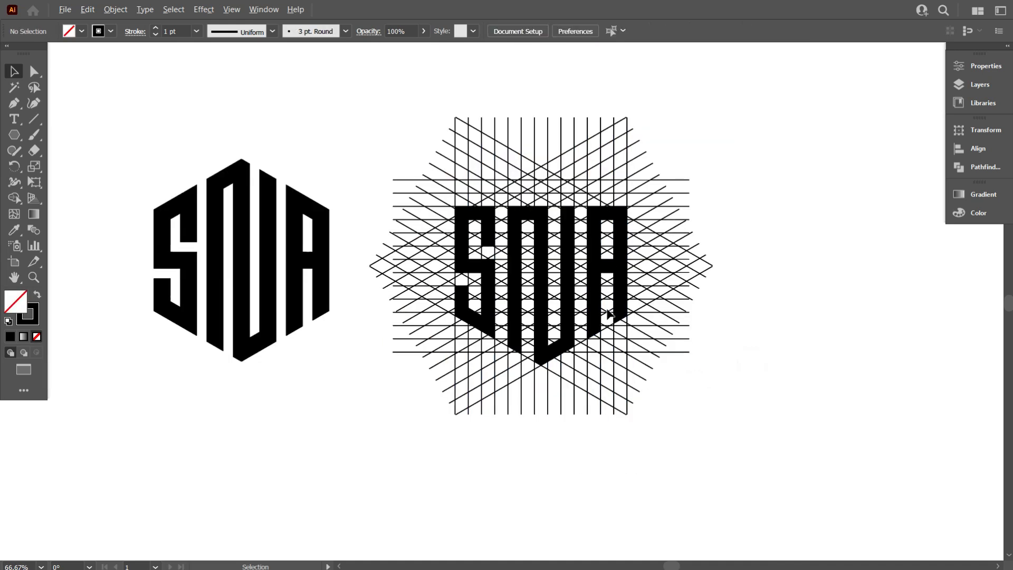
{"action": "left_click", "coordinate": [595, 287]}
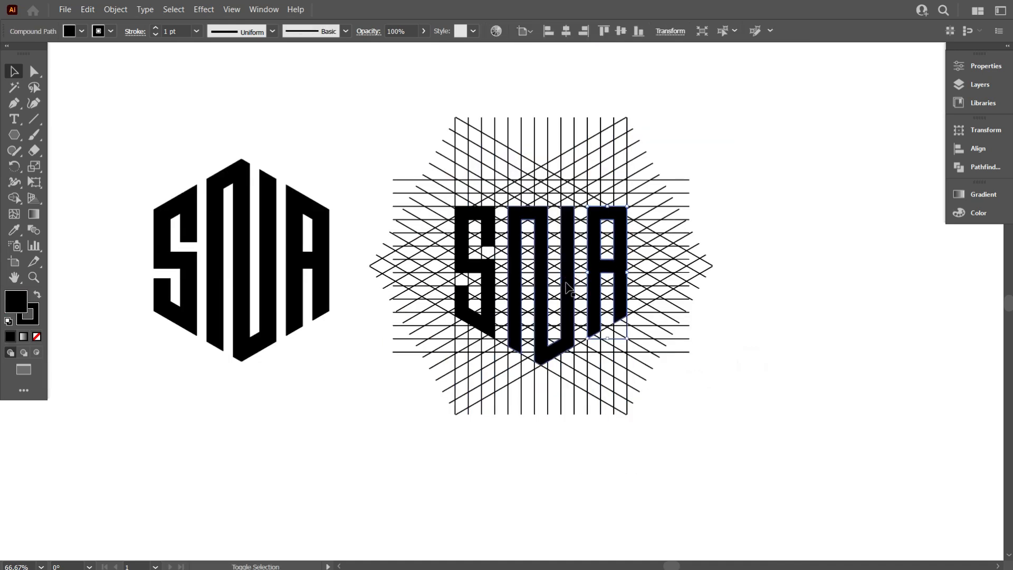
{"action": "left_click", "coordinate": [569, 289], "text": "shift"}
{"action": "left_click", "coordinate": [500, 284], "text": "shift"}
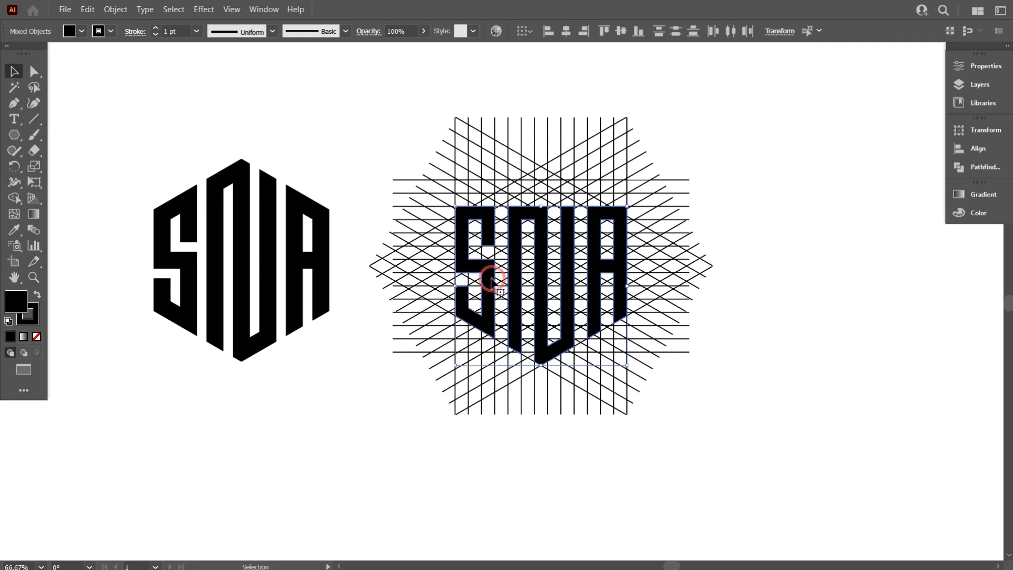
{"action": "scroll", "coordinate": [491, 283], "scroll_direction": "down", "scroll_amount": 1}
{"action": "left_click_drag", "start_coordinate": [489, 289], "coordinate": [772, 355]}
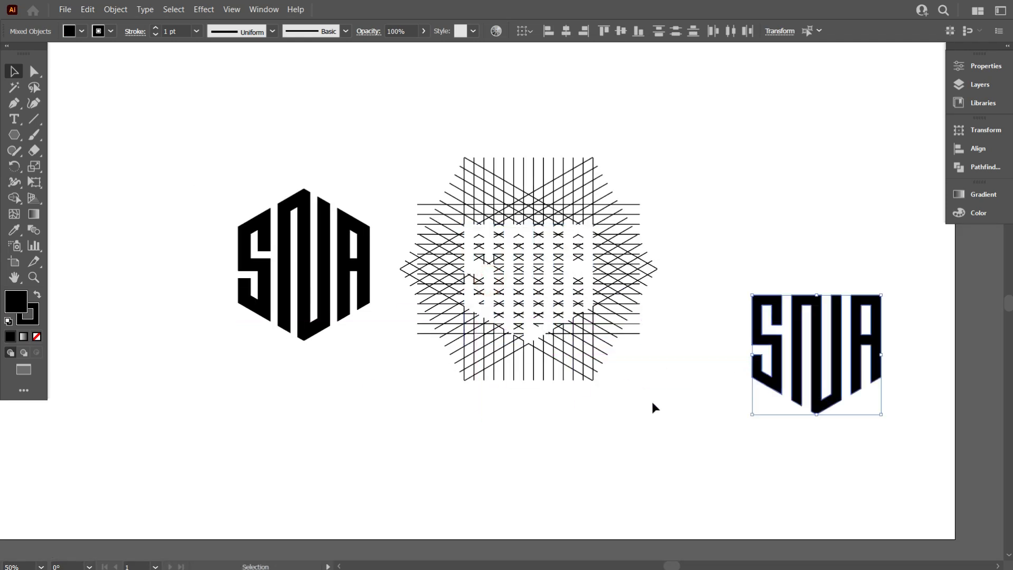
- Delete the leftover isometric grid and move the shield monogram beside the hexagonal one
{"action": "left_click", "coordinate": [651, 399]}
{"action": "left_click_drag", "start_coordinate": [407, 142], "coordinate": [649, 419]}
{"action": "key", "text": "Delete"}
{"action": "left_click_drag", "start_coordinate": [667, 236], "coordinate": [888, 410]}
{"action": "left_click_drag", "start_coordinate": [840, 371], "coordinate": [482, 292]}
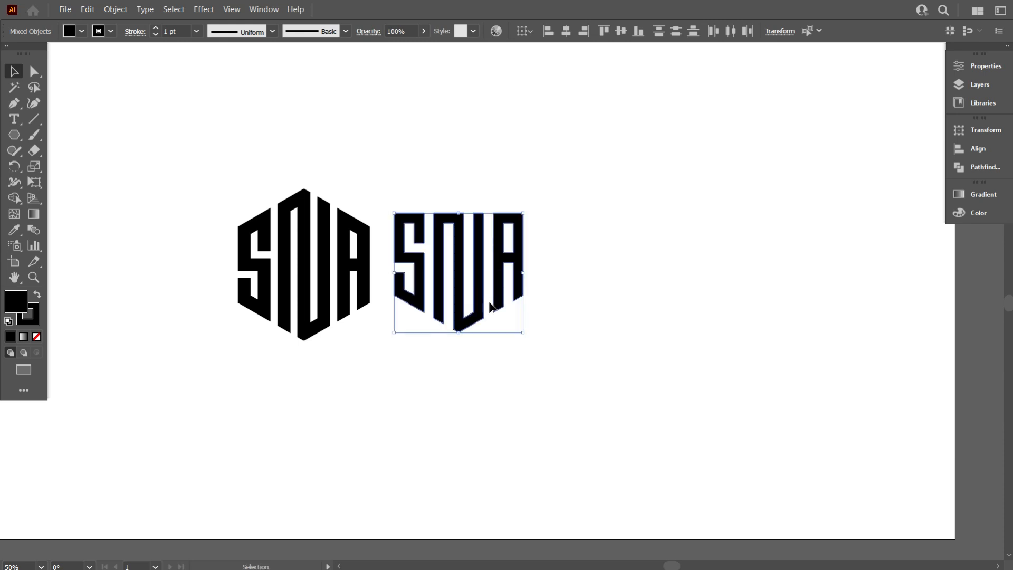
- Set the shield monogram's stroke to 5 pt, then expand its appearance, fill and stroke into shapes
{"action": "scroll", "coordinate": [179, 32], "scroll_direction": "up", "scroll_amount": 3}
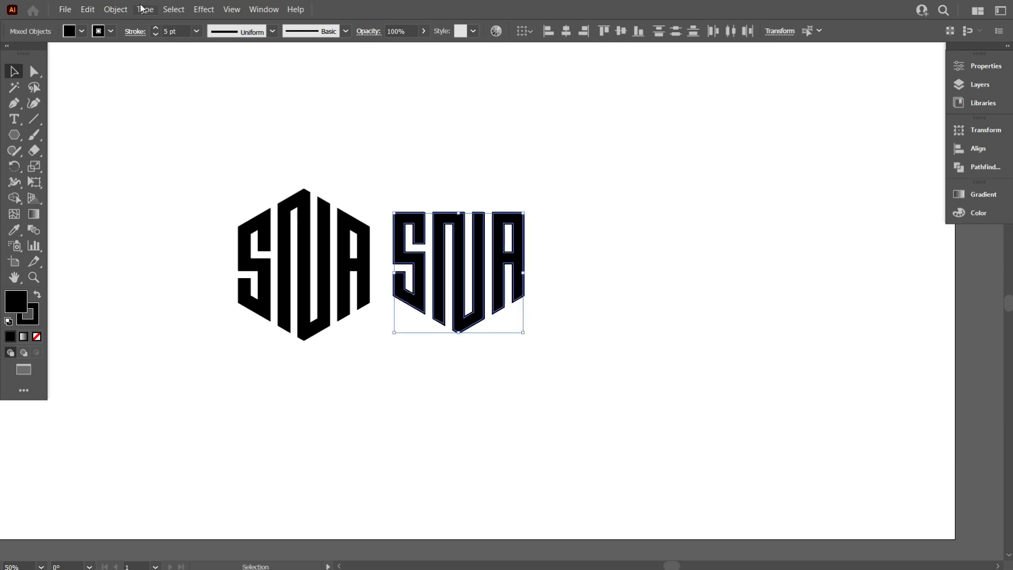
{"action": "left_click", "coordinate": [117, 10]}
{"action": "left_click", "coordinate": [190, 171]}
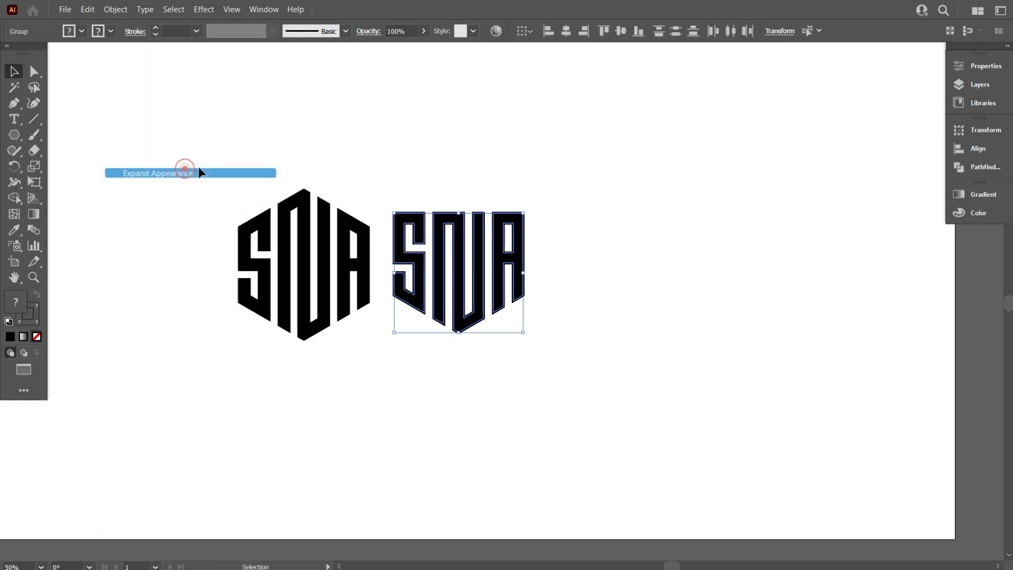
{"action": "left_click", "coordinate": [115, 10]}
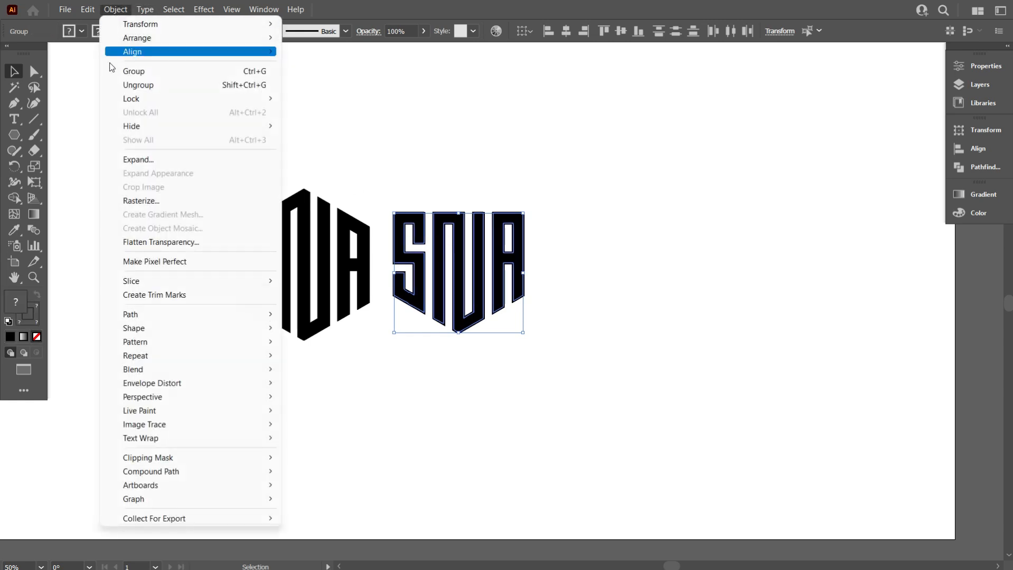
{"action": "left_click", "coordinate": [155, 161]}
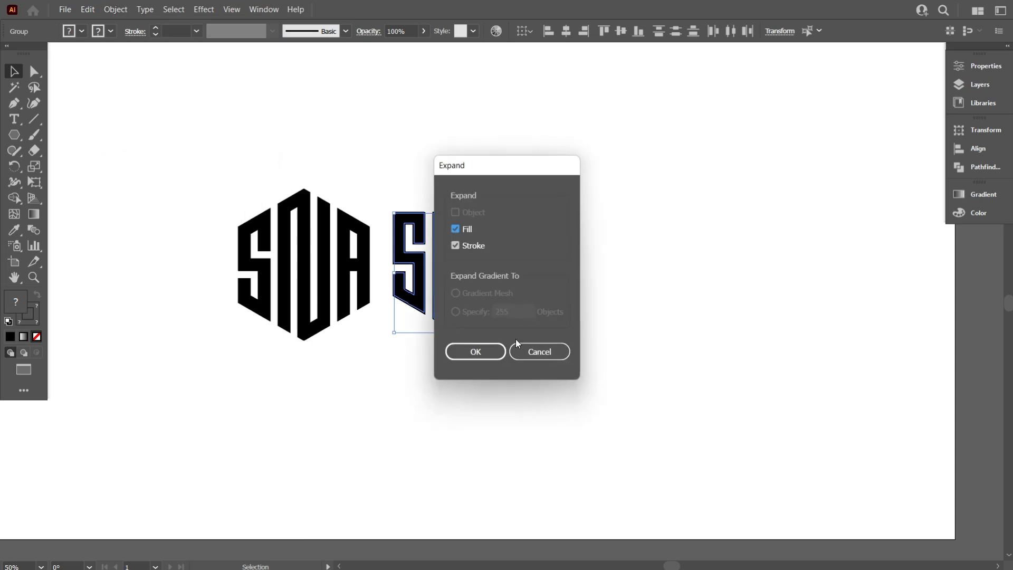
{"action": "left_click", "coordinate": [481, 350]}
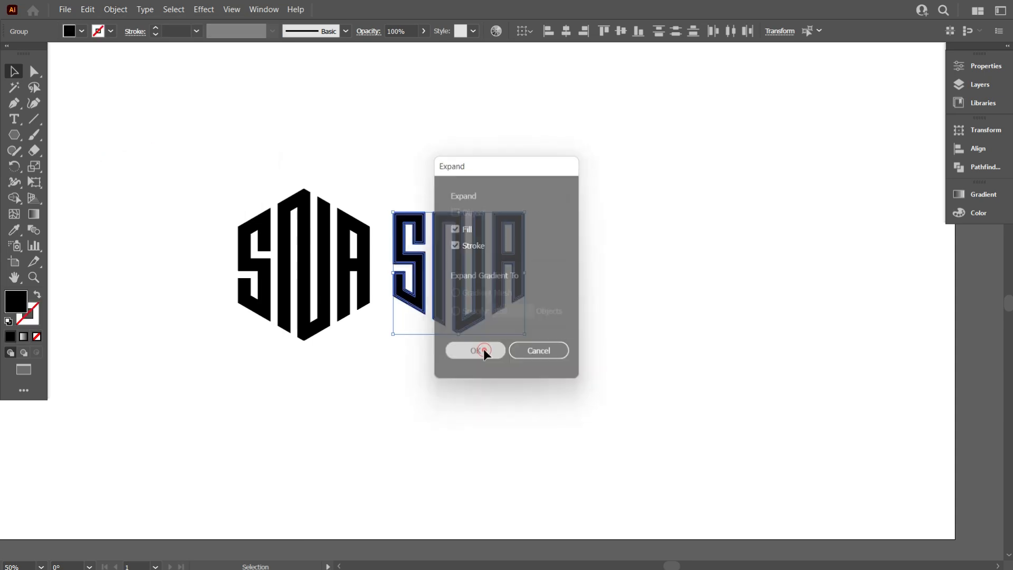
- Unite the expanded shapes of the shield monogram with Pathfinder
{"action": "left_click", "coordinate": [983, 168]}
{"action": "left_click", "coordinate": [806, 160]}
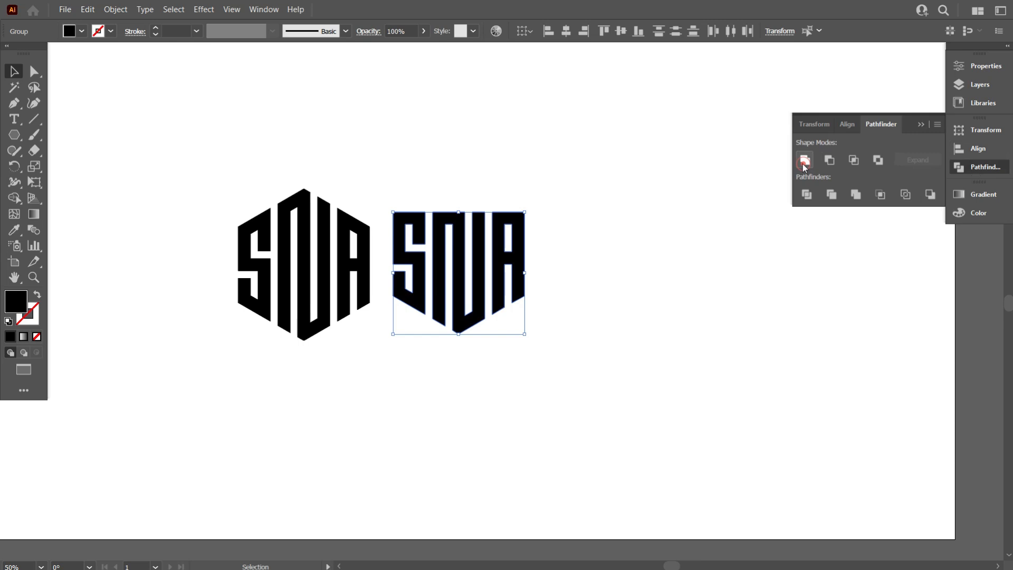
{"action": "left_click", "coordinate": [648, 242]}
- Examine the hexagonal and shield-shaped SNA monograms side by side, close up and on the whole artboard
{"action": "scroll", "coordinate": [419, 241], "scroll_direction": "down", "scroll_amount": 2}
{"action": "scroll", "coordinate": [387, 285], "scroll_direction": "up", "scroll_amount": 2}
{"action": "scroll", "coordinate": [384, 287], "scroll_direction": "up", "scroll_amount": 1}
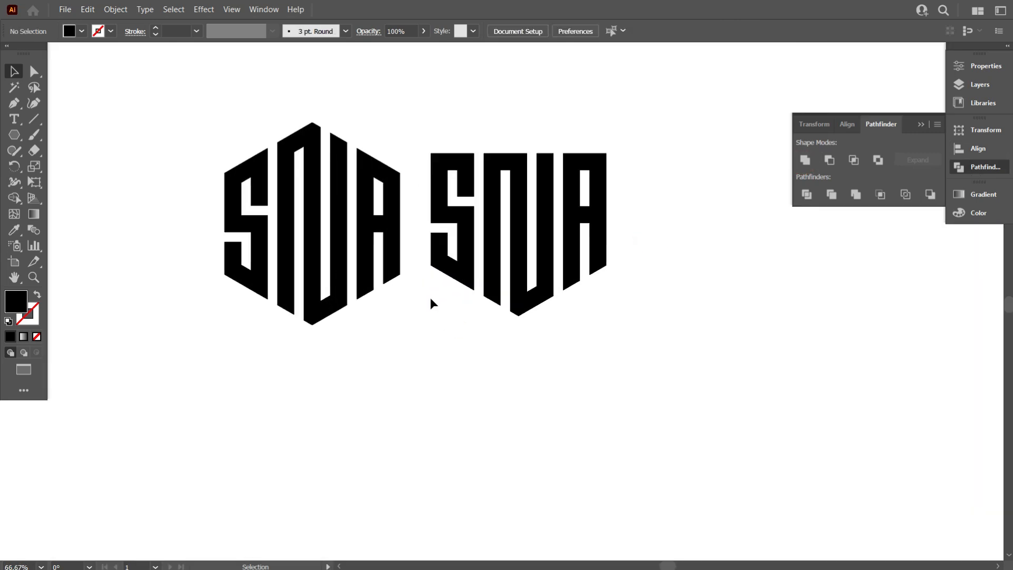
{"action": "scroll", "coordinate": [430, 297], "scroll_direction": "up", "scroll_amount": 2}
{"action": "scroll", "coordinate": [389, 314], "scroll_direction": "down", "scroll_amount": 1}
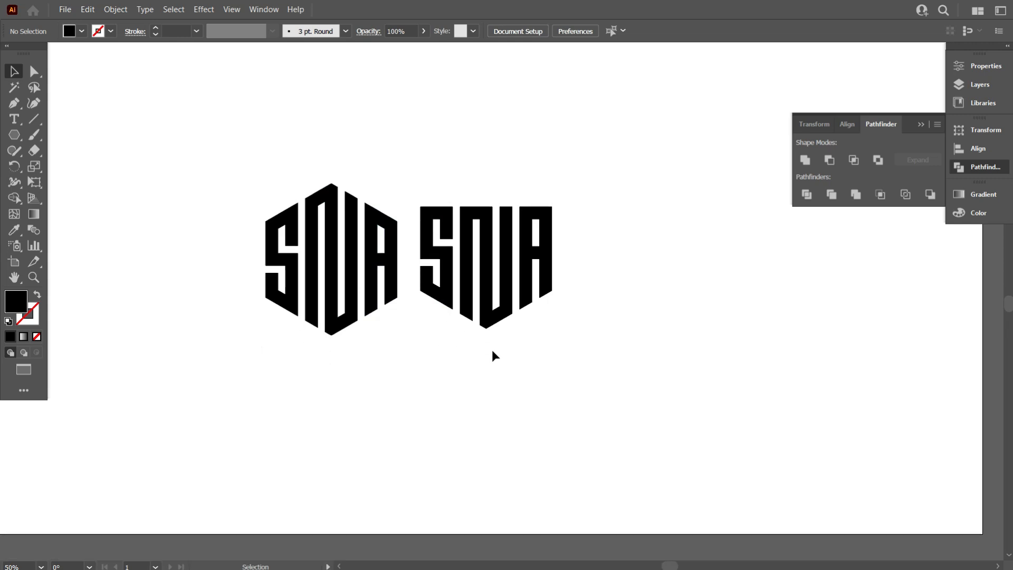
{"action": "scroll", "coordinate": [515, 303], "scroll_direction": "up", "scroll_amount": 2}
{"action": "left_click_drag", "start_coordinate": [576, 325], "coordinate": [646, 375]}
{"action": "scroll", "coordinate": [439, 337], "scroll_direction": "down", "scroll_amount": 1}
{"action": "scroll", "coordinate": [438, 347], "scroll_direction": "down", "scroll_amount": 1}
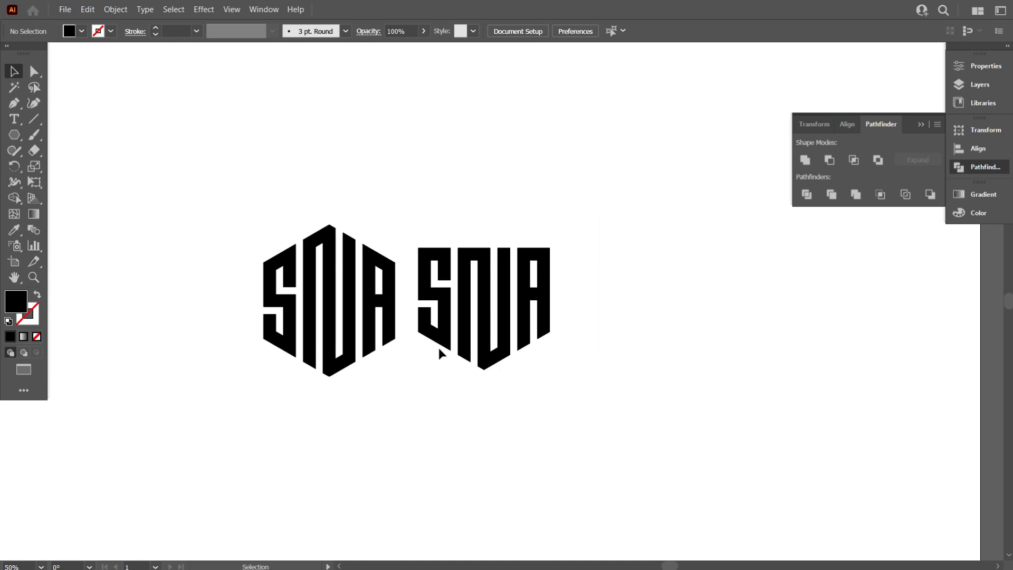
{"action": "scroll", "coordinate": [339, 353], "scroll_direction": "up", "scroll_amount": 1}
{"action": "scroll", "coordinate": [339, 353], "scroll_direction": "up", "scroll_amount": 2}
{"action": "left_click_drag", "start_coordinate": [372, 362], "coordinate": [481, 350]}
{"action": "scroll", "coordinate": [340, 335], "scroll_direction": "down", "scroll_amount": 2}
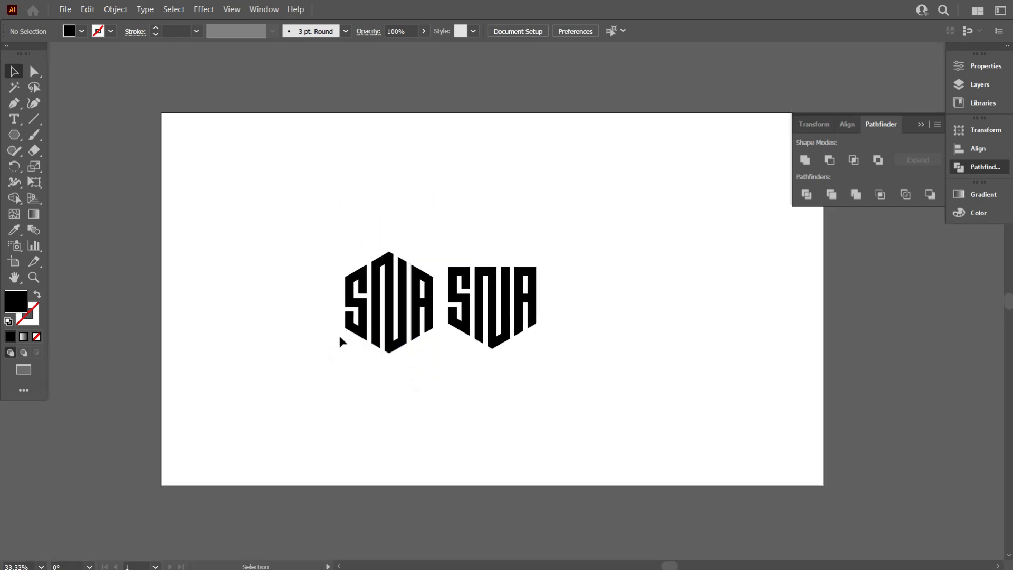
{"action": "scroll", "coordinate": [538, 294], "scroll_direction": "up", "scroll_amount": 1}
{"action": "scroll", "coordinate": [584, 302], "scroll_direction": "up", "scroll_amount": 1}
{"action": "left_click_drag", "start_coordinate": [584, 303], "coordinate": [539, 305]}
{"action": "scroll", "coordinate": [539, 305], "scroll_direction": "down", "scroll_amount": 1}
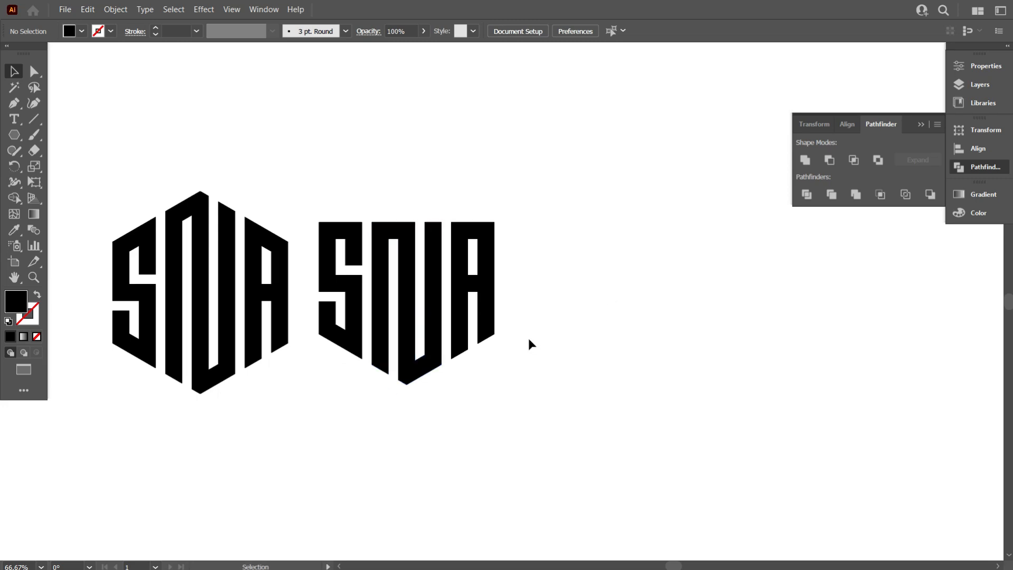
- Scale both SNA monograms down together and place them in the artboard's upper-right corner
{"action": "left_click", "coordinate": [922, 125]}
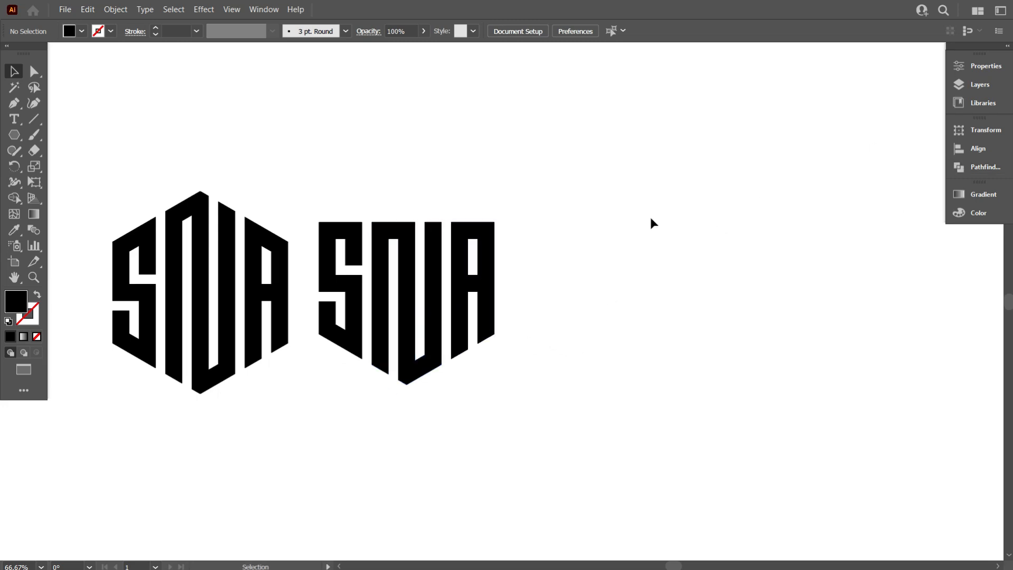
{"action": "scroll", "coordinate": [570, 239], "scroll_direction": "down", "scroll_amount": 2}
{"action": "left_click_drag", "start_coordinate": [613, 342], "coordinate": [382, 231]}
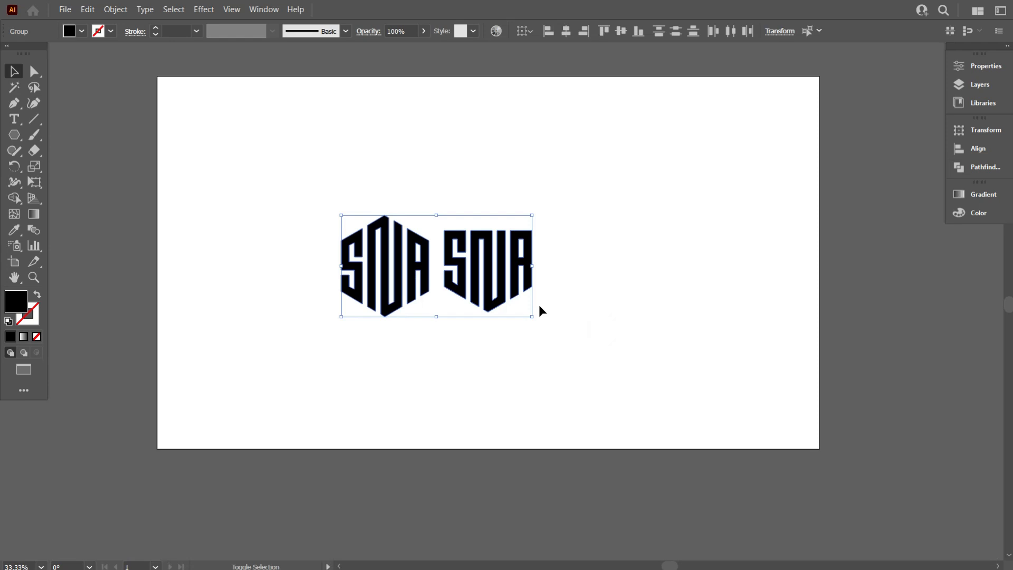
{"action": "left_click_drag", "start_coordinate": [534, 318], "coordinate": [734, 124]}
{"action": "scroll", "coordinate": [549, 197], "scroll_direction": "up", "scroll_amount": 1}
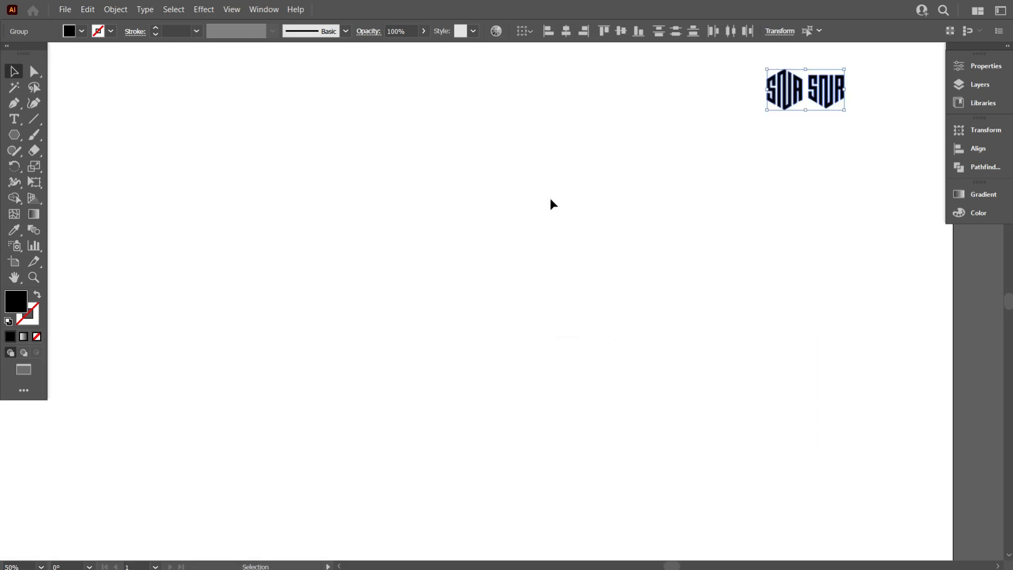
{"action": "left_click", "coordinate": [467, 217]}
{"action": "scroll", "coordinate": [429, 247], "scroll_direction": "up", "scroll_amount": 1}
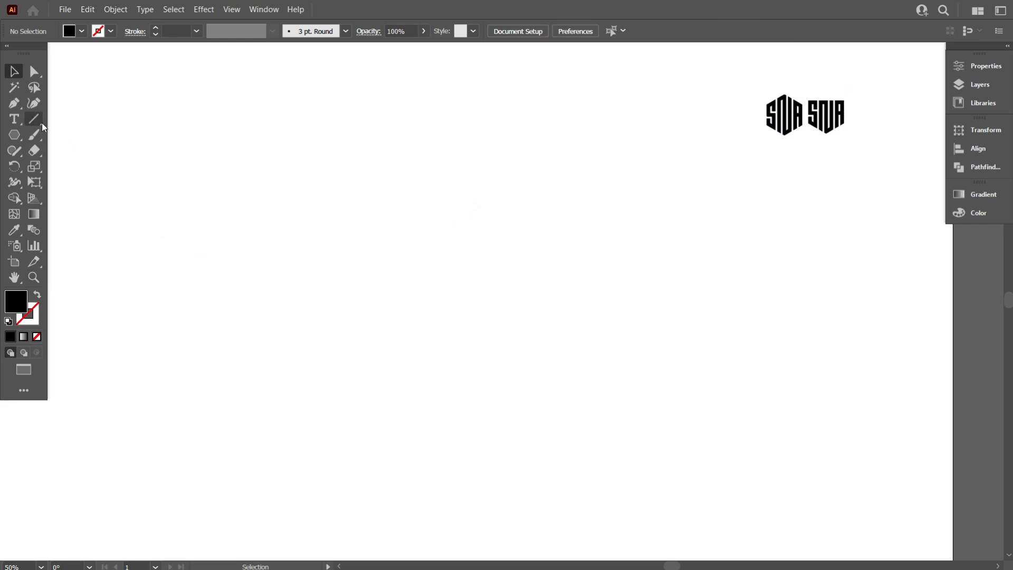
- Draw a long vertical line on the artboard's left half and give it a black 1 pt stroke
{"action": "left_click_drag", "start_coordinate": [254, 108], "coordinate": [204, 473]}
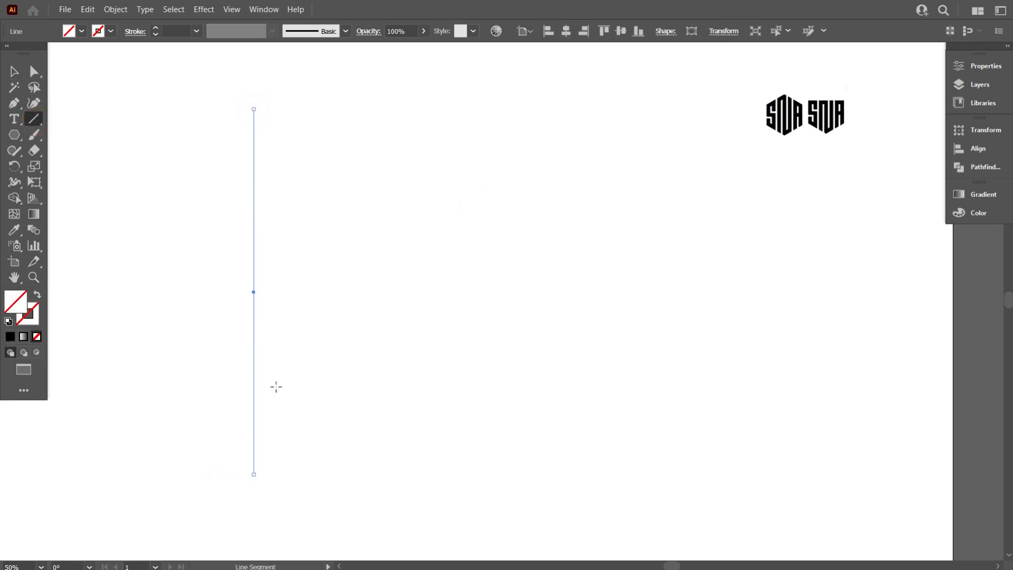
{"action": "left_click", "coordinate": [107, 33]}
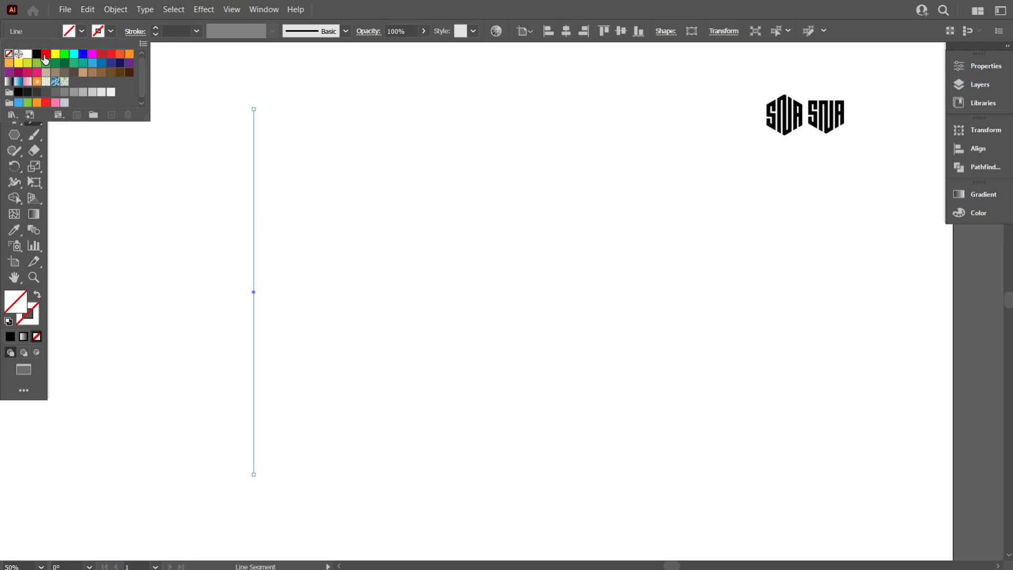
{"action": "left_click", "coordinate": [37, 55]}
{"action": "left_click", "coordinate": [129, 148]}
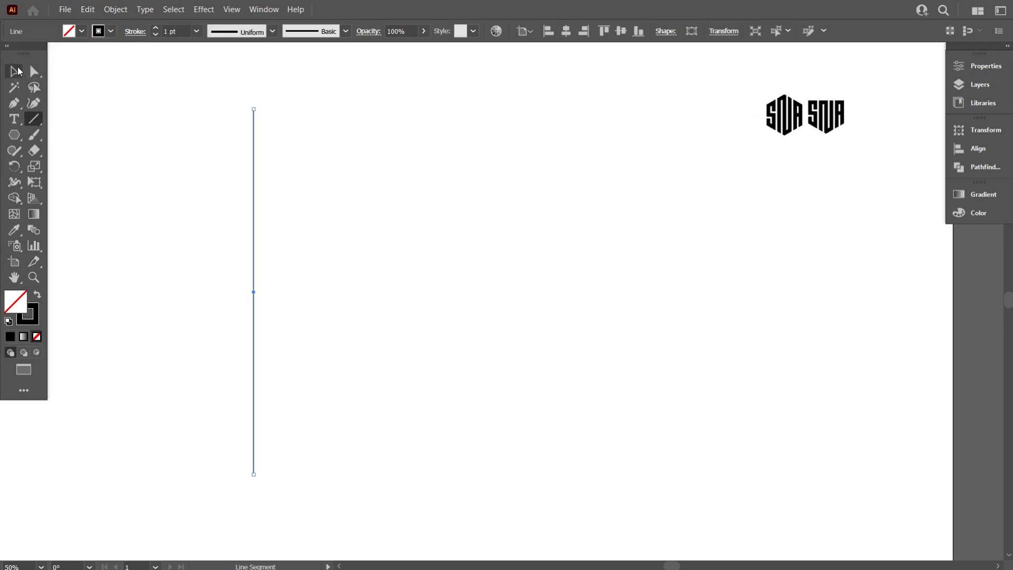
- Try duplicating the vertical line to the right at wide, even spacing to make a row of 15 lines
{"action": "left_click", "coordinate": [16, 71]}
{"action": "left_click_drag", "start_coordinate": [253, 247], "coordinate": [271, 246]}
{"action": "key", "text": "ctrl+d"}
{"action": "key", "text": "ctrl+d"}
{"action": "key", "text": "ctrl+d"}
{"action": "key", "text": "ctrl+d"}
{"action": "key", "text": "ctrl+d"}
{"action": "key", "text": "ctrl+d"}
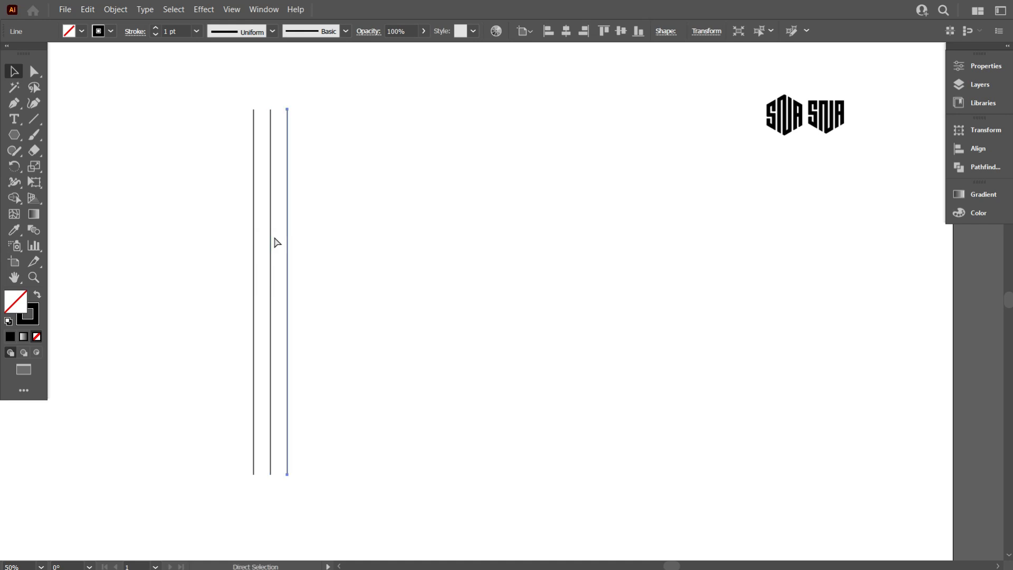
{"action": "key", "text": "ctrl+d"}
{"action": "key", "text": "ctrl+d"}
{"action": "key", "text": "ctrl+d"}
{"action": "key", "text": "ctrl+d"}
{"action": "key", "text": "ctrl+d"}
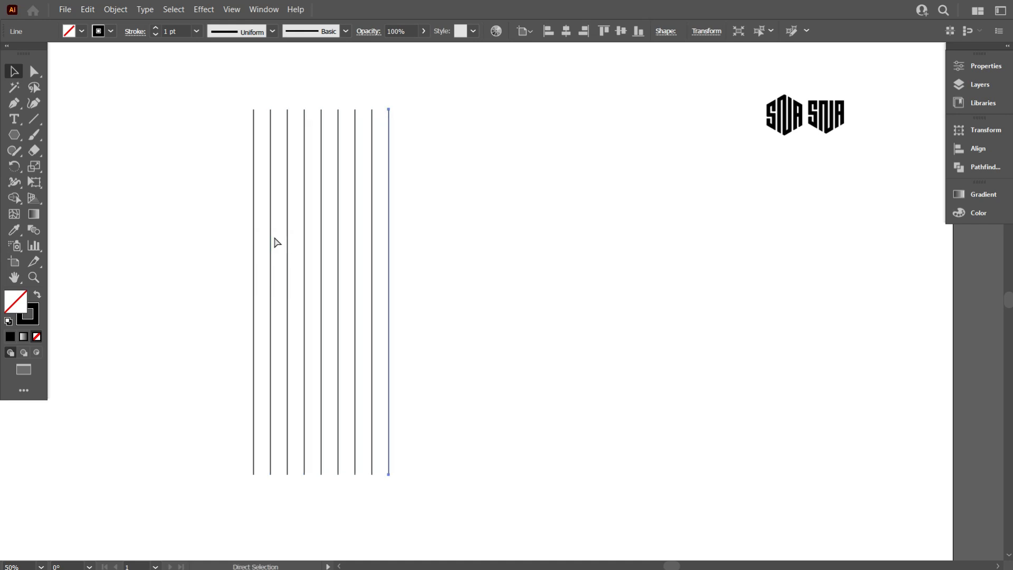
{"action": "key", "text": "ctrl+d"}
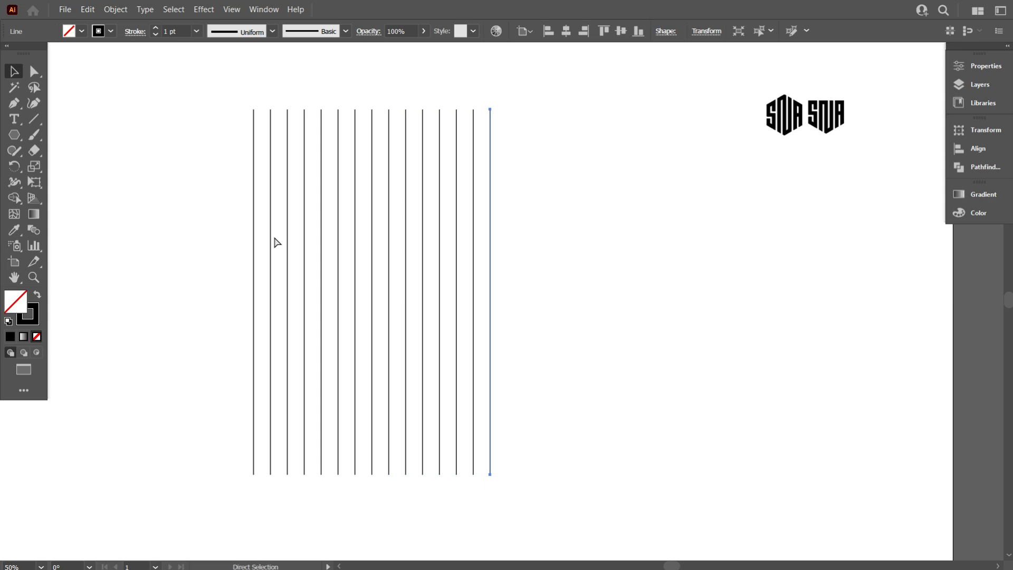
- Undo the line copies and the stroke colour, back to the single vertical line
{"action": "key", "text": "ctrl+z"}
{"action": "key", "text": "ctrl+z"}
{"action": "key", "text": "ctrl+z"}
{"action": "key", "text": "ctrl+z"}
{"action": "key", "text": "ctrl+z"}
{"action": "key", "text": "ctrl+z"}
{"action": "key", "text": "ctrl+z"}
{"action": "key", "text": "ctrl+z"}
{"action": "key", "text": "ctrl+z"}
{"action": "key", "text": "ctrl+z"}
{"action": "key", "text": "ctrl+z"}
{"action": "key", "text": "ctrl+z"}
{"action": "key", "text": "ctrl+z"}
{"action": "key", "text": "ctrl+z"}
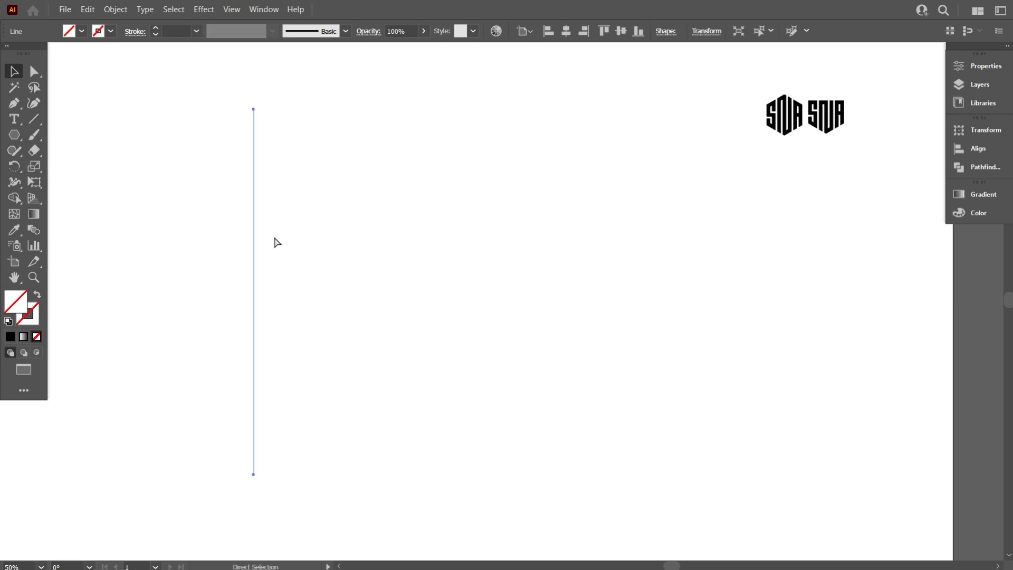
- Apply a black 1 pt stroke to the single vertical line again
{"action": "left_click_drag", "start_coordinate": [152, 181], "coordinate": [372, 316]}
{"action": "left_click", "coordinate": [110, 33]}
{"action": "left_click", "coordinate": [36, 55]}
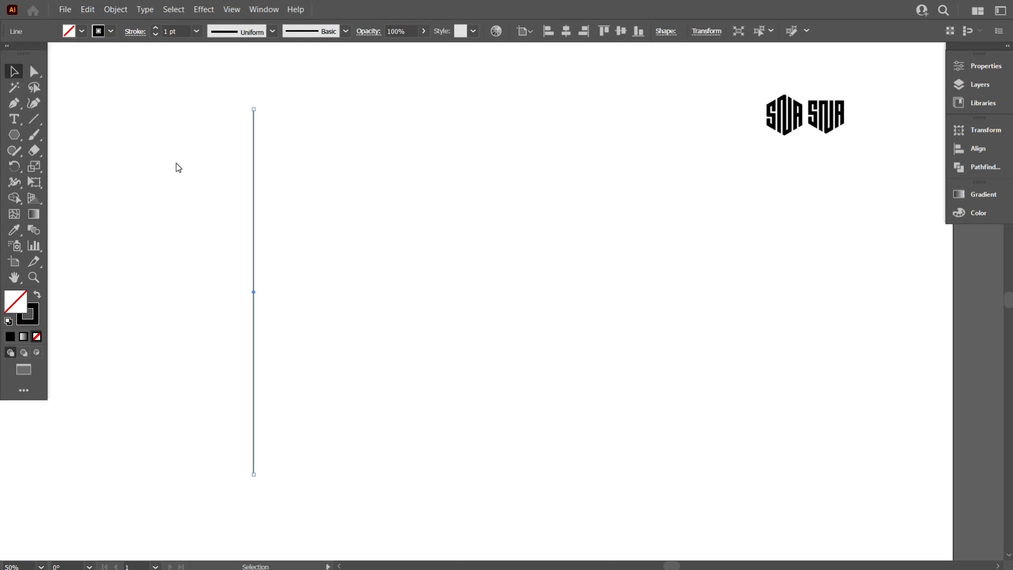
- Duplicate the line to the right at narrow, even spacing to make a row of 14 vertical lines
{"action": "left_click_drag", "start_coordinate": [256, 270], "coordinate": [264, 271]}
{"action": "key", "text": "ctrl+d"}
{"action": "key", "text": "ctrl+d"}
{"action": "key", "text": "ctrl+d"}
{"action": "key", "text": "ctrl+d"}
{"action": "key", "text": "ctrl+d"}
{"action": "key", "text": "ctrl+d"}
{"action": "key", "text": "ctrl+d"}
{"action": "key", "text": "ctrl+d"}
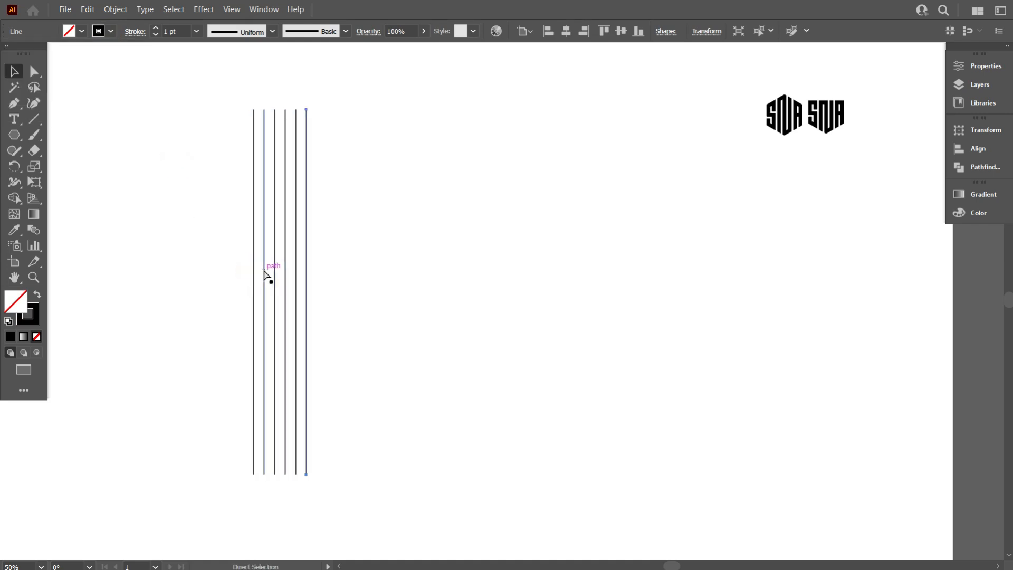
{"action": "key", "text": "ctrl+d"}
{"action": "key", "text": "ctrl+d"}
{"action": "key", "text": "ctrl+d"}
{"action": "key", "text": "ctrl+d"}
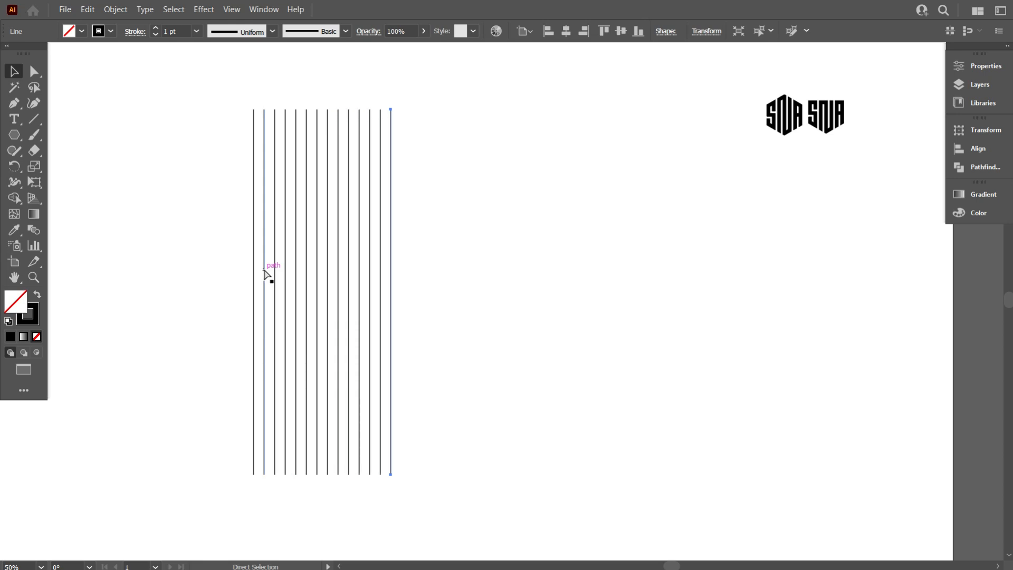
- Copy the 14 vertical lines, paste them in place and rotate the copy 90° to form a square grid
{"action": "left_click", "coordinate": [224, 190]}
{"action": "left_click_drag", "start_coordinate": [163, 169], "coordinate": [458, 327]}
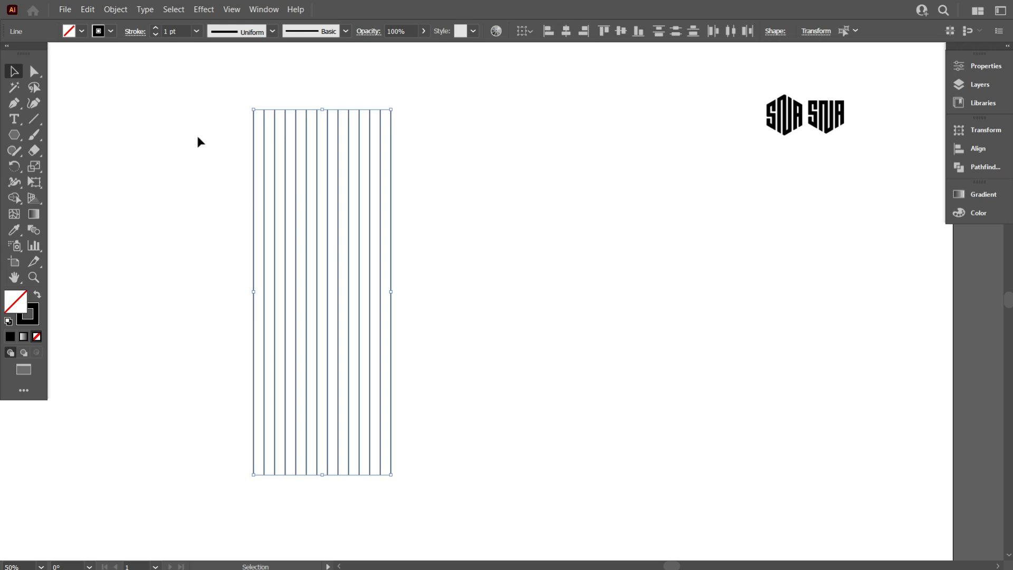
{"action": "left_click", "coordinate": [93, 9]}
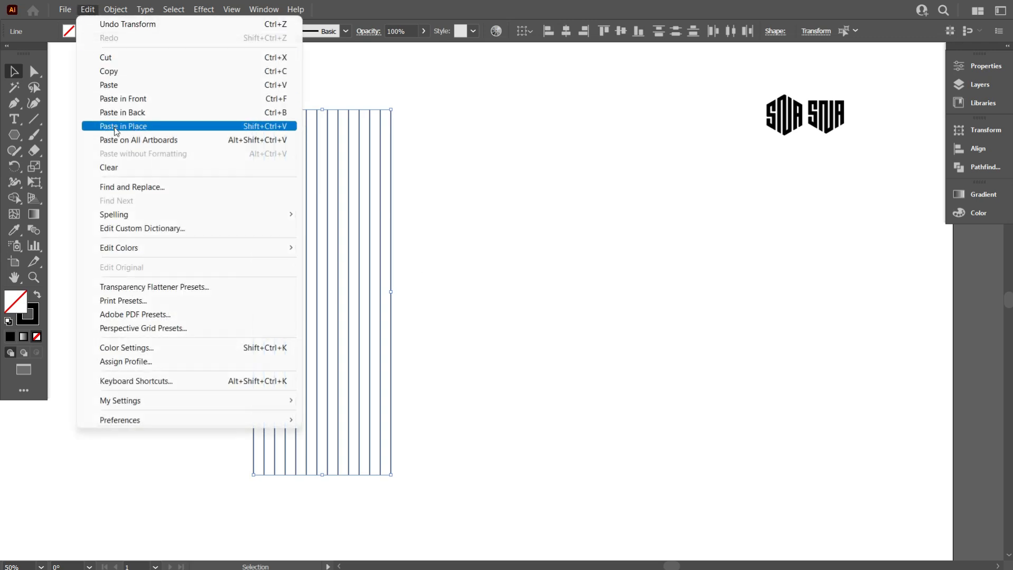
{"action": "left_click", "coordinate": [119, 71]}
{"action": "left_click", "coordinate": [87, 10]}
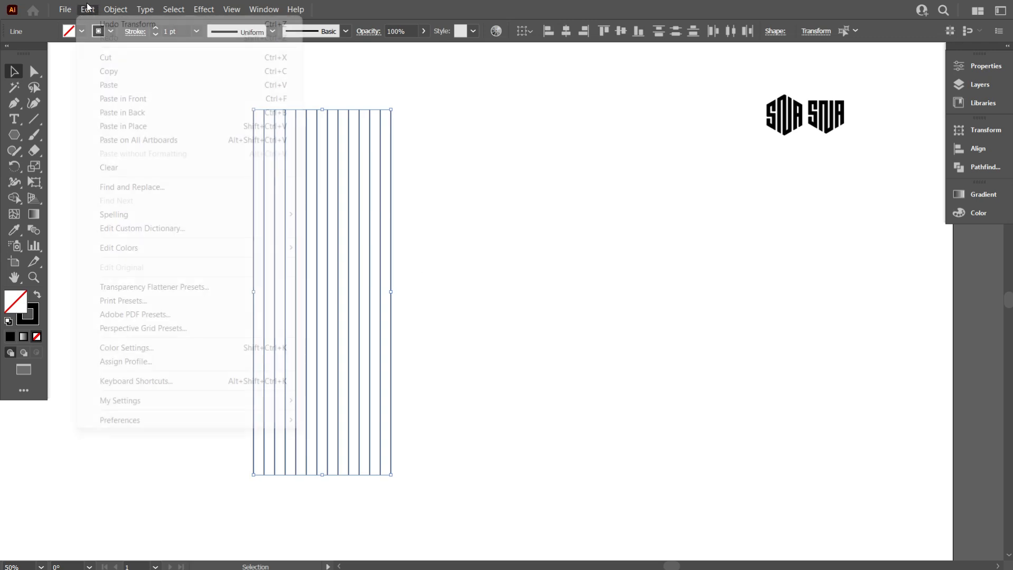
{"action": "left_click", "coordinate": [129, 126]}
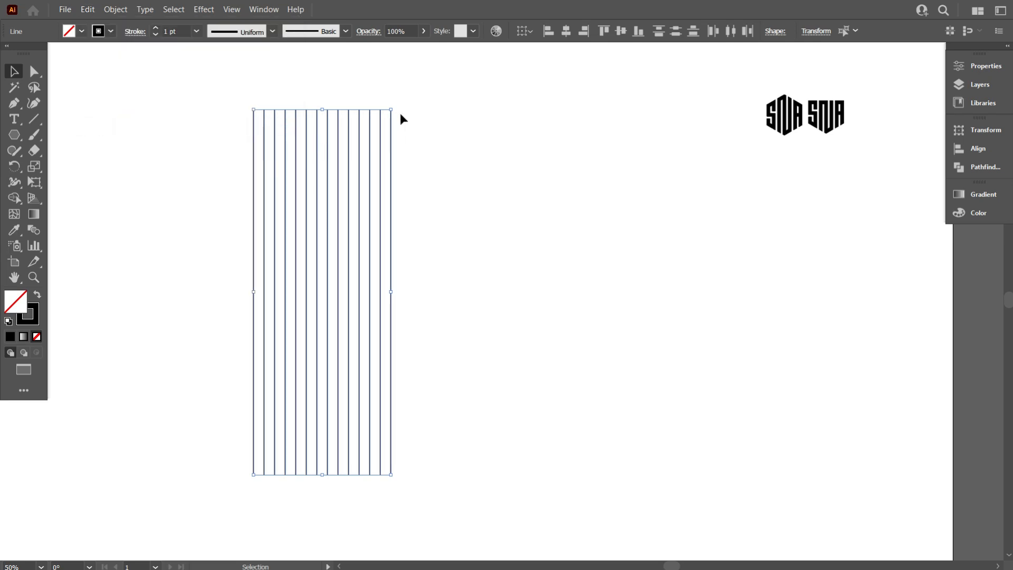
{"action": "left_click_drag", "start_coordinate": [395, 105], "coordinate": [461, 400]}
{"action": "left_click", "coordinate": [461, 400]}
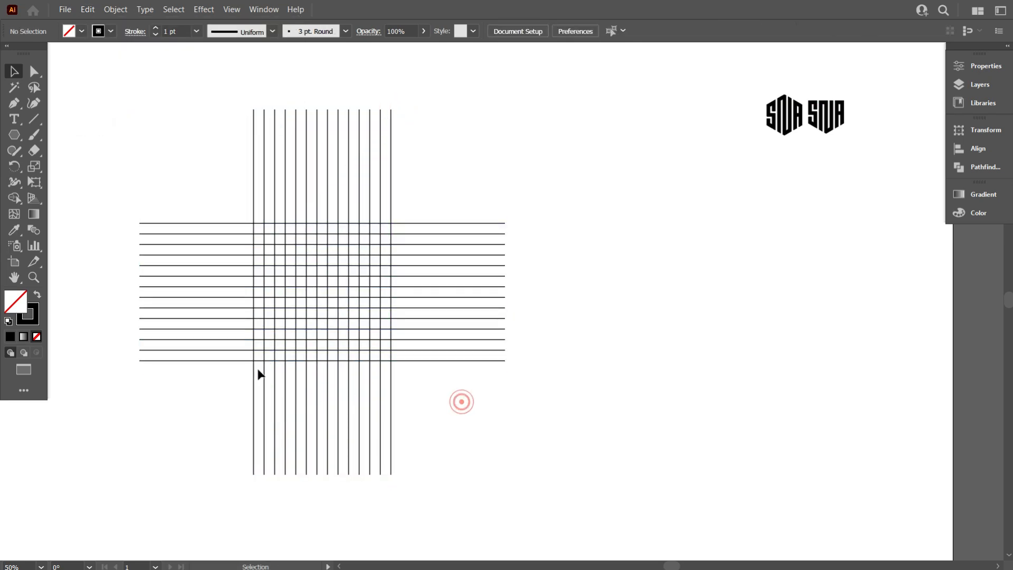
- Place a duplicate of the whole square grid on the right side of the artboard
{"action": "scroll", "coordinate": [262, 362], "scroll_direction": "up", "scroll_amount": 1}
{"action": "scroll", "coordinate": [228, 319], "scroll_direction": "up", "scroll_amount": 1}
{"action": "scroll", "coordinate": [298, 234], "scroll_direction": "up", "scroll_amount": 1}
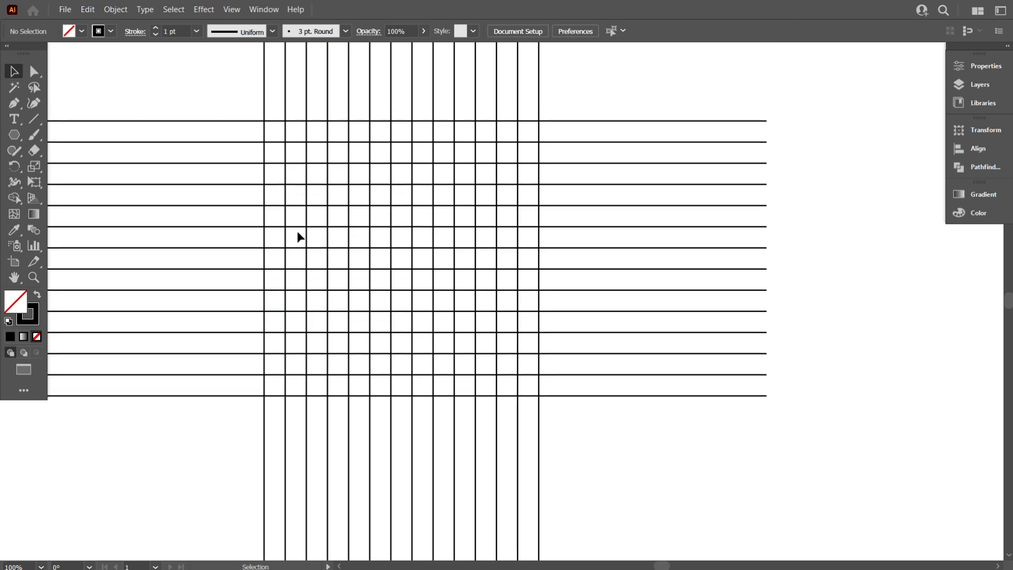
{"action": "scroll", "coordinate": [298, 234], "scroll_direction": "down", "scroll_amount": 2}
{"action": "left_click_drag", "start_coordinate": [236, 164], "coordinate": [438, 372]}
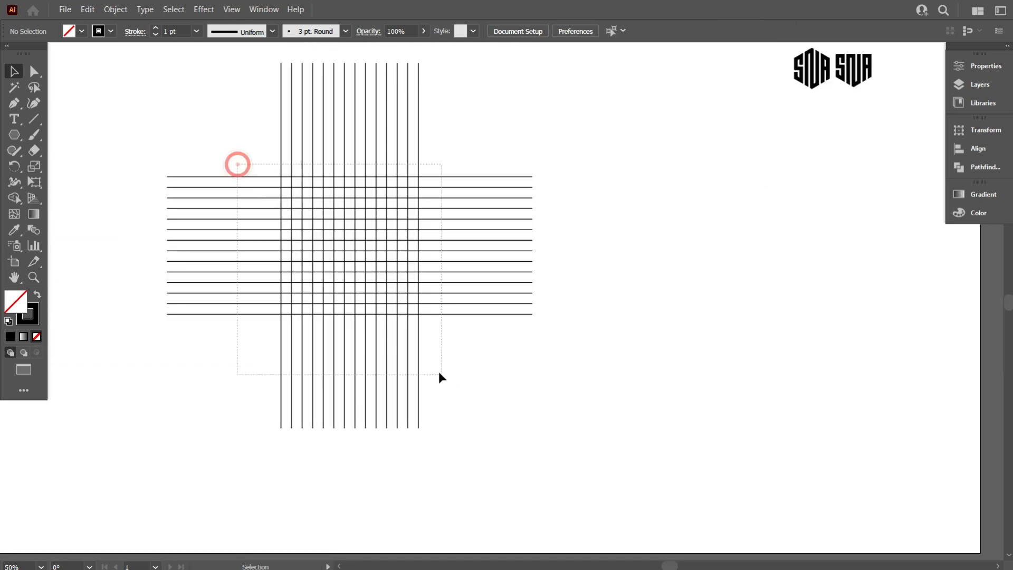
{"action": "left_click_drag", "start_coordinate": [405, 274], "coordinate": [824, 268]}
{"action": "left_click", "coordinate": [490, 388]}
- Build a full-height letter S, three cells wide, on the left grid with Shape Builder, using black fill and no stroke
{"action": "scroll", "coordinate": [240, 221], "scroll_direction": "up", "scroll_amount": 1}
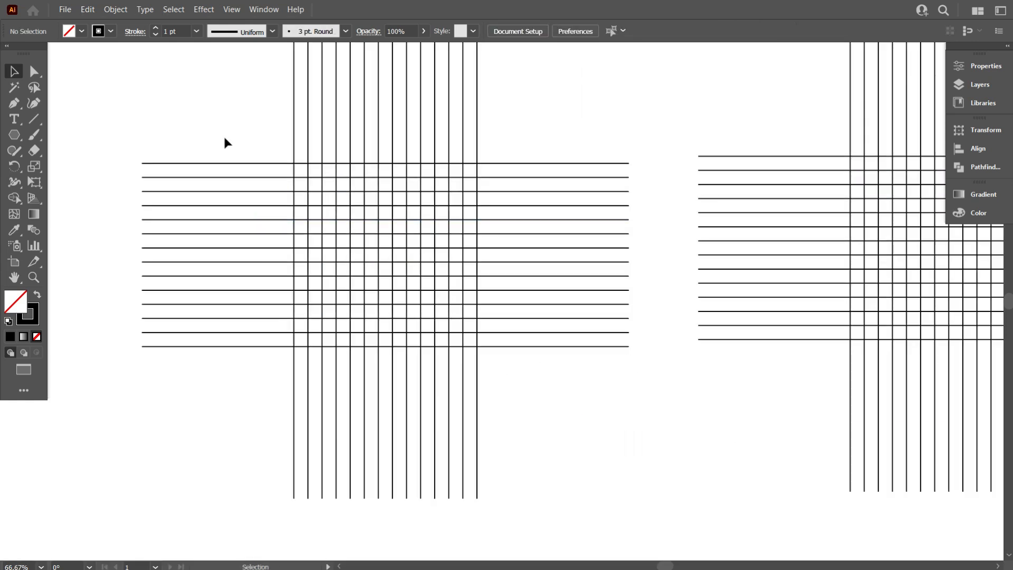
{"action": "left_click", "coordinate": [346, 299]}
{"action": "scroll", "coordinate": [347, 301], "scroll_direction": "up", "scroll_amount": 1}
{"action": "scroll", "coordinate": [348, 302], "scroll_direction": "up", "scroll_amount": 1}
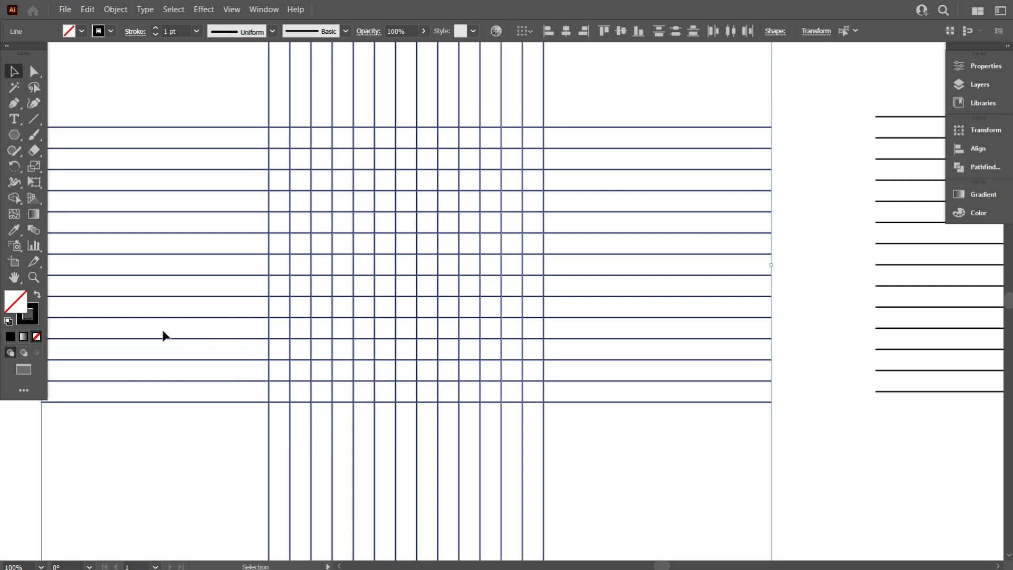
{"action": "left_click", "coordinate": [18, 201]}
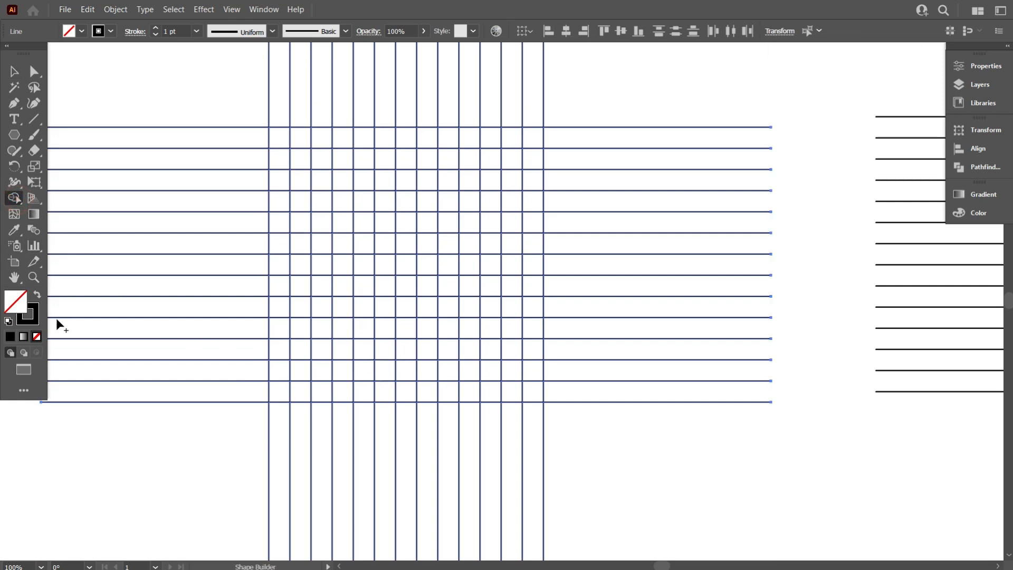
{"action": "left_click", "coordinate": [38, 297]}
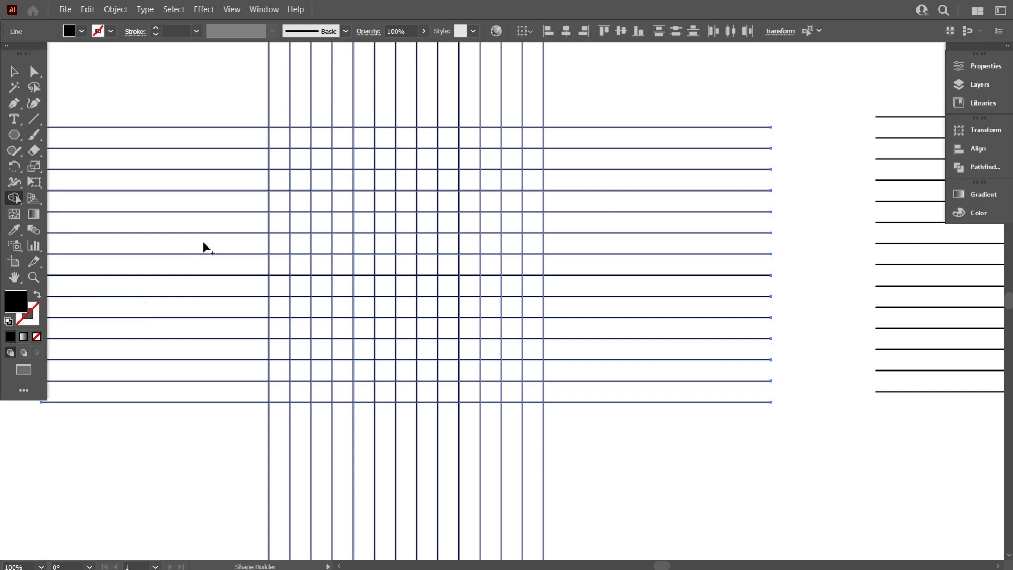
{"action": "scroll", "coordinate": [201, 232], "scroll_direction": "up", "scroll_amount": 1}
{"action": "scroll", "coordinate": [202, 231], "scroll_direction": "up", "scroll_amount": 1}
{"action": "scroll", "coordinate": [226, 231], "scroll_direction": "down", "scroll_amount": 1}
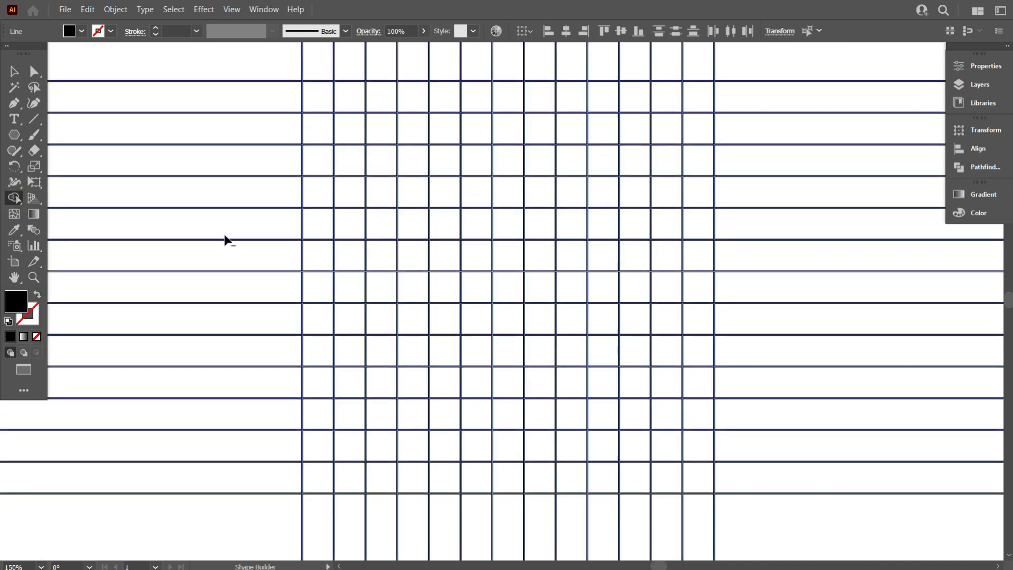
{"action": "scroll", "coordinate": [223, 234], "scroll_direction": "down", "scroll_amount": 1}
{"action": "left_click_drag", "start_coordinate": [288, 252], "coordinate": [282, 196]}
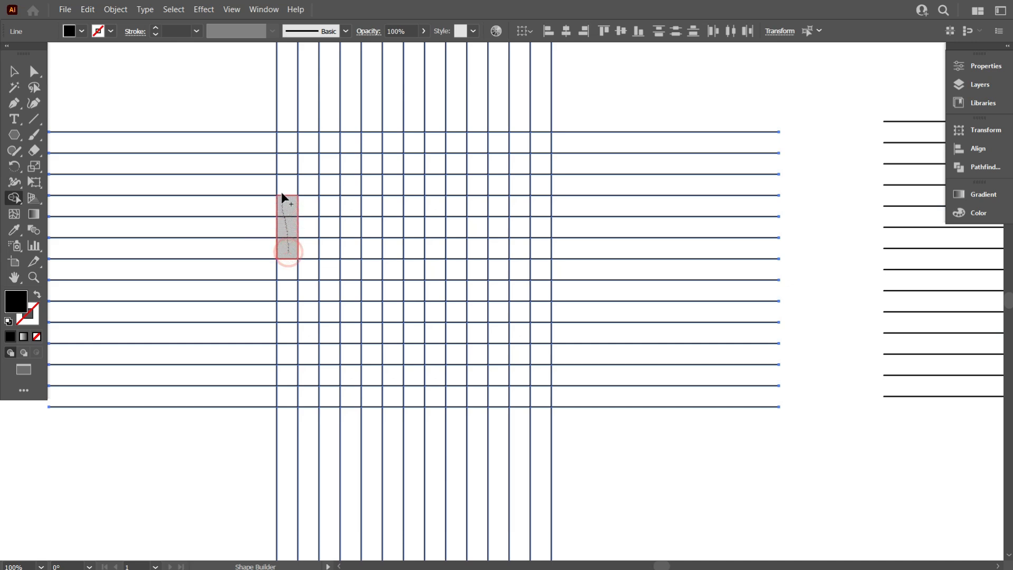
{"action": "left_click_drag", "start_coordinate": [324, 141], "coordinate": [324, 141]}
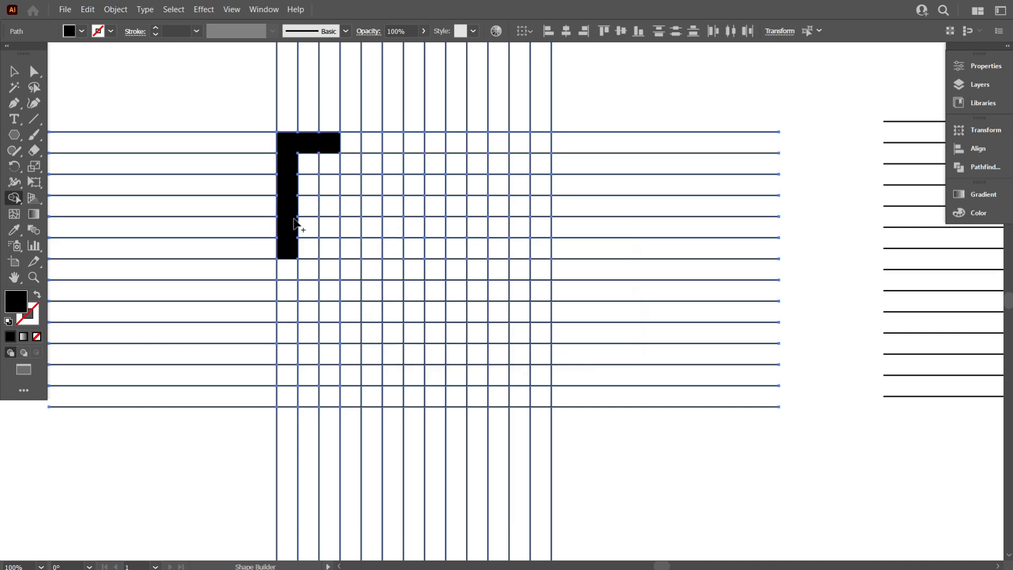
{"action": "mouse_move", "coordinate": [290, 260]}
{"action": "left_mouse_down"}
{"action": "mouse_move", "coordinate": [325, 265]}
{"action": "mouse_move", "coordinate": [322, 399]}
{"action": "mouse_move", "coordinate": [289, 393]}
{"action": "mouse_move", "coordinate": [286, 312]}
{"action": "left_mouse_up"}
{"action": "left_click_drag", "start_coordinate": [329, 148], "coordinate": [328, 169]}
{"action": "left_click_drag", "start_coordinate": [327, 224], "coordinate": [327, 225]}
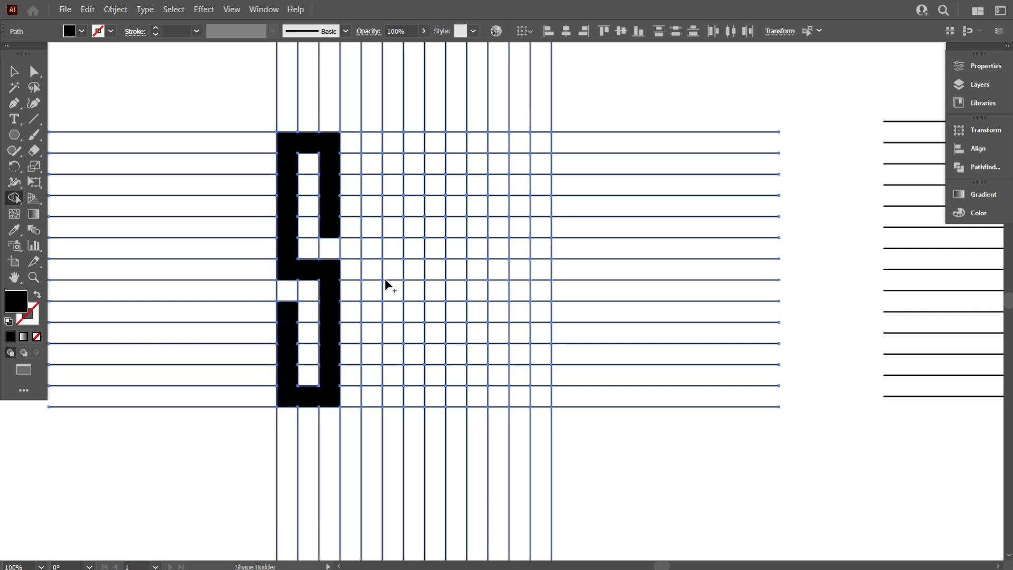
- Merge grid cells into a full-height letter N, five cells wide, leaving one empty column after the S
{"action": "left_click_drag", "start_coordinate": [369, 144], "coordinate": [369, 322]}
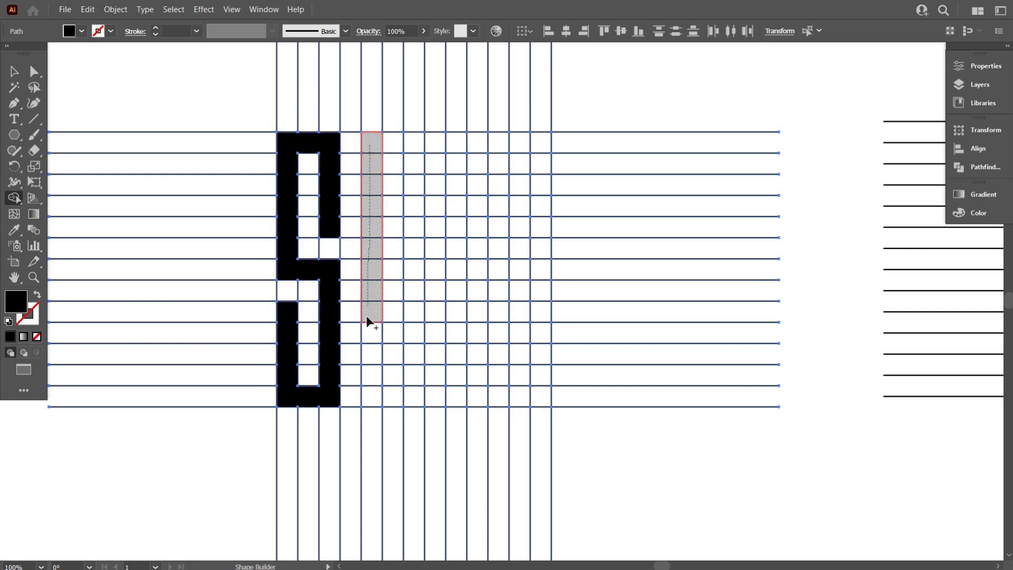
{"action": "left_click_drag", "start_coordinate": [367, 385], "coordinate": [368, 386]}
{"action": "mouse_move", "coordinate": [379, 142]}
{"action": "left_mouse_down"}
{"action": "mouse_move", "coordinate": [417, 197]}
{"action": "mouse_move", "coordinate": [412, 347]}
{"action": "left_mouse_up"}
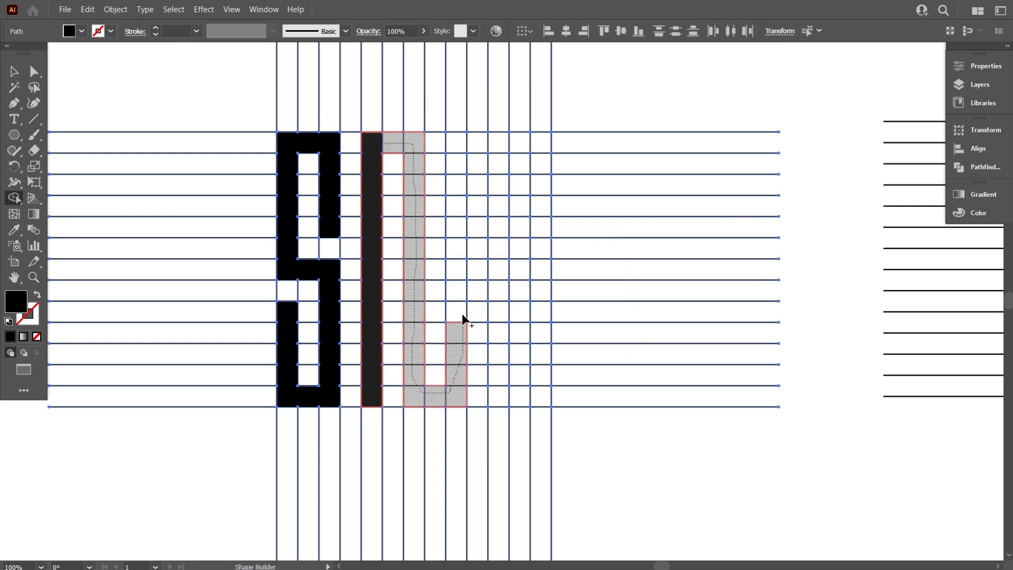
- Merge grid cells into a full-height, three-cell-wide letter A with a crossbar, one empty column after the N
{"action": "mouse_move", "coordinate": [457, 140]}
{"action": "left_mouse_down"}
{"action": "mouse_move", "coordinate": [499, 192]}
{"action": "mouse_move", "coordinate": [505, 306]}
{"action": "left_mouse_up"}
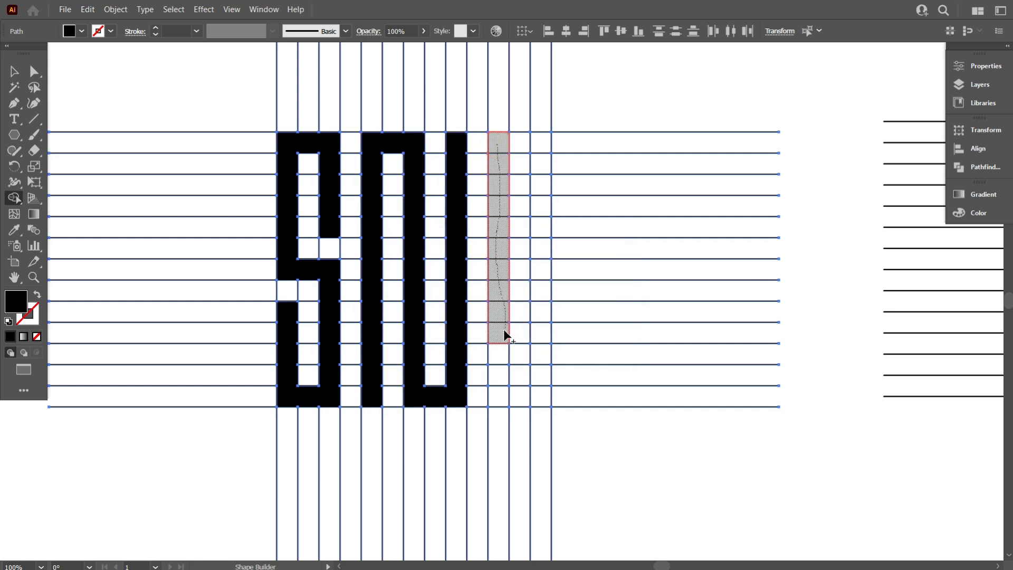
{"action": "left_click_drag", "start_coordinate": [503, 384], "coordinate": [503, 397]}
{"action": "mouse_move", "coordinate": [501, 143]}
{"action": "left_mouse_down"}
{"action": "mouse_move", "coordinate": [517, 141]}
{"action": "mouse_move", "coordinate": [545, 207]}
{"action": "mouse_move", "coordinate": [542, 296]}
{"action": "left_mouse_up"}
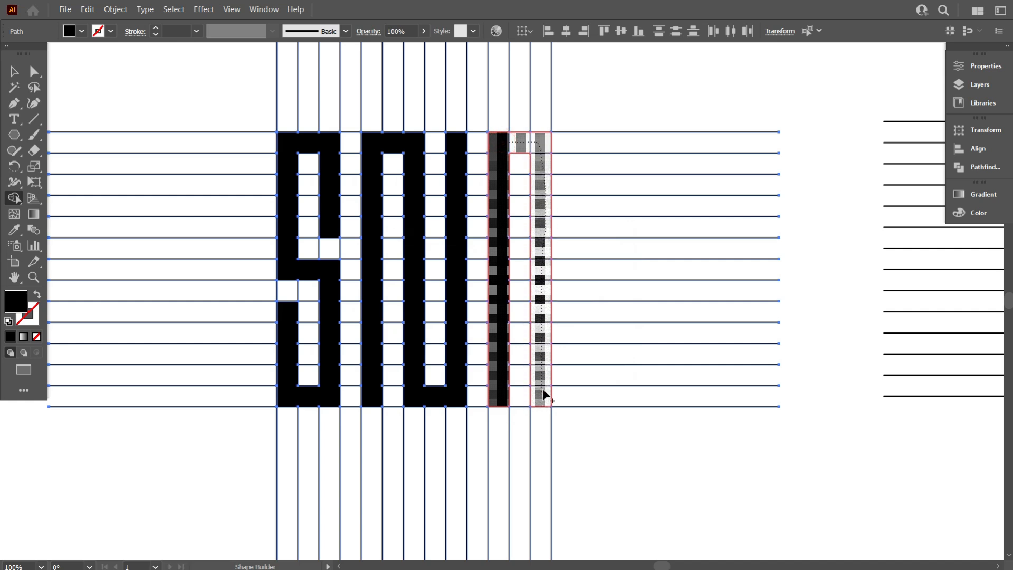
{"action": "left_click_drag", "start_coordinate": [546, 395], "coordinate": [546, 399]}
{"action": "left_click_drag", "start_coordinate": [501, 267], "coordinate": [541, 277]}
- Move the three letters S, N and A together off the grid to the artboard's upper-left corner
{"action": "scroll", "coordinate": [262, 248], "scroll_direction": "up", "scroll_amount": 2}
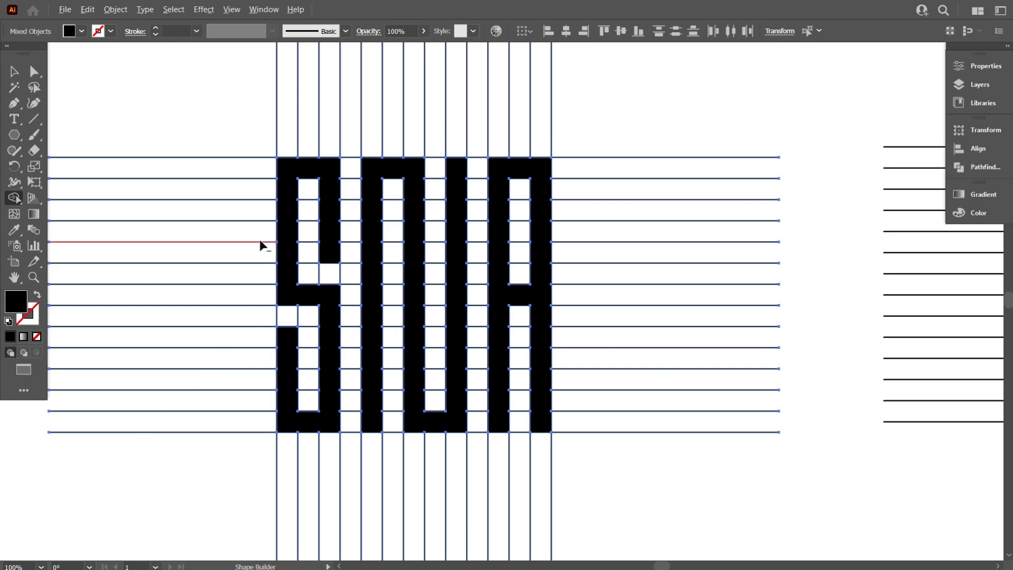
{"action": "scroll", "coordinate": [262, 246], "scroll_direction": "down", "scroll_amount": 2}
{"action": "scroll", "coordinate": [142, 115], "scroll_direction": "up", "scroll_amount": 1}
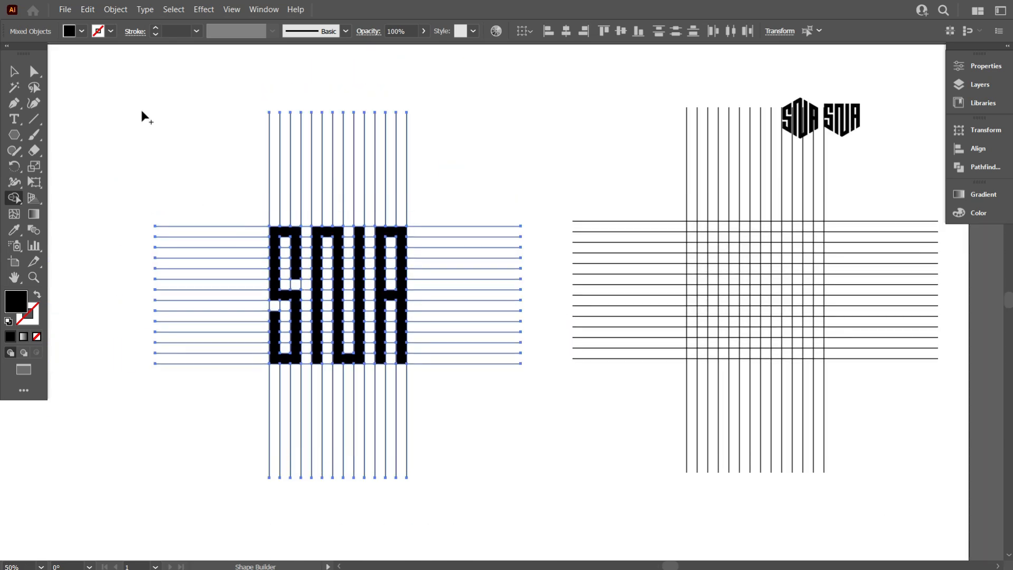
{"action": "left_click", "coordinate": [15, 71]}
{"action": "left_click", "coordinate": [93, 108]}
{"action": "scroll", "coordinate": [93, 108], "scroll_direction": "down", "scroll_amount": 1}
{"action": "scroll", "coordinate": [340, 290], "scroll_direction": "up", "scroll_amount": 1}
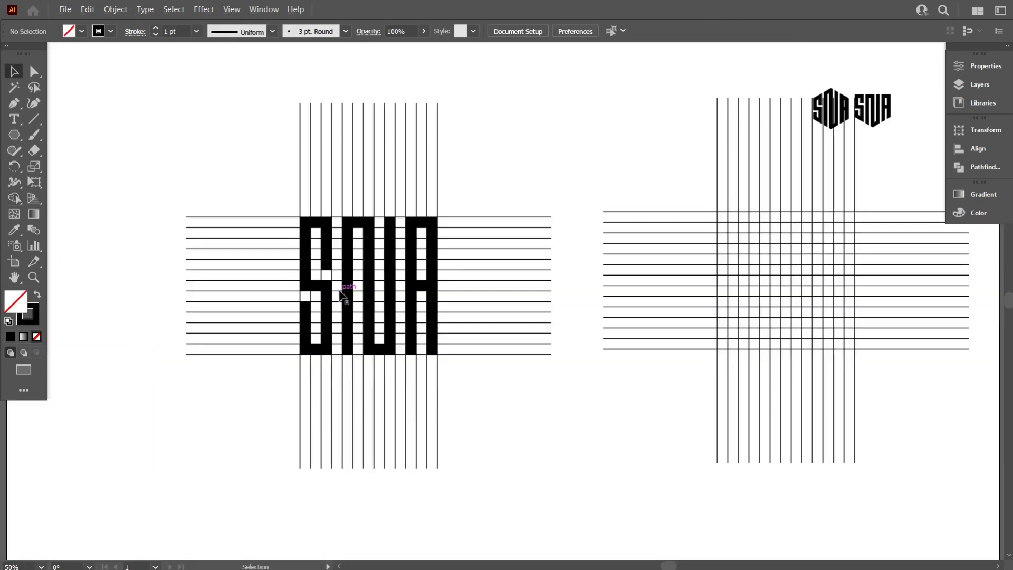
{"action": "left_click", "coordinate": [330, 260]}
{"action": "left_click", "coordinate": [351, 267], "text": "shift"}
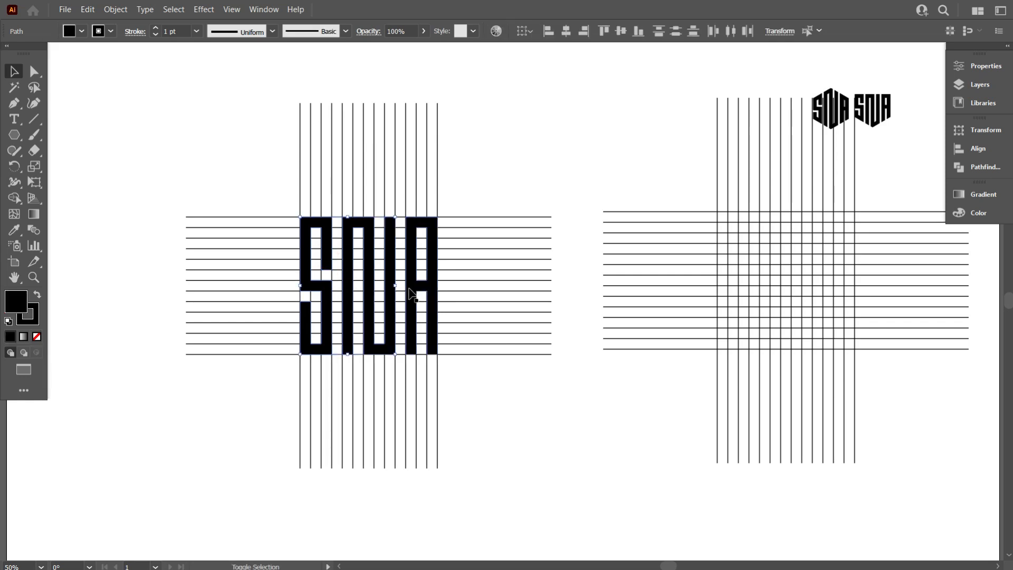
{"action": "scroll", "coordinate": [412, 288], "scroll_direction": "down", "scroll_amount": 1}
{"action": "left_click_drag", "start_coordinate": [414, 311], "coordinate": [228, 186]}
- Delete the leftover lines of the left grid and select the rectangular SNA lettering
{"action": "left_click_drag", "start_coordinate": [299, 153], "coordinate": [480, 429]}
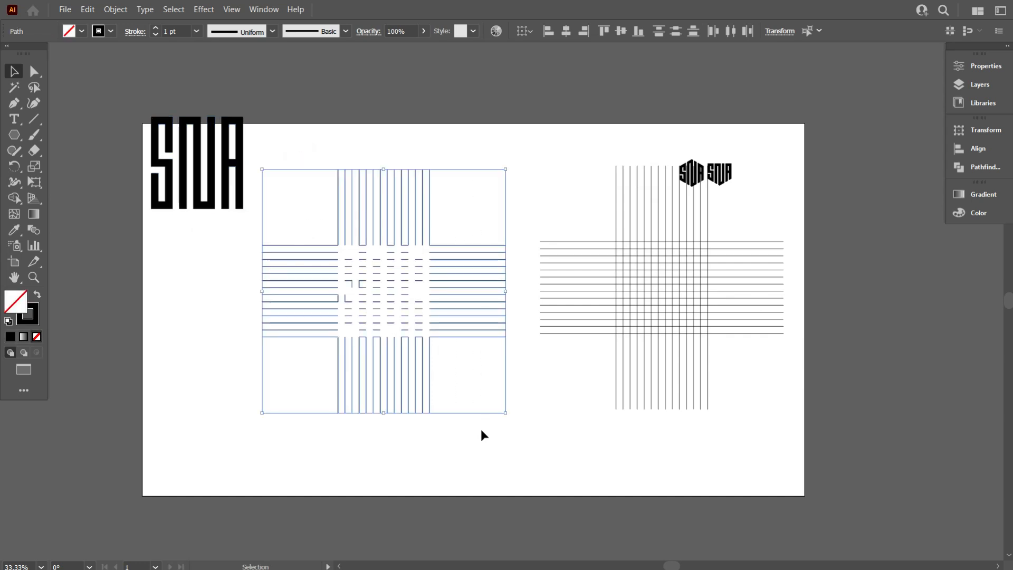
{"action": "key", "text": "Delete"}
{"action": "left_click_drag", "start_coordinate": [403, 348], "coordinate": [124, 83]}
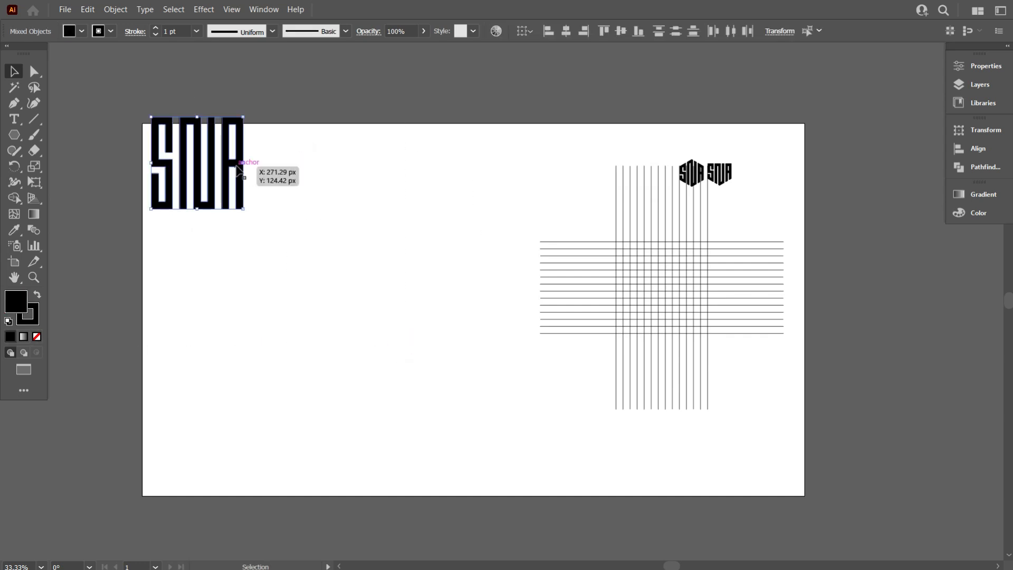
- Move the rectangular SNA lettering down into the artboard's left half and set its stroke weight to 5 pt
{"action": "left_click_drag", "start_coordinate": [225, 179], "coordinate": [347, 279]}
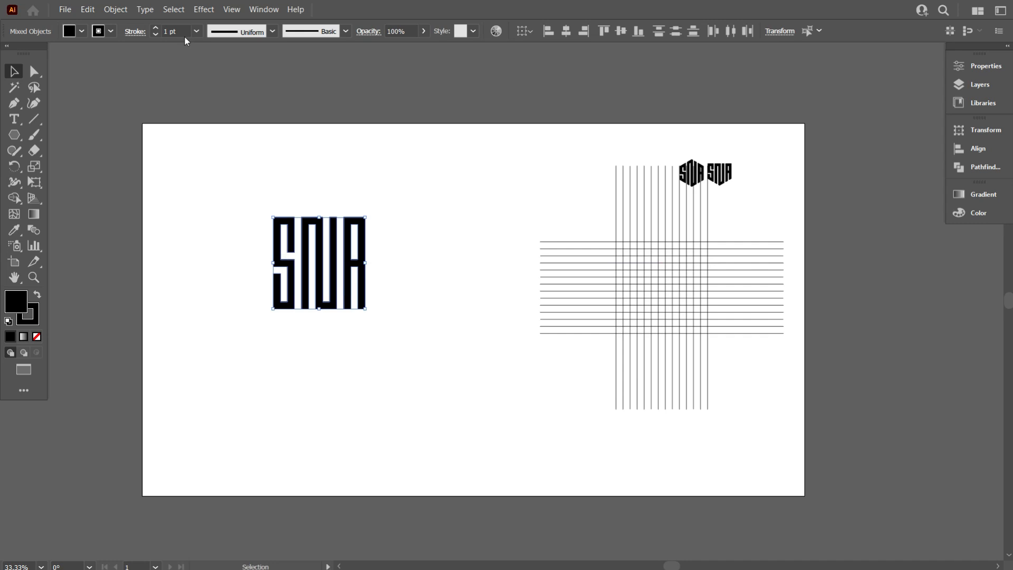
{"action": "scroll", "coordinate": [183, 32], "scroll_direction": "up", "scroll_amount": 4}
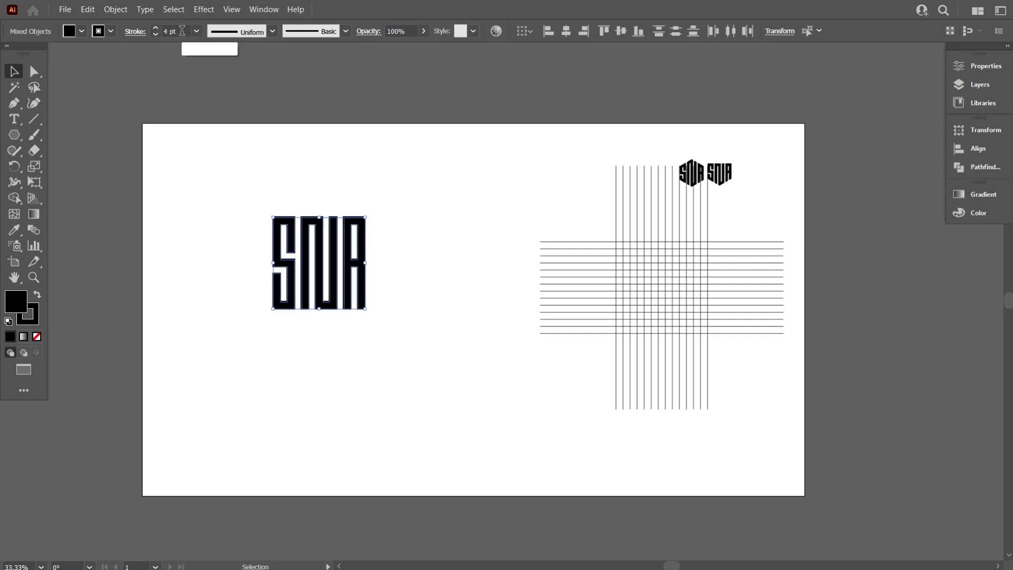
{"action": "left_click", "coordinate": [199, 168]}
{"action": "scroll", "coordinate": [268, 259], "scroll_direction": "up", "scroll_amount": 1}
{"action": "left_click_drag", "start_coordinate": [204, 173], "coordinate": [476, 367]}
- Expand the lettering's fill and stroke, and unite the resulting shapes with Pathfinder
{"action": "left_click", "coordinate": [116, 9]}
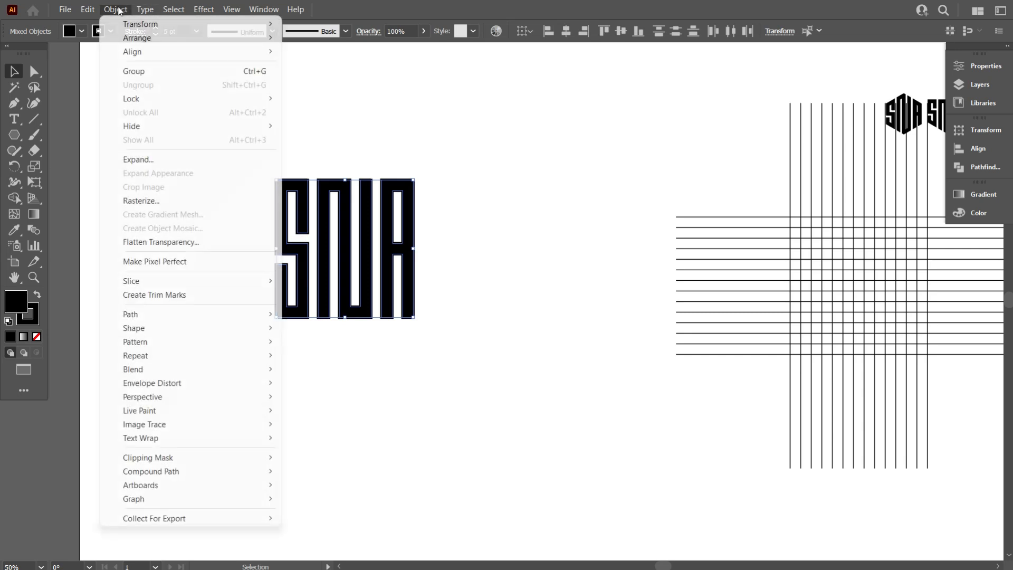
{"action": "left_click", "coordinate": [176, 159]}
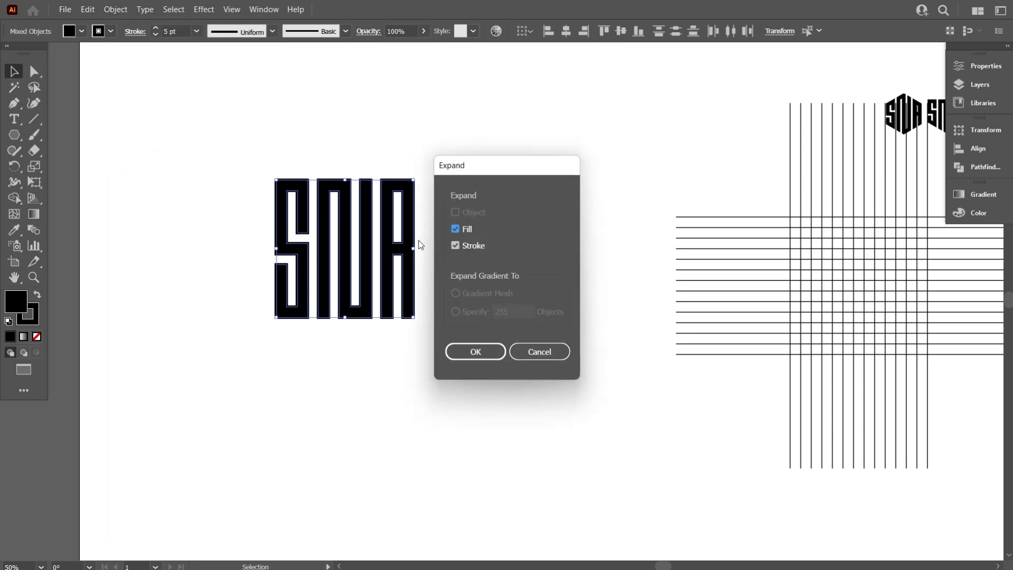
{"action": "left_click", "coordinate": [475, 352]}
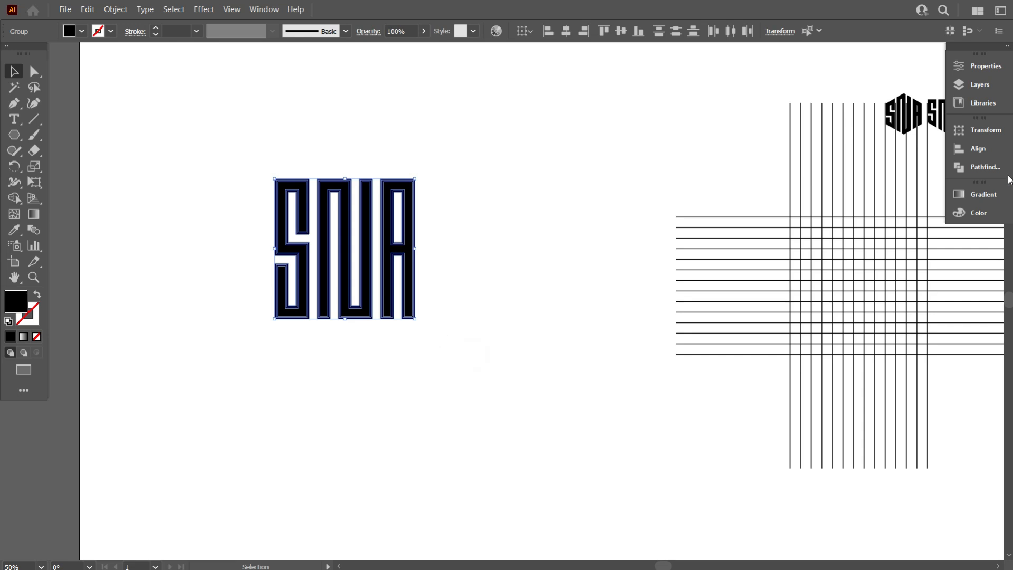
{"action": "left_click", "coordinate": [985, 167]}
{"action": "left_click", "coordinate": [807, 163]}
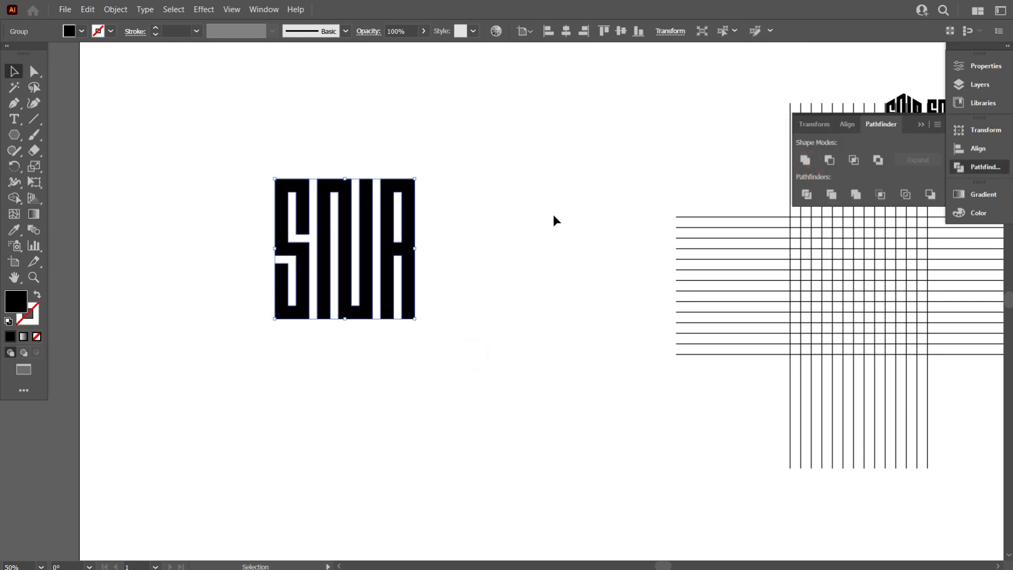
{"action": "left_click", "coordinate": [553, 216]}
- Select the whole remaining line grid and move it left, clear of the two small monograms
{"action": "scroll", "coordinate": [317, 222], "scroll_direction": "up", "scroll_amount": 2}
{"action": "scroll", "coordinate": [550, 361], "scroll_direction": "down", "scroll_amount": 1}
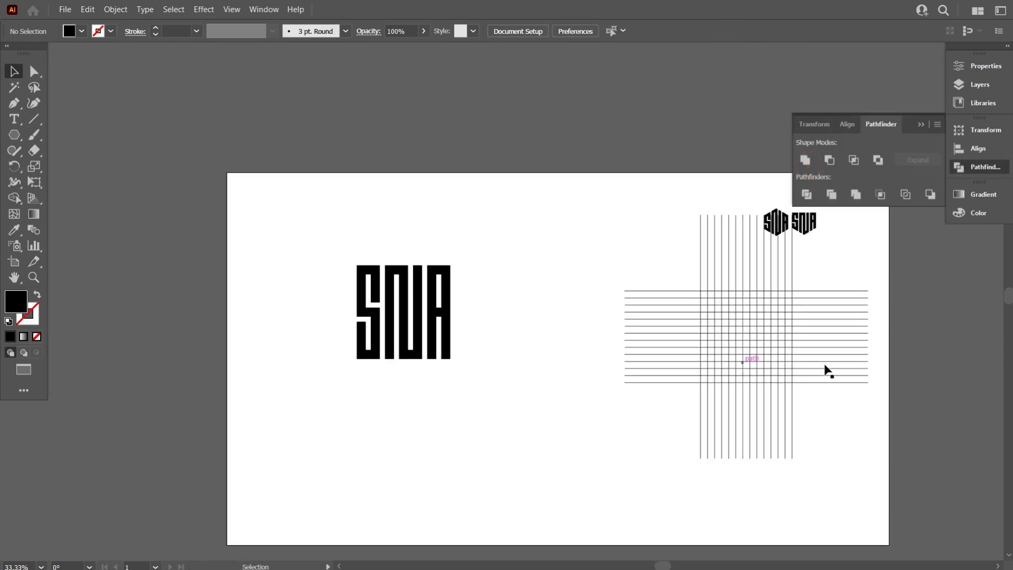
{"action": "left_click_drag", "start_coordinate": [673, 302], "coordinate": [666, 291]}
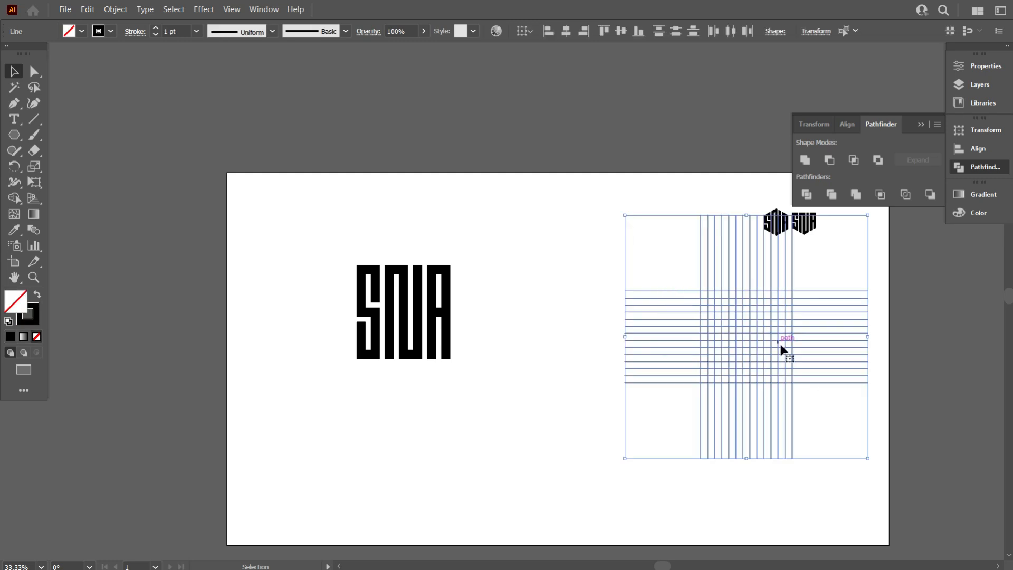
{"action": "left_click_drag", "start_coordinate": [786, 361], "coordinate": [653, 356]}
{"action": "scroll", "coordinate": [669, 366], "scroll_direction": "up", "scroll_amount": 2}
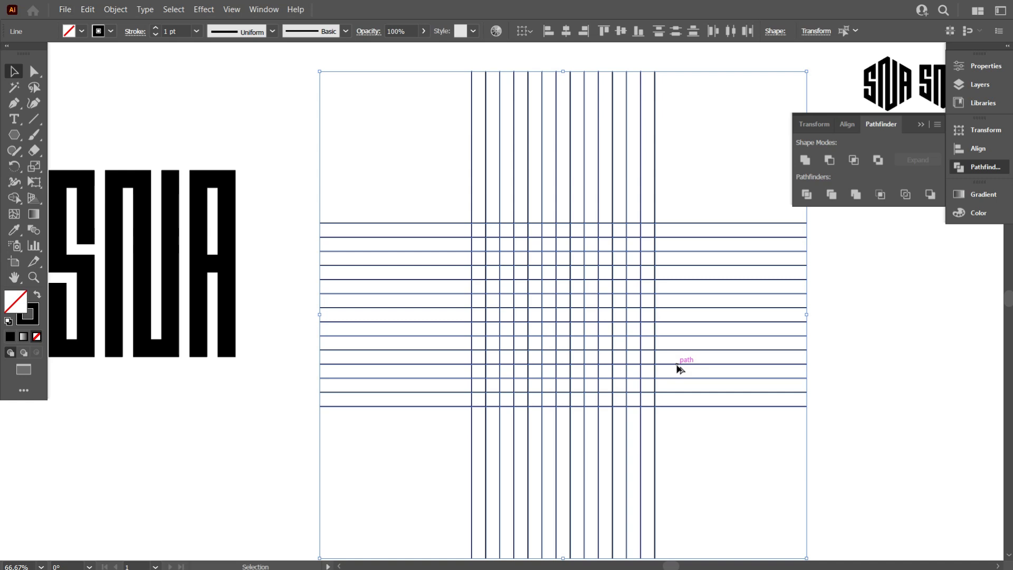
{"action": "scroll", "coordinate": [680, 369], "scroll_direction": "up", "scroll_amount": 1}
{"action": "left_click", "coordinate": [306, 144]}
{"action": "scroll", "coordinate": [322, 163], "scroll_direction": "down", "scroll_amount": 2}
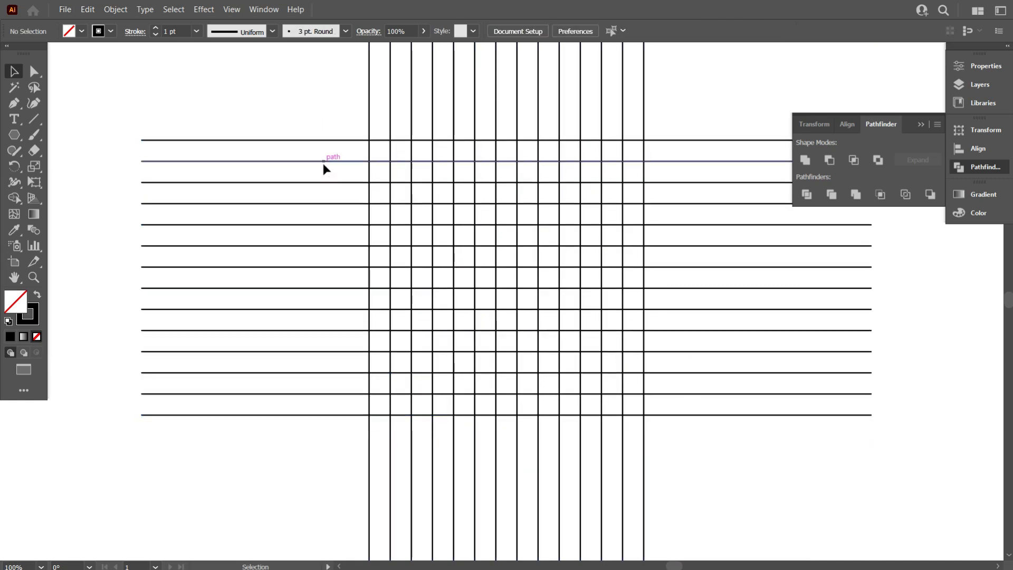
- Draw a circle with the Ellipse tool that spans the full square where the grid lines cross
{"action": "left_click", "coordinate": [14, 139]}
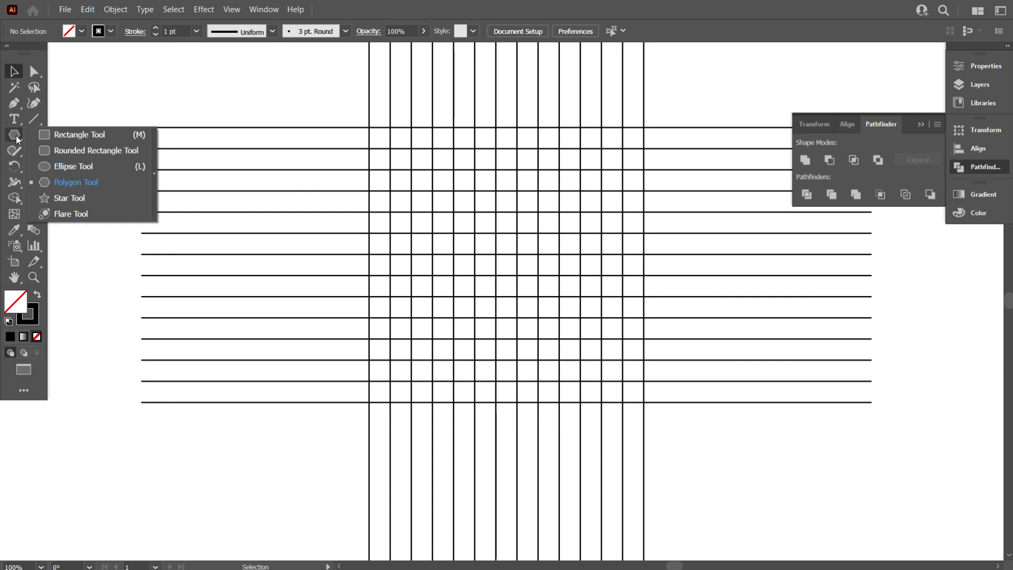
{"action": "left_click", "coordinate": [48, 167]}
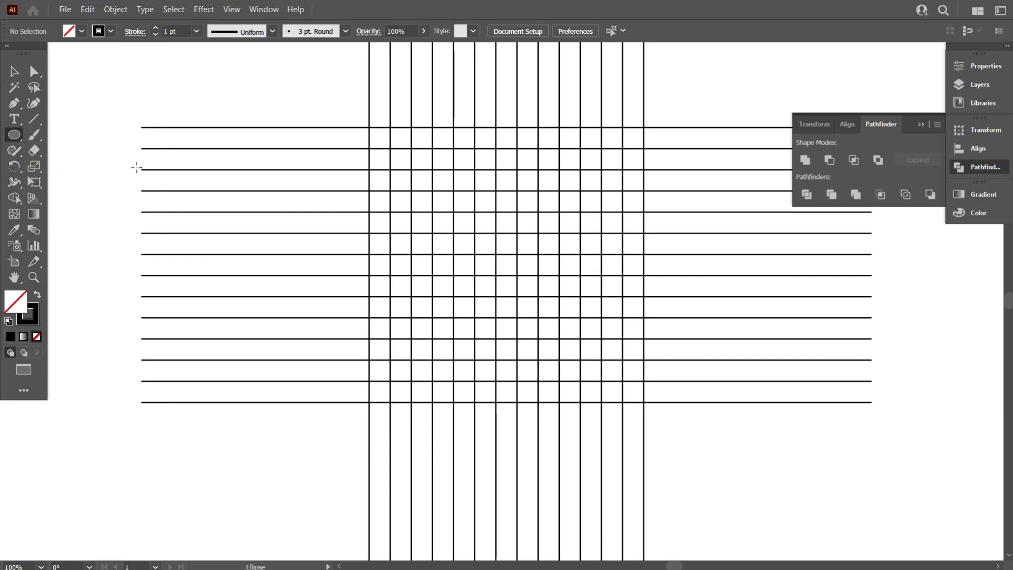
{"action": "left_click_drag", "start_coordinate": [372, 128], "coordinate": [643, 373]}
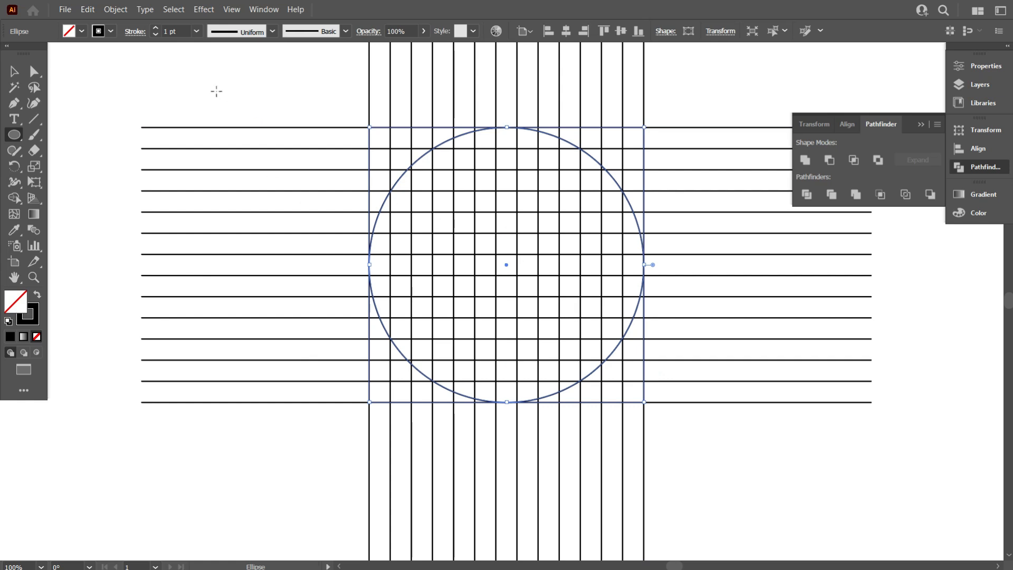
- Paste a copy of the circle in place and shrink it about its centre by one grid cell on every side
{"action": "left_click", "coordinate": [87, 12]}
{"action": "left_click", "coordinate": [107, 73]}
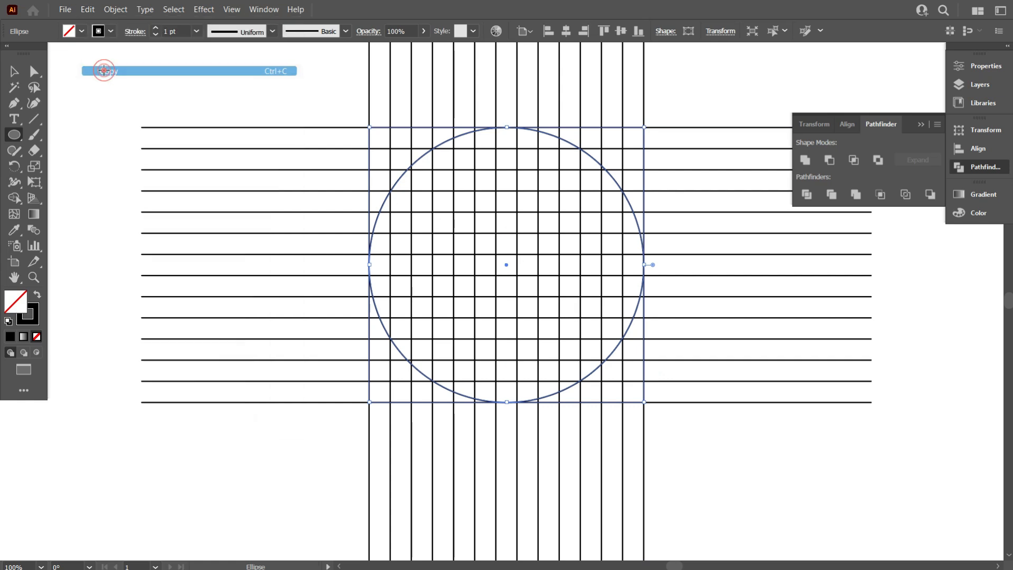
{"action": "left_click", "coordinate": [87, 10]}
{"action": "left_click", "coordinate": [105, 122]}
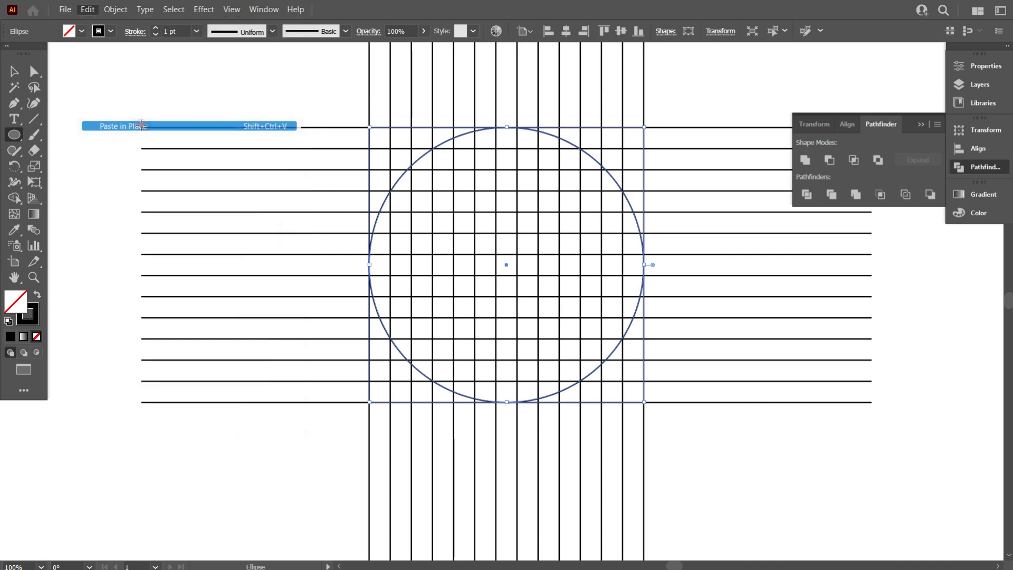
{"action": "left_click_drag", "start_coordinate": [644, 264], "coordinate": [624, 266]}
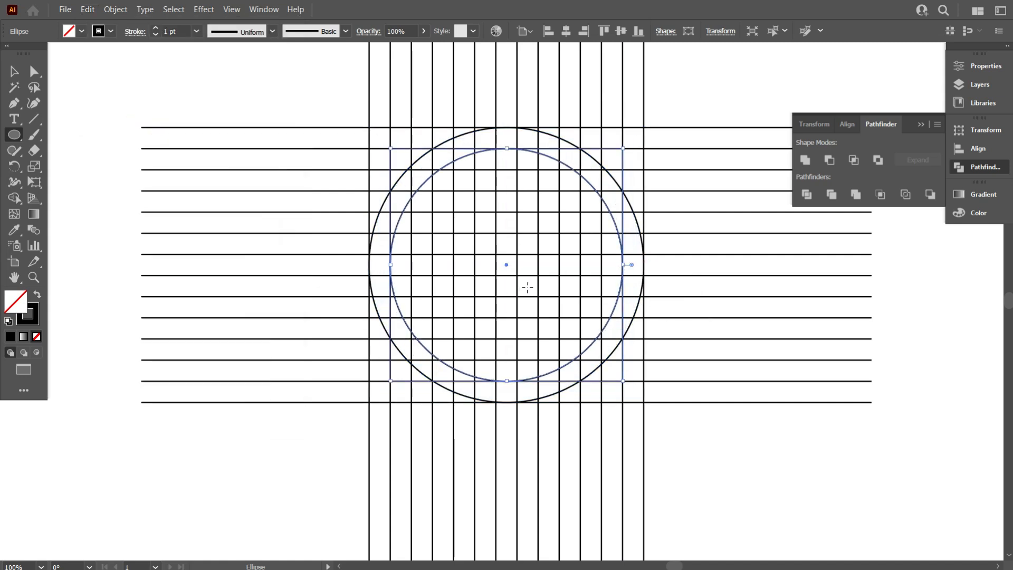
{"action": "key", "text": "v"}
{"action": "left_click", "coordinate": [197, 62]}
{"action": "scroll", "coordinate": [278, 142], "scroll_direction": "down", "scroll_amount": 1}
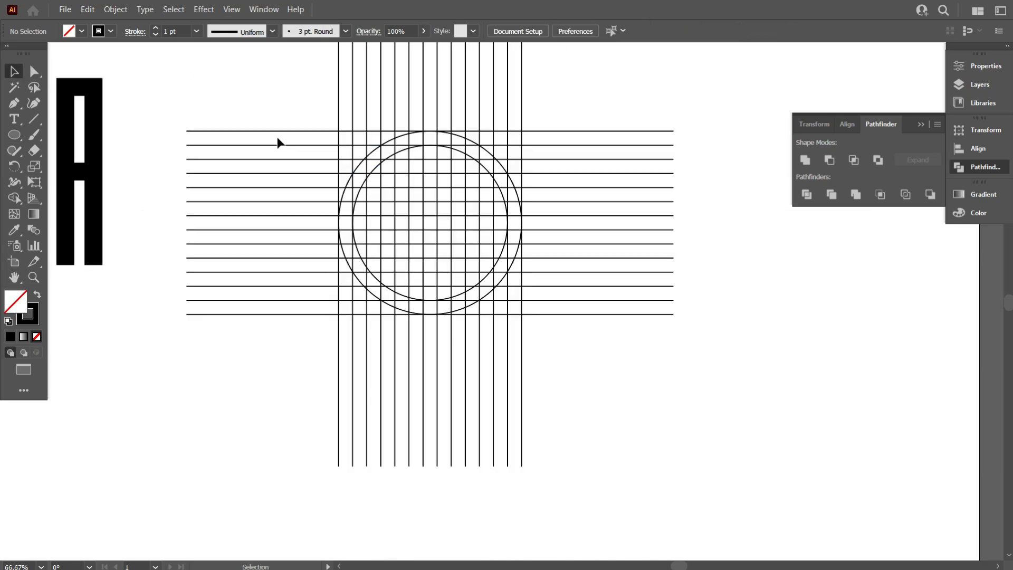
- Select the grid together with both circles and ready the Shape Builder tool with black fill and no stroke
{"action": "left_click_drag", "start_coordinate": [268, 94], "coordinate": [570, 375]}
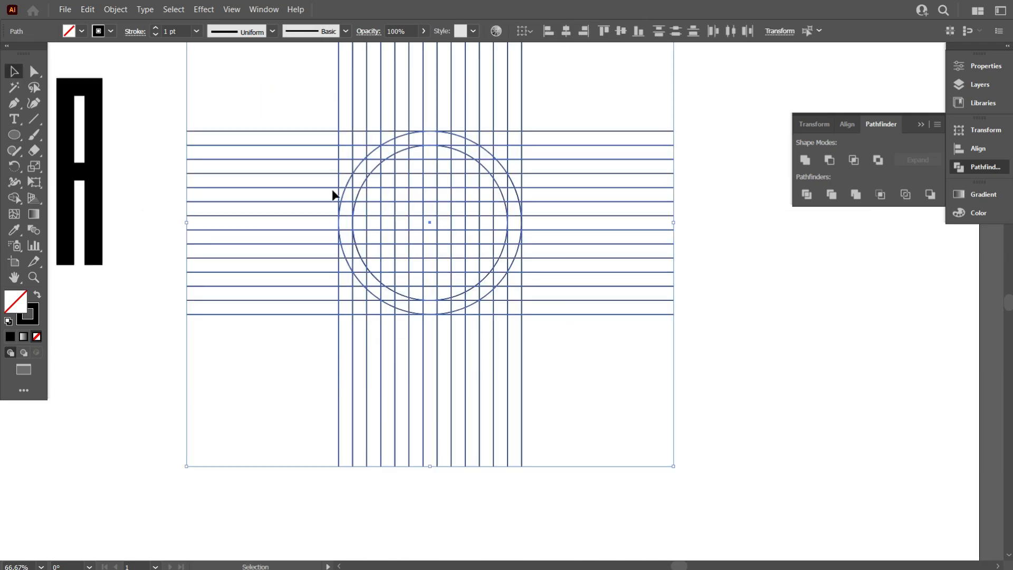
{"action": "scroll", "coordinate": [332, 194], "scroll_direction": "up", "scroll_amount": 1}
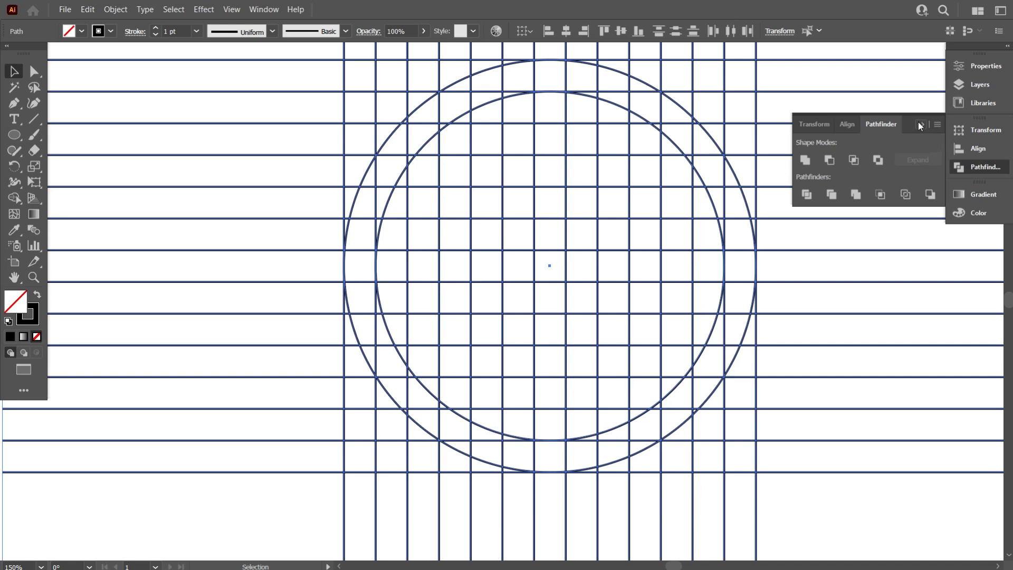
{"action": "left_click", "coordinate": [919, 124]}
{"action": "scroll", "coordinate": [805, 192], "scroll_direction": "up", "scroll_amount": 2}
{"action": "scroll", "coordinate": [798, 198], "scroll_direction": "up", "scroll_amount": 1}
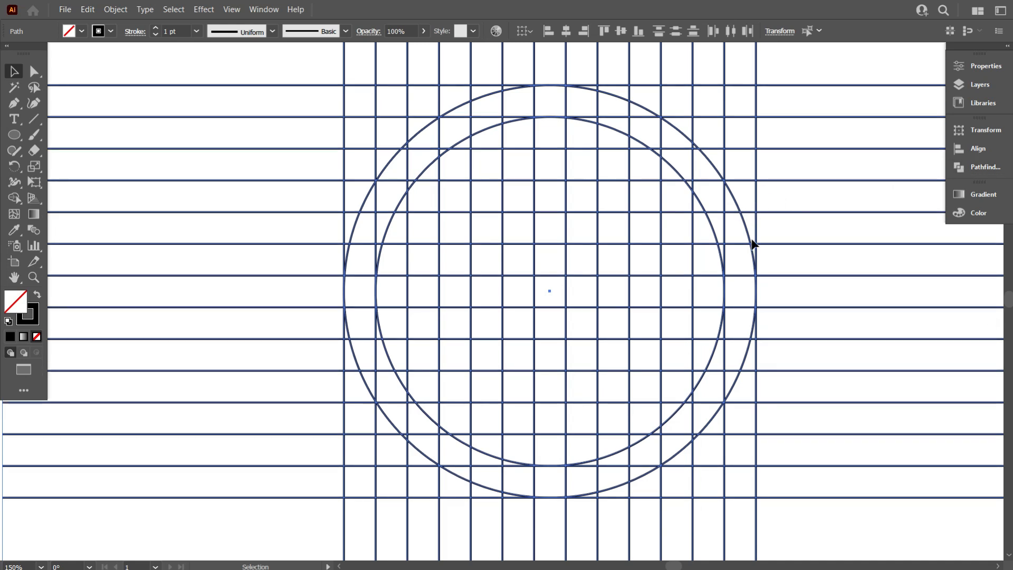
{"action": "left_click", "coordinate": [13, 197]}
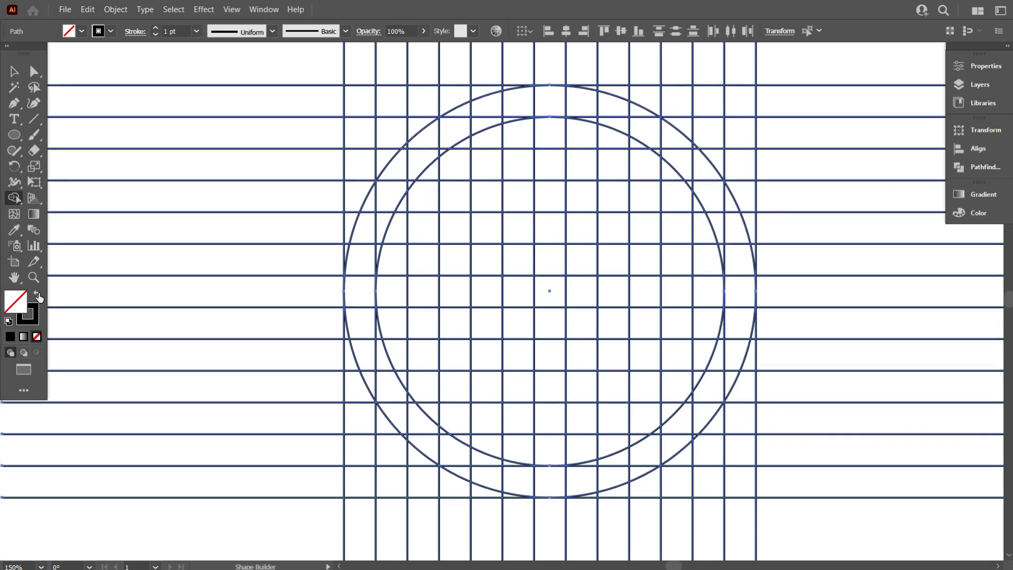
{"action": "left_click", "coordinate": [37, 295]}
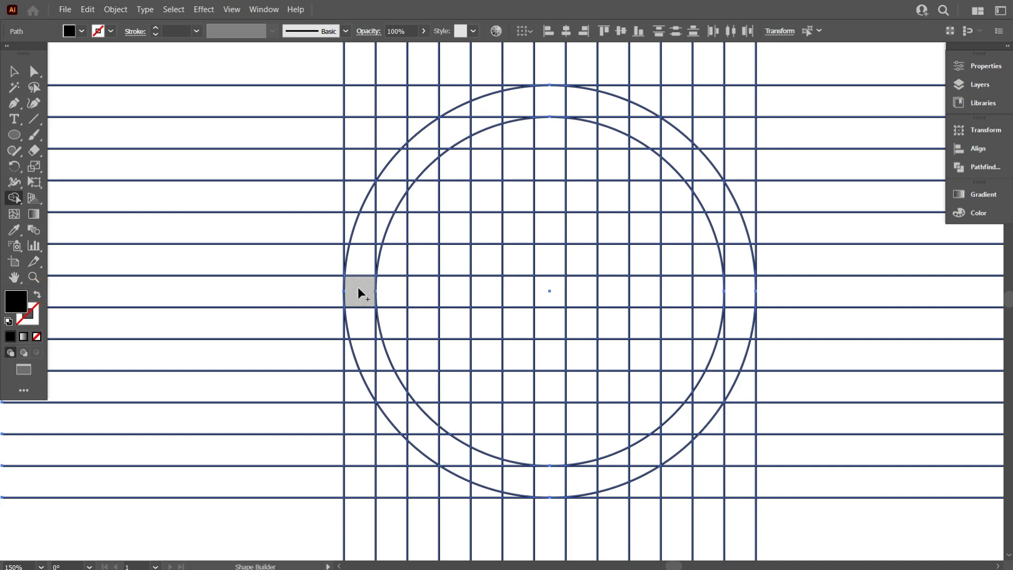
{"action": "mouse_move", "coordinate": [359, 293]}
{"action": "left_mouse_down"}
{"action": "mouse_move", "coordinate": [382, 207]}
{"action": "mouse_move", "coordinate": [444, 139]}
{"action": "mouse_move", "coordinate": [407, 287]}
{"action": "mouse_move", "coordinate": [419, 285]}
{"action": "mouse_move", "coordinate": [427, 386]}
{"action": "left_mouse_up"}
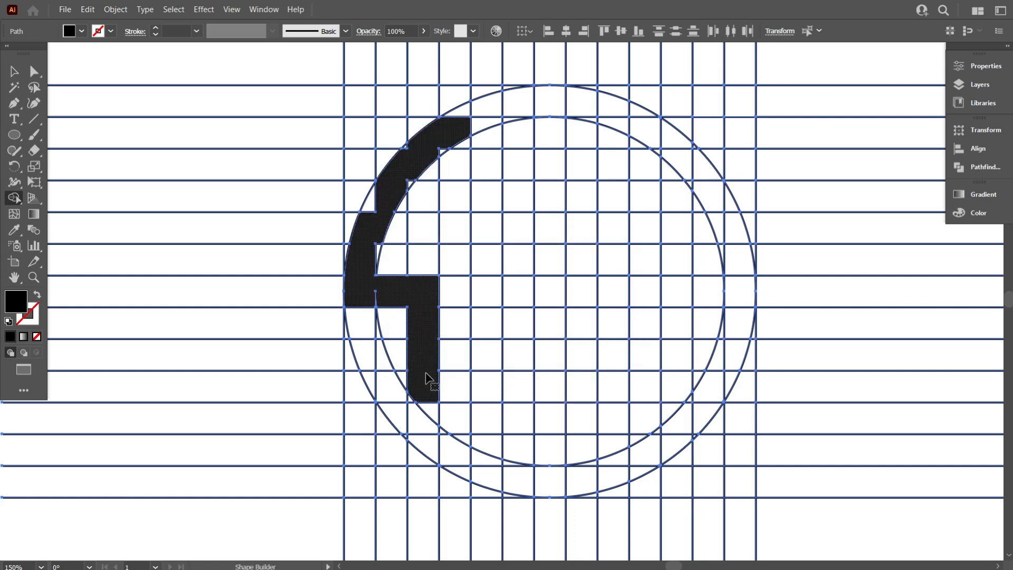
{"action": "key", "text": "ctrl+z"}
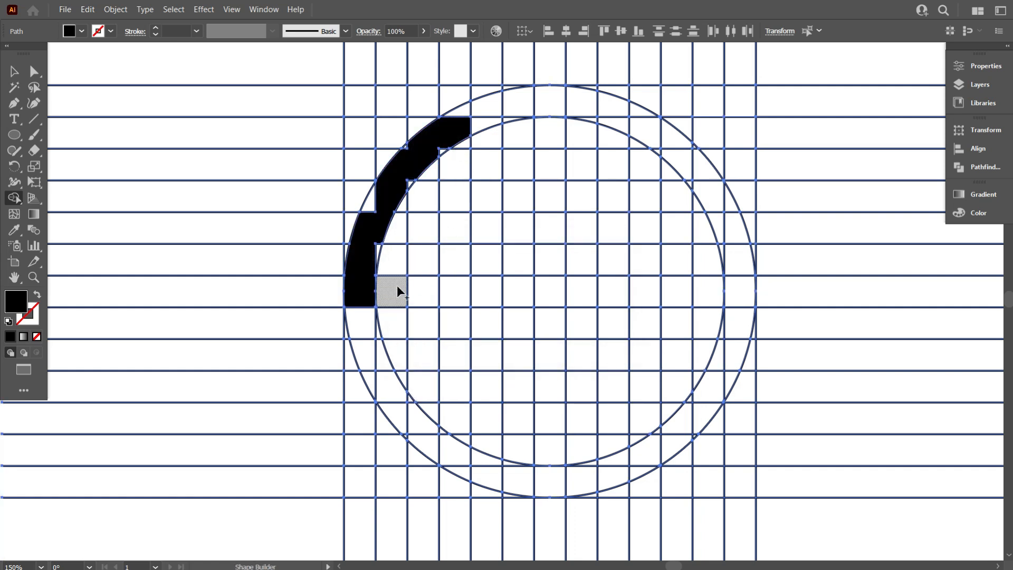
{"action": "left_click_drag", "start_coordinate": [371, 287], "coordinate": [421, 290]}
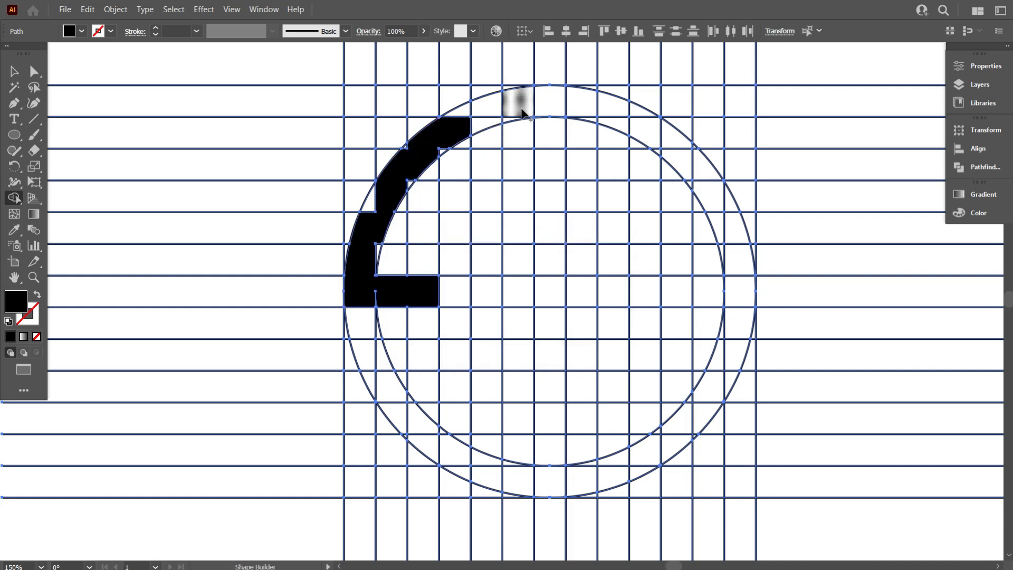
{"action": "mouse_move", "coordinate": [427, 298]}
{"action": "left_mouse_down"}
{"action": "mouse_move", "coordinate": [445, 308]}
{"action": "mouse_move", "coordinate": [445, 422]}
{"action": "mouse_move", "coordinate": [416, 430]}
{"action": "left_mouse_up"}
{"action": "left_click_drag", "start_coordinate": [381, 398], "coordinate": [380, 398]}
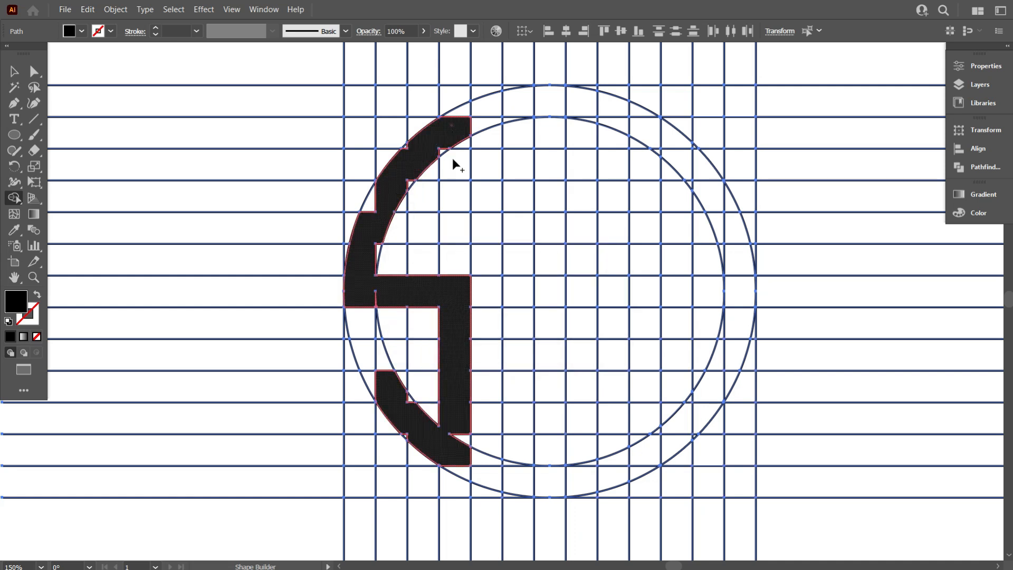
{"action": "left_click_drag", "start_coordinate": [452, 161], "coordinate": [454, 232]}
{"action": "mouse_move", "coordinate": [521, 473]}
{"action": "left_mouse_down"}
{"action": "mouse_move", "coordinate": [526, 417]}
{"action": "mouse_move", "coordinate": [514, 113]}
{"action": "mouse_move", "coordinate": [543, 100]}
{"action": "mouse_move", "coordinate": [574, 103]}
{"action": "mouse_move", "coordinate": [584, 257]}
{"action": "mouse_move", "coordinate": [577, 419]}
{"action": "left_mouse_up"}
{"action": "left_click_drag", "start_coordinate": [639, 462], "coordinate": [648, 260]}
{"action": "left_click_drag", "start_coordinate": [650, 129], "coordinate": [651, 133]}
{"action": "left_click_drag", "start_coordinate": [694, 163], "coordinate": [711, 388]}
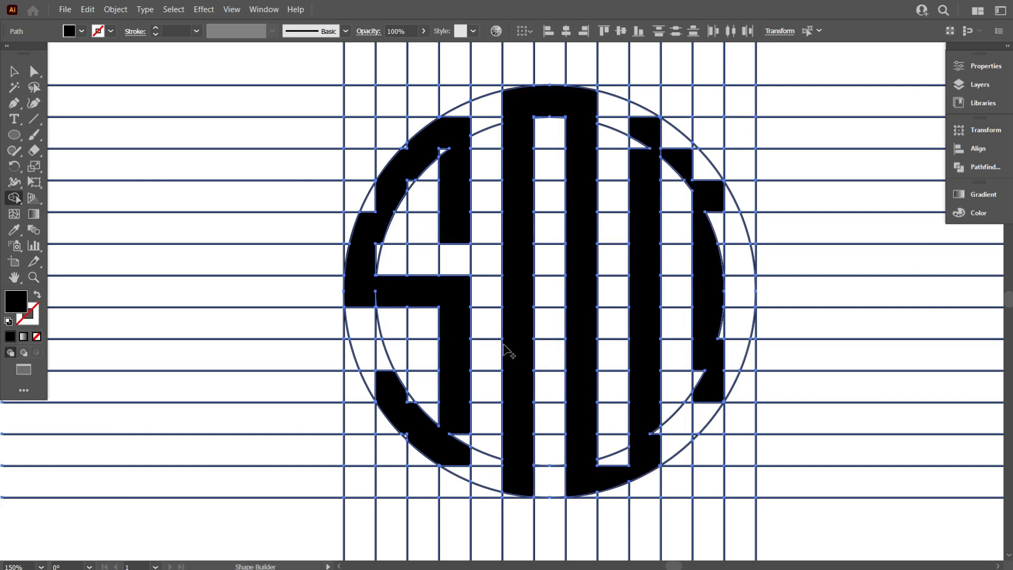
{"action": "key", "text": "ctrl+z"}
{"action": "key", "text": "ctrl+z"}
{"action": "key", "text": "ctrl+z"}
{"action": "key", "text": "ctrl+z"}
{"action": "key", "text": "ctrl+z"}
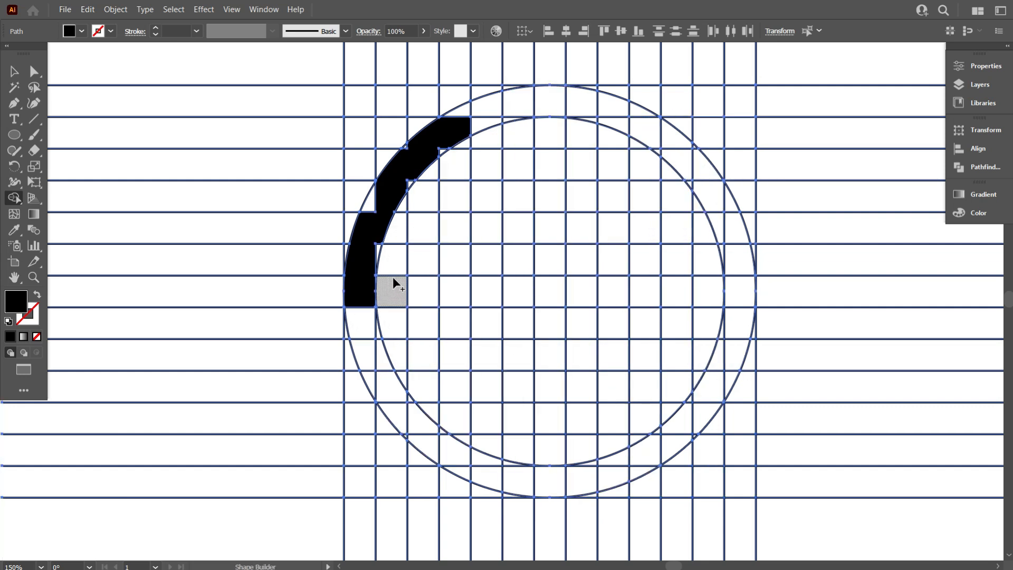
{"action": "key", "text": "ctrl+z"}
- Merge cells inside the outer circle into a three-cell-wide S and, one empty column after it, a five-cell-wide N
{"action": "mouse_move", "coordinate": [360, 288]}
{"action": "left_mouse_down"}
{"action": "mouse_move", "coordinate": [378, 289]}
{"action": "mouse_move", "coordinate": [364, 231]}
{"action": "mouse_move", "coordinate": [427, 159]}
{"action": "mouse_move", "coordinate": [430, 135]}
{"action": "left_mouse_up"}
{"action": "mouse_move", "coordinate": [398, 290]}
{"action": "left_mouse_down"}
{"action": "mouse_move", "coordinate": [430, 365]}
{"action": "mouse_move", "coordinate": [425, 433]}
{"action": "mouse_move", "coordinate": [393, 409]}
{"action": "mouse_move", "coordinate": [361, 351]}
{"action": "left_mouse_up"}
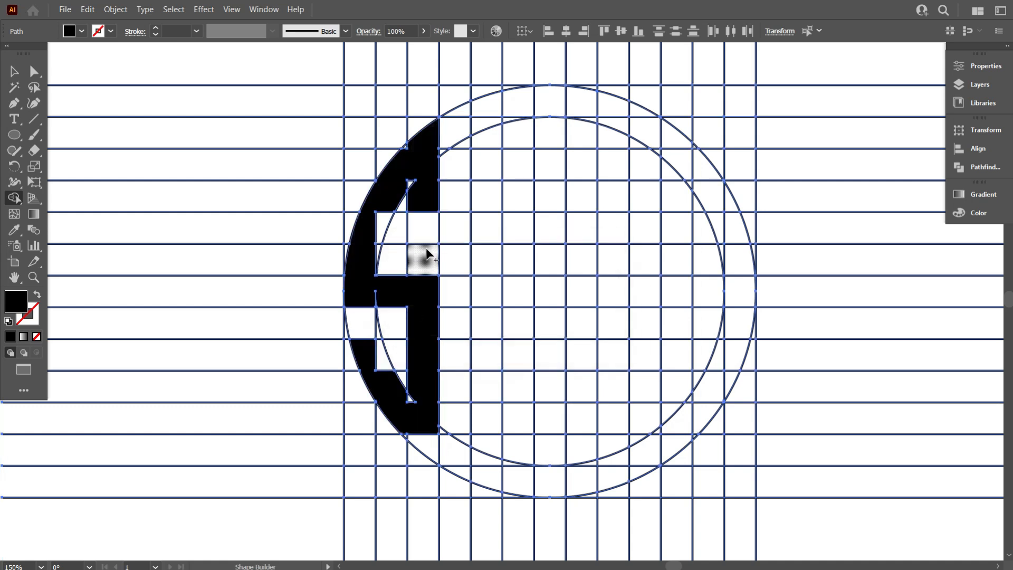
{"action": "mouse_move", "coordinate": [492, 106]}
{"action": "left_mouse_down"}
{"action": "mouse_move", "coordinate": [489, 472]}
{"action": "mouse_move", "coordinate": [547, 100]}
{"action": "mouse_move", "coordinate": [549, 373]}
{"action": "left_mouse_up"}
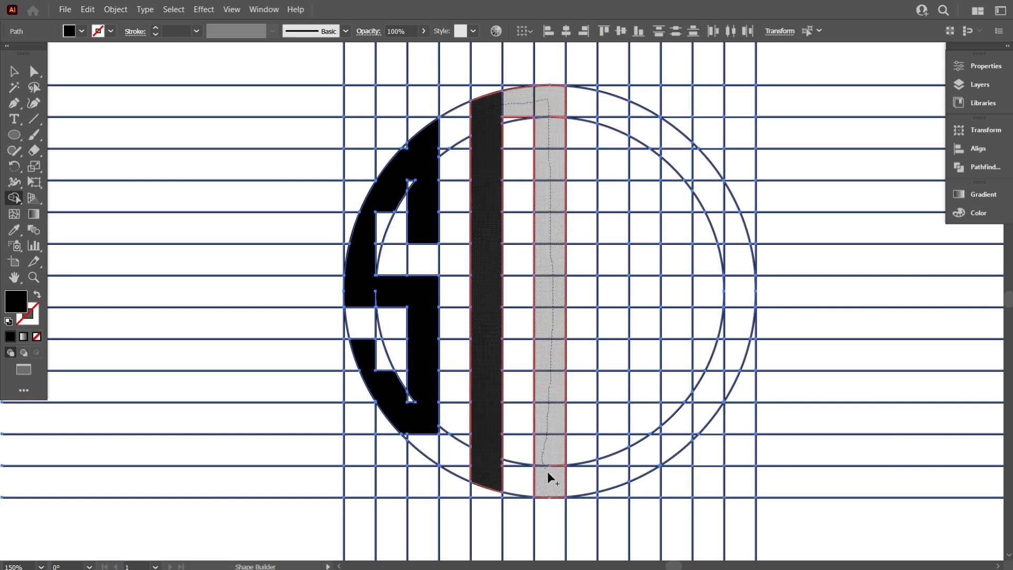
{"action": "left_click_drag", "start_coordinate": [617, 464], "coordinate": [612, 98]}
- Merge cells inside the outer circle into a three-cell-wide letter A with a crossbar, one empty column after the N
{"action": "mouse_move", "coordinate": [669, 146]}
{"action": "left_mouse_down"}
{"action": "mouse_move", "coordinate": [675, 339]}
{"action": "mouse_move", "coordinate": [665, 417]}
{"action": "left_mouse_up"}
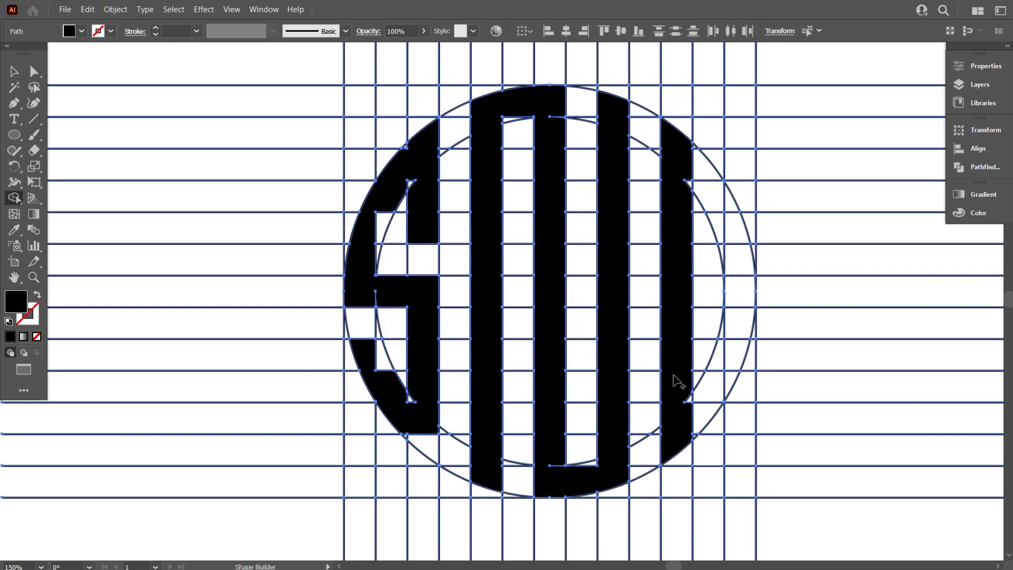
{"action": "mouse_move", "coordinate": [687, 157]}
{"action": "left_mouse_down"}
{"action": "mouse_move", "coordinate": [751, 278]}
{"action": "mouse_move", "coordinate": [731, 401]}
{"action": "left_mouse_up"}
{"action": "mouse_move", "coordinate": [681, 298]}
{"action": "left_mouse_down"}
{"action": "mouse_move", "coordinate": [736, 296]}
{"action": "mouse_move", "coordinate": [732, 288]}
{"action": "left_mouse_up"}
- Merge the leftover ring pieces into the S so its inner edges follow the inner circle
{"action": "scroll", "coordinate": [415, 480], "scroll_direction": "up", "scroll_amount": 3}
{"action": "left_click_drag", "start_coordinate": [429, 401], "coordinate": [410, 313]}
{"action": "scroll", "coordinate": [411, 313], "scroll_direction": "up", "scroll_amount": 2}
{"action": "mouse_move", "coordinate": [407, 349]}
{"action": "left_mouse_down"}
{"action": "mouse_move", "coordinate": [340, 237]}
{"action": "mouse_move", "coordinate": [400, 114]}
{"action": "mouse_move", "coordinate": [396, 152]}
{"action": "left_mouse_up"}
{"action": "scroll", "coordinate": [358, 248], "scroll_direction": "down", "scroll_amount": 1}
- Merge the sliver under the N's upper bar into the letter so that edge follows the inner circle
{"action": "scroll", "coordinate": [296, 196], "scroll_direction": "up", "scroll_amount": 3}
{"action": "scroll", "coordinate": [299, 195], "scroll_direction": "up", "scroll_amount": 1}
{"action": "scroll", "coordinate": [332, 158], "scroll_direction": "up", "scroll_amount": 2}
{"action": "scroll", "coordinate": [432, 136], "scroll_direction": "up", "scroll_amount": 5}
{"action": "scroll", "coordinate": [397, 151], "scroll_direction": "down", "scroll_amount": 3}
{"action": "left_click_drag", "start_coordinate": [592, 104], "coordinate": [689, 84]}
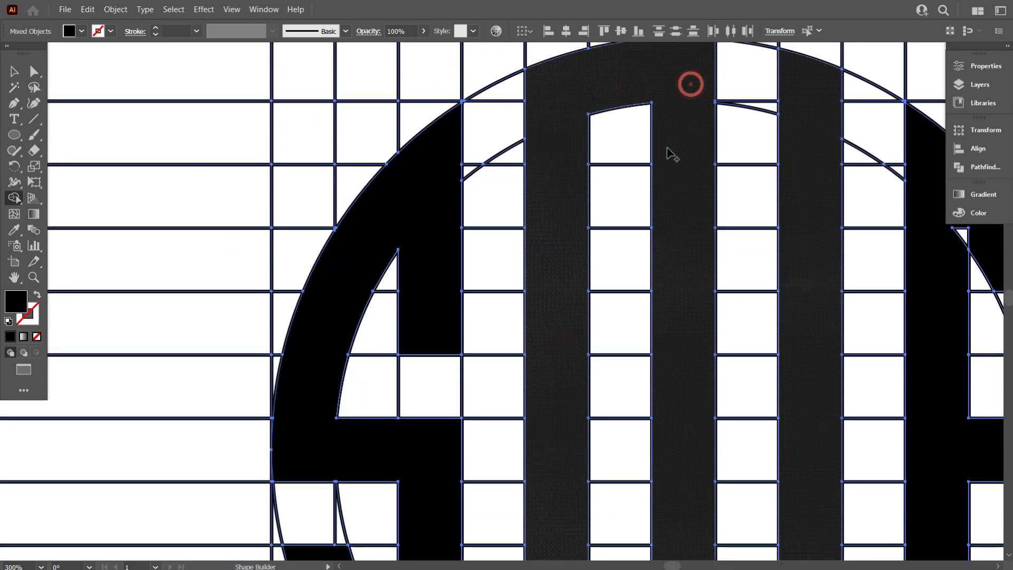
- Merge the leftover ring pieces into the A so its outer leg follows both circles
{"action": "scroll", "coordinate": [649, 189], "scroll_direction": "down", "scroll_amount": 3}
{"action": "scroll", "coordinate": [628, 390], "scroll_direction": "up", "scroll_amount": 2}
{"action": "scroll", "coordinate": [628, 394], "scroll_direction": "up", "scroll_amount": 2}
{"action": "scroll", "coordinate": [630, 158], "scroll_direction": "down", "scroll_amount": 2}
{"action": "scroll", "coordinate": [695, 53], "scroll_direction": "up", "scroll_amount": 3}
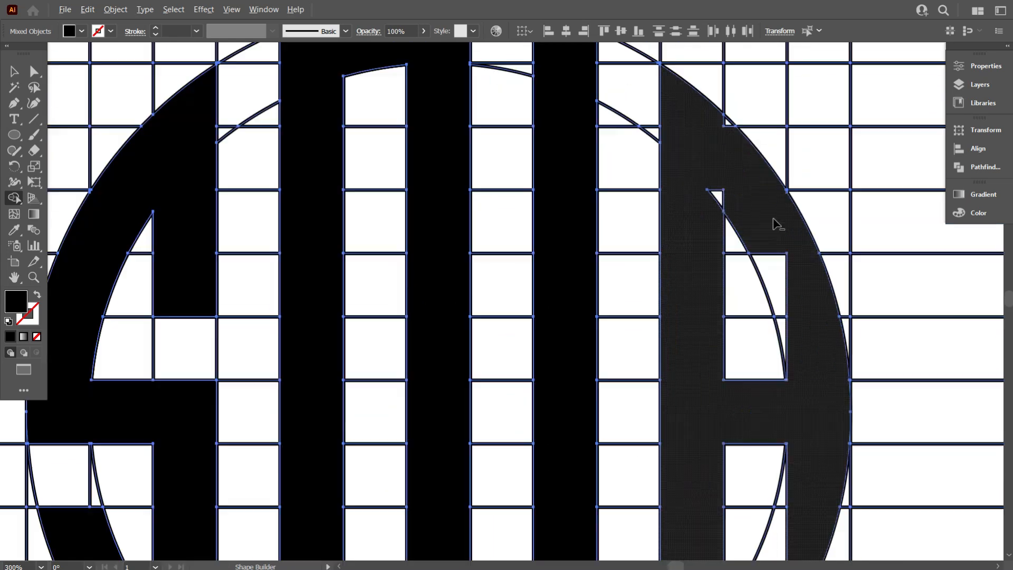
{"action": "scroll", "coordinate": [762, 216], "scroll_direction": "up", "scroll_amount": 1}
{"action": "left_click_drag", "start_coordinate": [784, 379], "coordinate": [686, 209]}
{"action": "scroll", "coordinate": [783, 360], "scroll_direction": "down", "scroll_amount": 2}
{"action": "scroll", "coordinate": [783, 360], "scroll_direction": "down", "scroll_amount": 5}
{"action": "left_click_drag", "start_coordinate": [706, 361], "coordinate": [724, 347]}
{"action": "scroll", "coordinate": [692, 364], "scroll_direction": "down", "scroll_amount": 3}
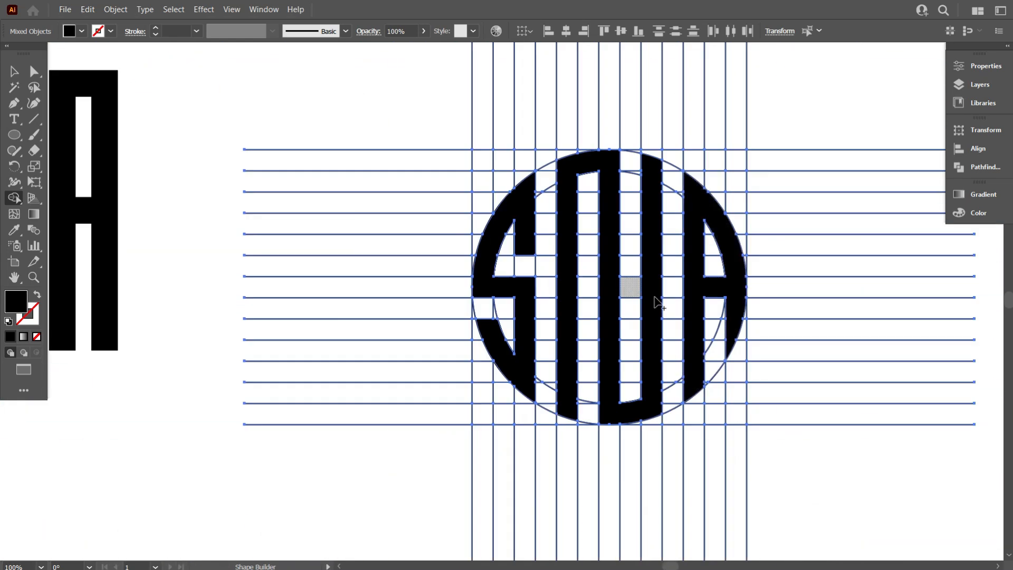
- Move the circular S, N and A off the grid to below the square monogram, and delete the leftover grid lines and circles
{"action": "scroll", "coordinate": [491, 311], "scroll_direction": "down", "scroll_amount": 2}
{"action": "left_click", "coordinate": [13, 72]}
{"action": "left_click", "coordinate": [403, 211]}
{"action": "scroll", "coordinate": [535, 386], "scroll_direction": "up", "scroll_amount": 1}
{"action": "left_click", "coordinate": [504, 274]}
{"action": "left_click", "coordinate": [530, 283], "text": "shift"}
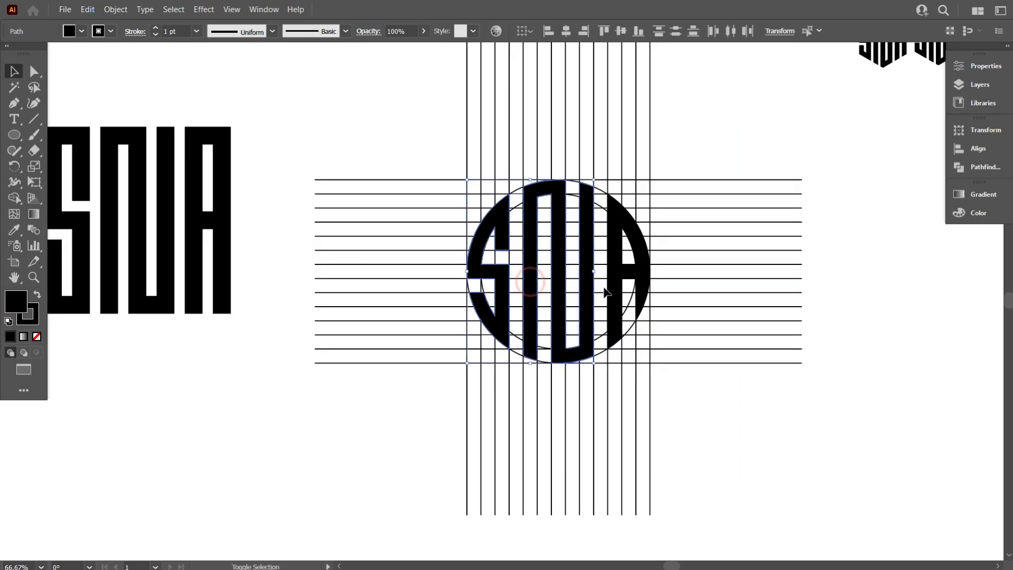
{"action": "scroll", "coordinate": [612, 290], "scroll_direction": "down", "scroll_amount": 1}
{"action": "scroll", "coordinate": [612, 290], "scroll_direction": "down", "scroll_amount": 1}
{"action": "left_click_drag", "start_coordinate": [613, 296], "coordinate": [334, 433]}
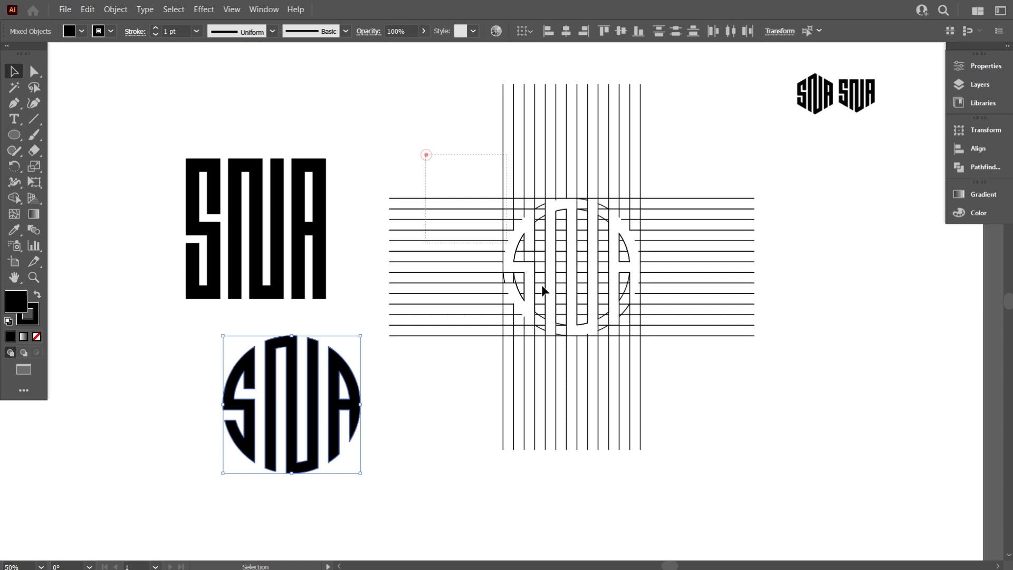
{"action": "left_click", "coordinate": [655, 377]}
{"action": "key", "text": "Delete"}
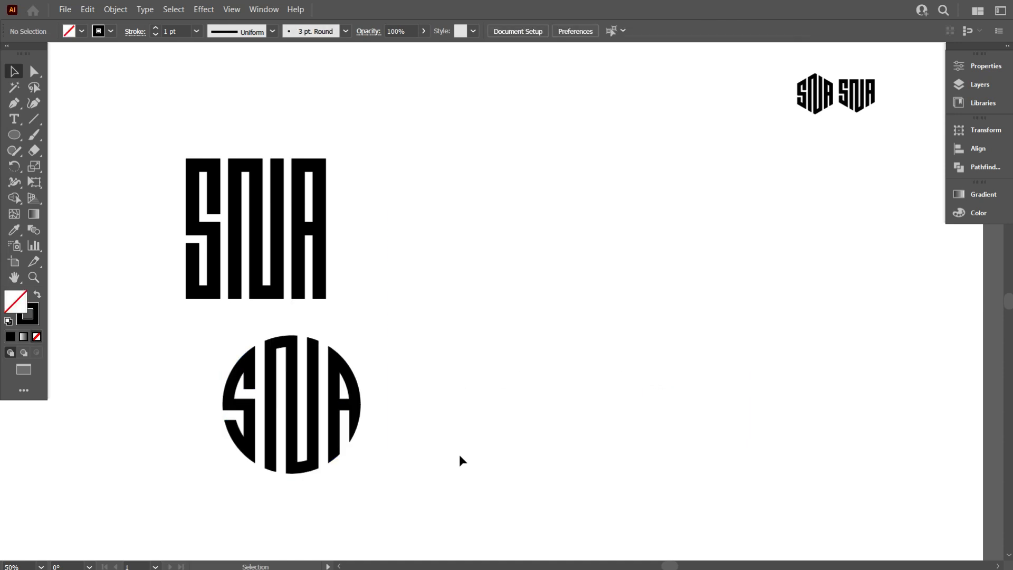
- Give the circular letters a 5 pt stroke and expand their fill and stroke into shapes
{"action": "left_click_drag", "start_coordinate": [180, 375], "coordinate": [179, 372]}
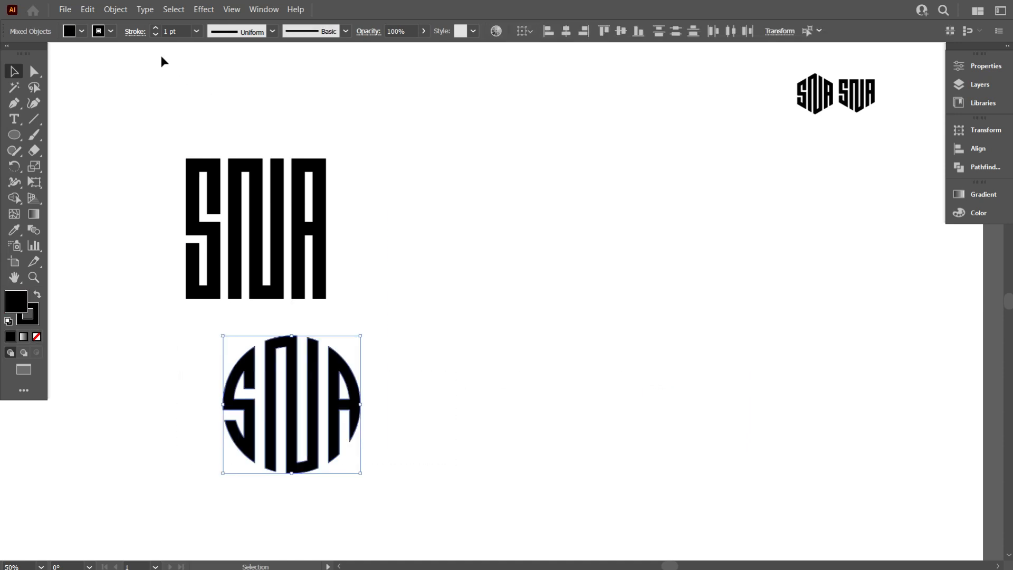
{"action": "scroll", "coordinate": [184, 32], "scroll_direction": "up", "scroll_amount": 4}
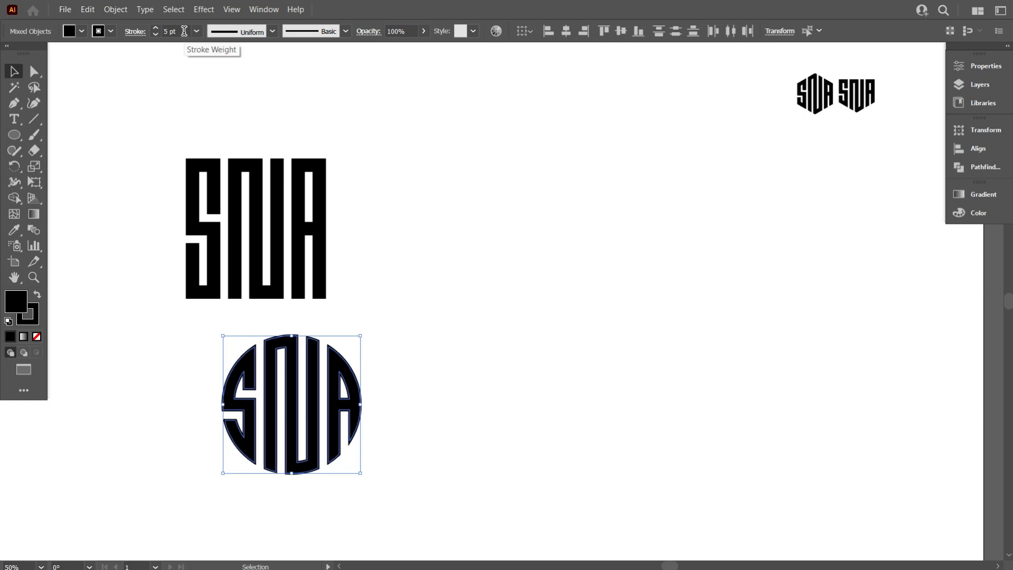
{"action": "left_click", "coordinate": [116, 9]}
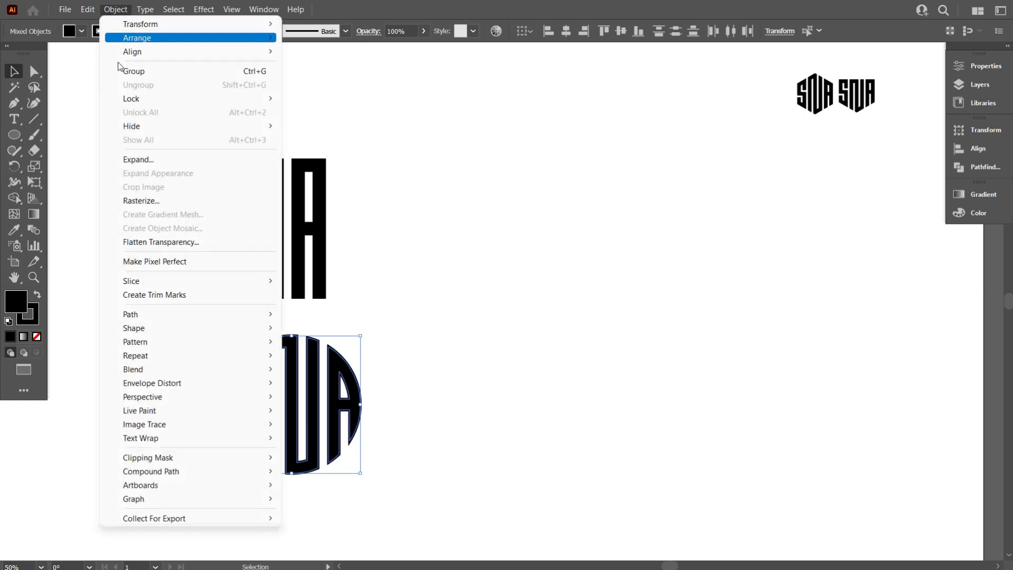
{"action": "left_click", "coordinate": [139, 160]}
{"action": "left_click", "coordinate": [472, 346]}
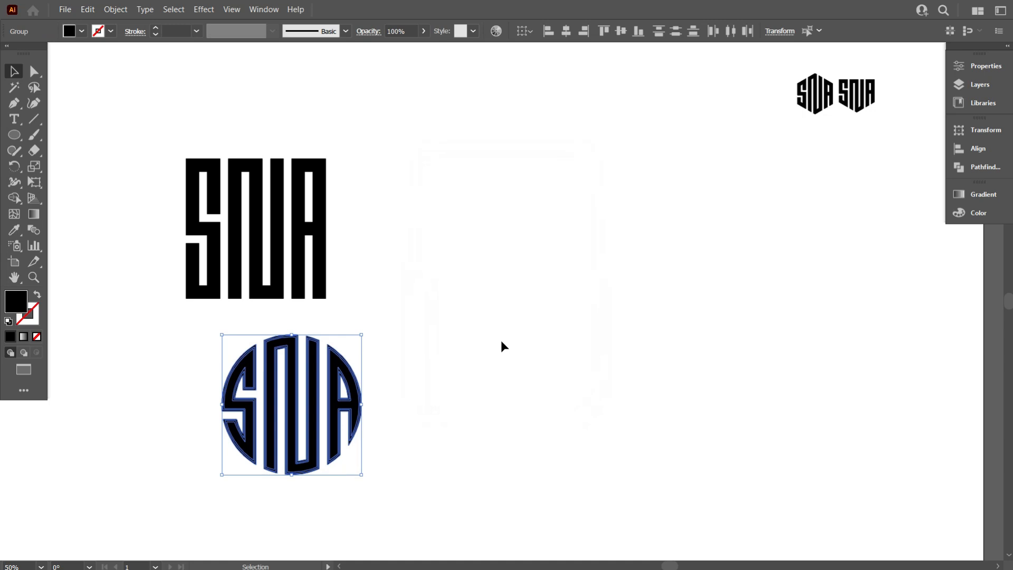
- Unite the expanded pieces of the circular monogram with Pathfinder
{"action": "left_click", "coordinate": [970, 166]}
{"action": "left_click", "coordinate": [805, 160]}
{"action": "left_click", "coordinate": [693, 236]}
- Reposition the circular and square monograms side by side, with the circular one first
{"action": "scroll", "coordinate": [411, 347], "scroll_direction": "down", "scroll_amount": 3}
{"action": "scroll", "coordinate": [375, 370], "scroll_direction": "up", "scroll_amount": 2}
{"action": "left_click_drag", "start_coordinate": [348, 268], "coordinate": [484, 386]}
{"action": "left_click", "coordinate": [572, 389]}
{"action": "scroll", "coordinate": [500, 425], "scroll_direction": "up", "scroll_amount": 1}
{"action": "left_click", "coordinate": [508, 420]}
{"action": "left_click_drag", "start_coordinate": [538, 425], "coordinate": [520, 409]}
{"action": "left_click_drag", "start_coordinate": [504, 401], "coordinate": [542, 417]}
- Place the hexagonal and shield monograms beside the other two and align all four by their vertical centres in one row on the artboard
{"action": "scroll", "coordinate": [563, 415], "scroll_direction": "down", "scroll_amount": 3}
{"action": "left_click_drag", "start_coordinate": [757, 289], "coordinate": [686, 173]}
{"action": "left_click_drag", "start_coordinate": [697, 216], "coordinate": [367, 290]}
{"action": "left_click", "coordinate": [708, 434]}
{"action": "scroll", "coordinate": [682, 431], "scroll_direction": "up", "scroll_amount": 1}
{"action": "left_click", "coordinate": [621, 31]}
{"action": "scroll", "coordinate": [477, 241], "scroll_direction": "down", "scroll_amount": 1}
{"action": "left_click_drag", "start_coordinate": [554, 330], "coordinate": [491, 264]}
{"action": "left_click", "coordinate": [499, 373]}
- Draw a black rectangle covering the whole artboard and send it behind the monograms
{"action": "right_click", "coordinate": [13, 135]}
{"action": "left_click", "coordinate": [48, 135]}
{"action": "left_click_drag", "start_coordinate": [149, 67], "coordinate": [811, 439]}
{"action": "right_click", "coordinate": [615, 223]}
{"action": "mouse_move", "coordinate": [683, 459]}
{"action": "left_click", "coordinate": [815, 503]}
- Lock the black background rectangle
{"action": "left_click", "coordinate": [13, 73]}
{"action": "left_click", "coordinate": [116, 9]}
{"action": "mouse_move", "coordinate": [159, 98]}
{"action": "left_click", "coordinate": [338, 99]}
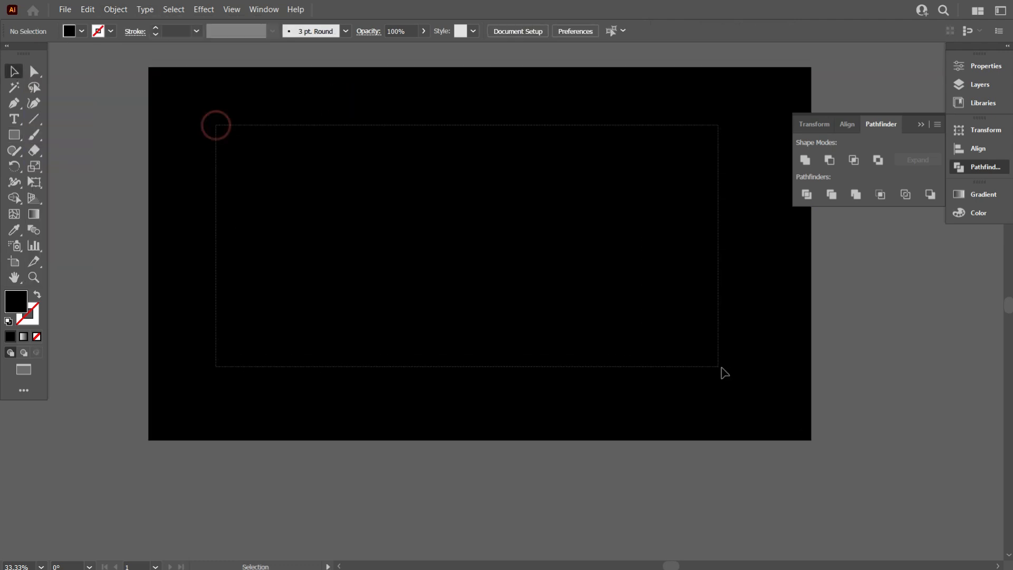
- Fill all four monograms with white
{"action": "left_click_drag", "start_coordinate": [721, 368], "coordinate": [721, 368]}
{"action": "left_click", "coordinate": [82, 32]}
{"action": "left_click", "coordinate": [27, 55]}
{"action": "left_click", "coordinate": [229, 149]}
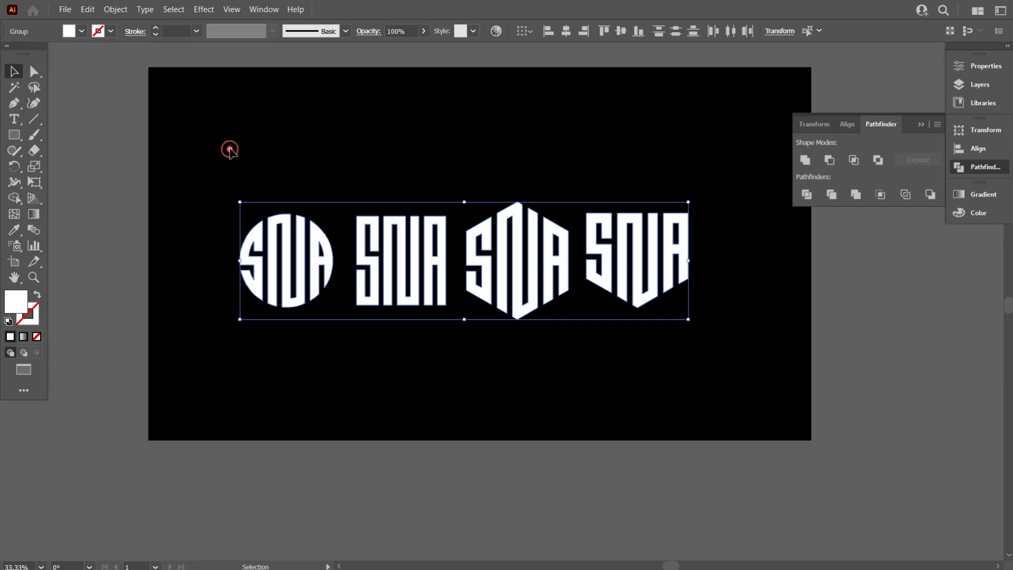
- Scale the circular and square monograms up slightly from their centres so they match the other two in size
{"action": "scroll", "coordinate": [295, 161], "scroll_direction": "up", "scroll_amount": 1}
{"action": "left_click", "coordinate": [924, 125]}
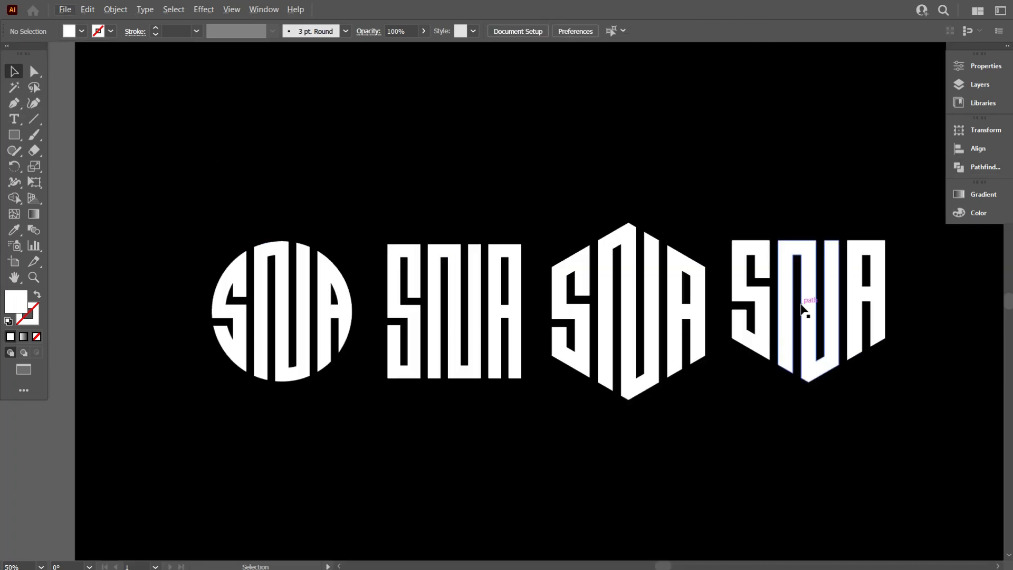
{"action": "scroll", "coordinate": [807, 312], "scroll_direction": "down", "scroll_amount": 1}
{"action": "scroll", "coordinate": [812, 318], "scroll_direction": "up", "scroll_amount": 1}
{"action": "scroll", "coordinate": [691, 343], "scroll_direction": "down", "scroll_amount": 1}
{"action": "left_click_drag", "start_coordinate": [749, 432], "coordinate": [711, 425]}
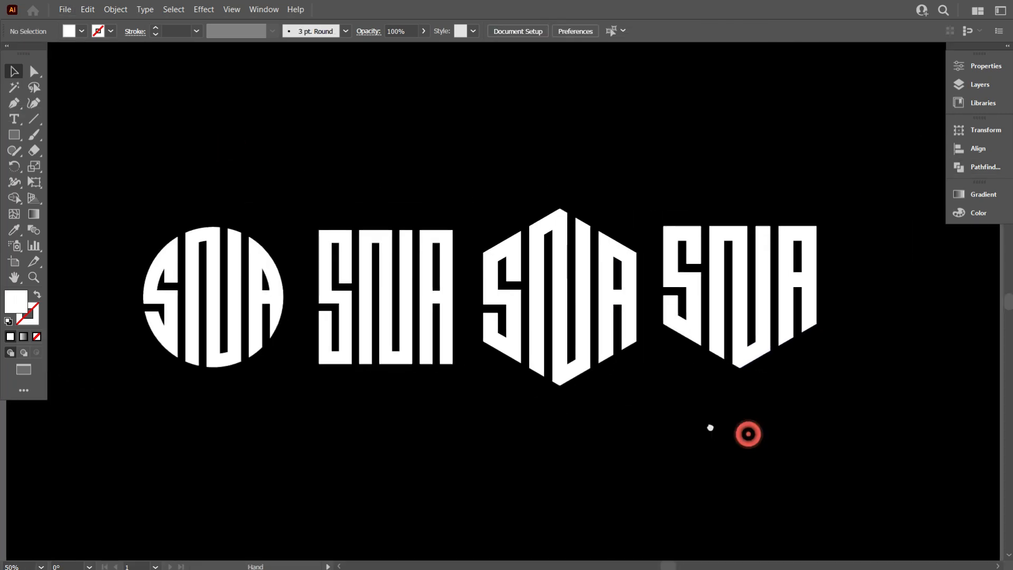
{"action": "left_click", "coordinate": [214, 237]}
{"action": "left_click_drag", "start_coordinate": [214, 227], "coordinate": [214, 222]}
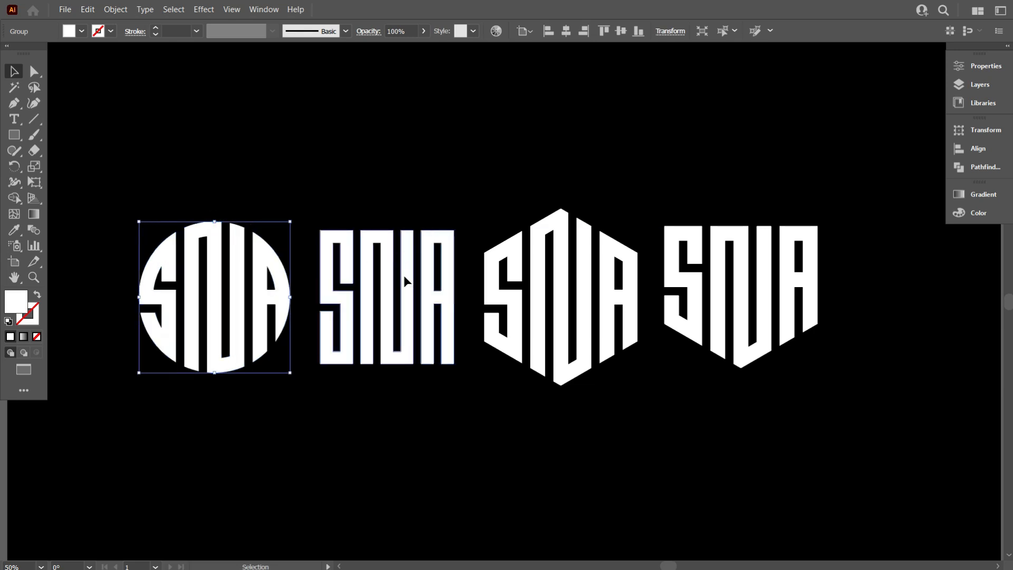
{"action": "left_click_drag", "start_coordinate": [390, 230], "coordinate": [390, 224]}
{"action": "left_click", "coordinate": [544, 284]}
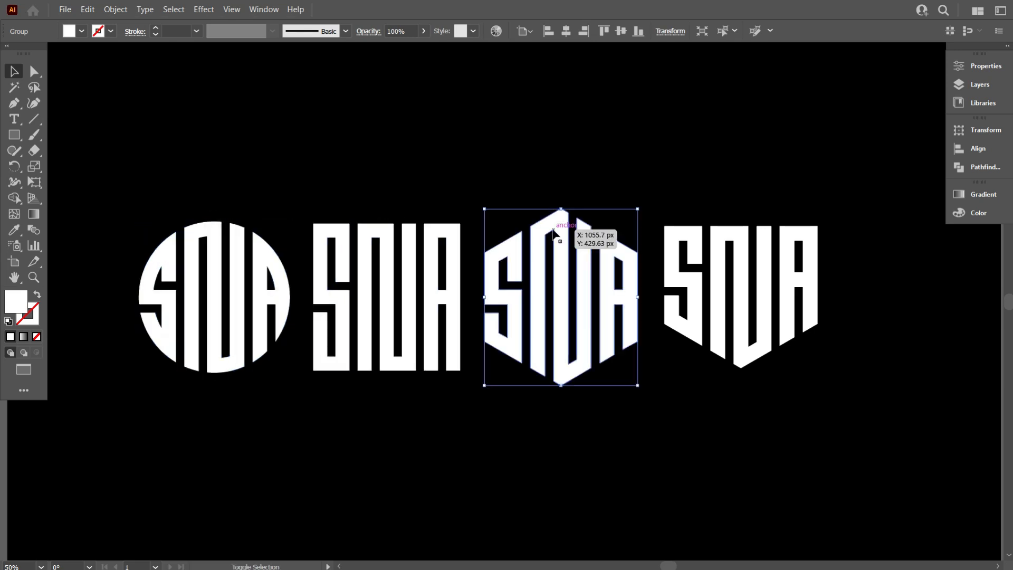
{"action": "left_click_drag", "start_coordinate": [581, 160], "coordinate": [787, 380]}
{"action": "left_click", "coordinate": [616, 435]}
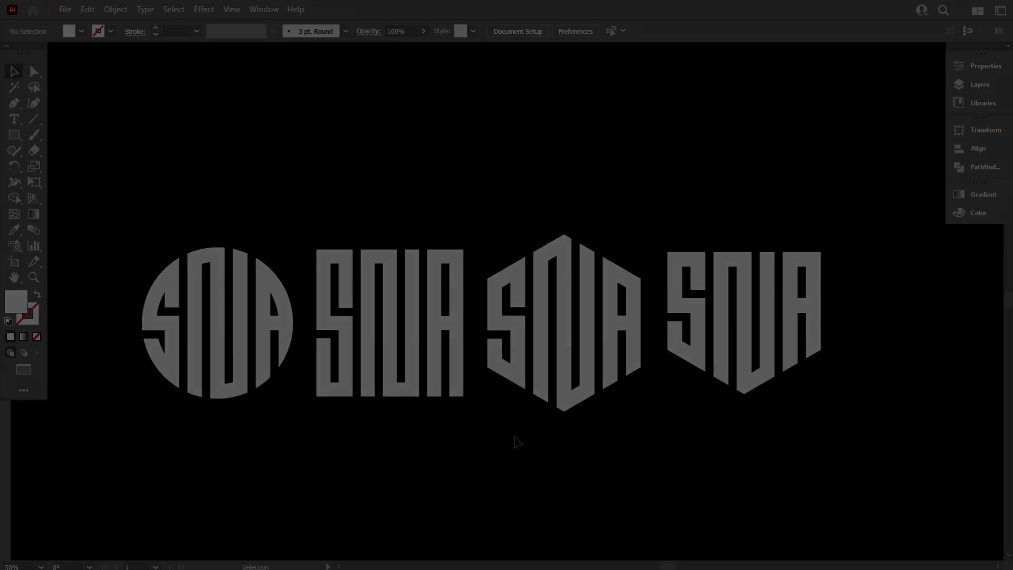